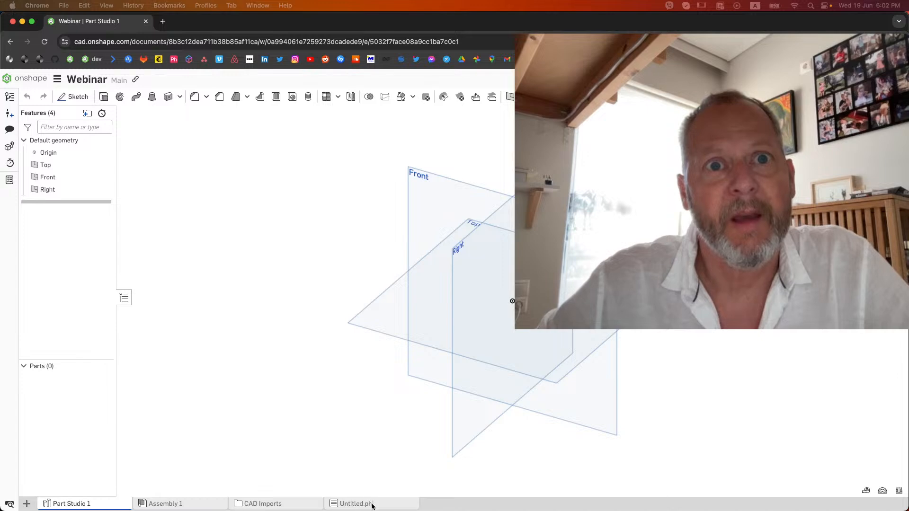
# Delete the Untitled.phi tab from the document and add a Phi application tab
pyautogui.rightClick(372, 503)
pyautogui.click(358, 418)
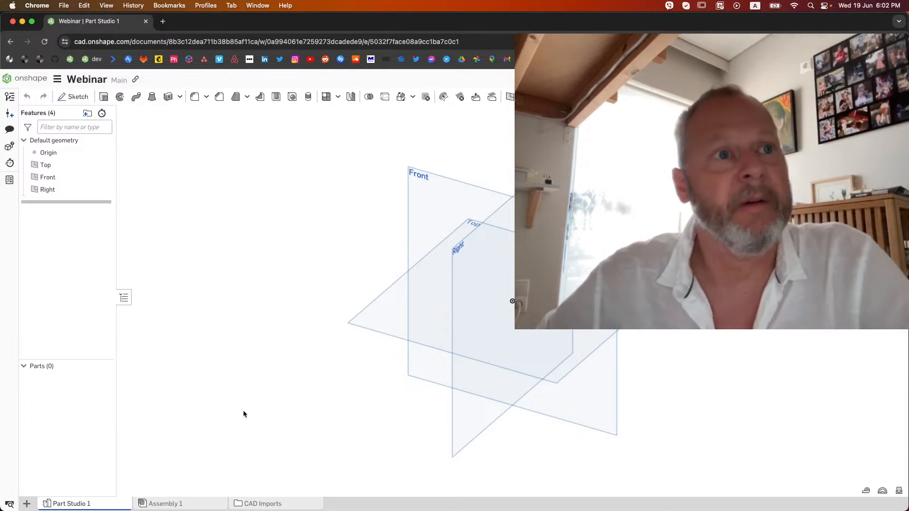
pyautogui.click(27, 504)
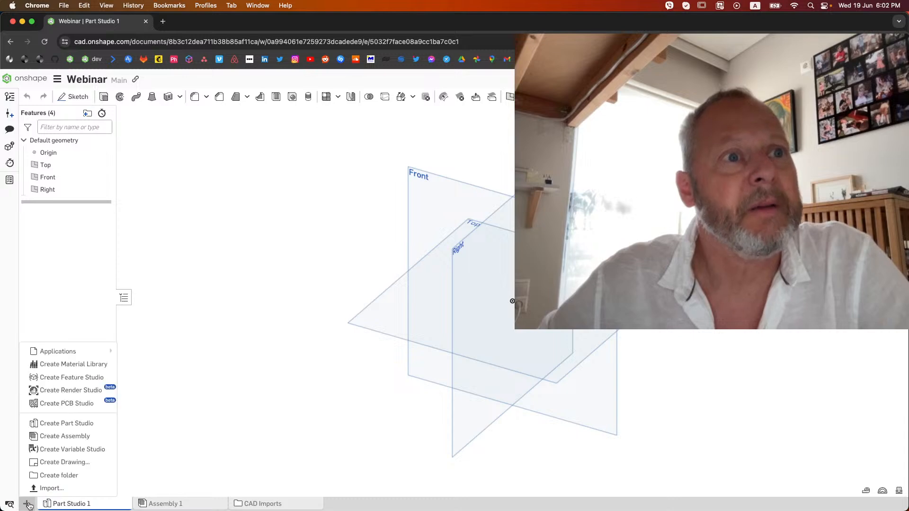
pyautogui.moveTo(106, 355)
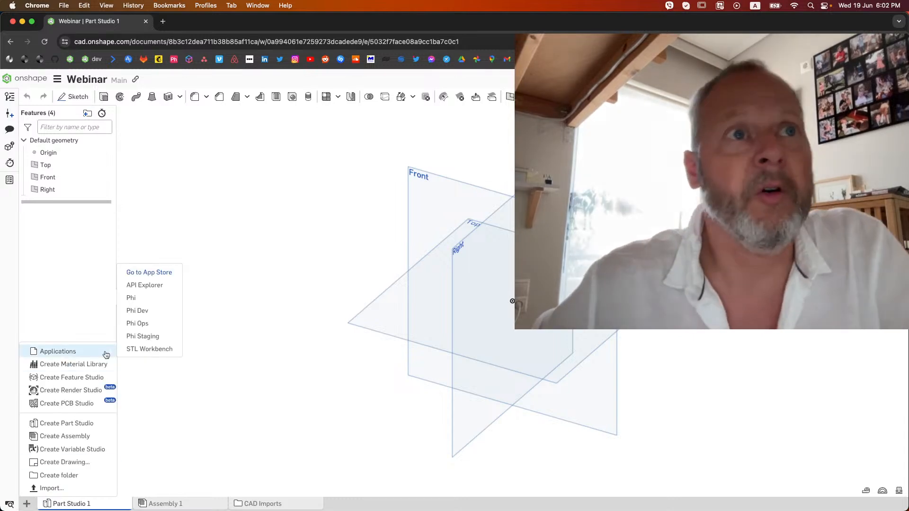
pyautogui.click(145, 300)
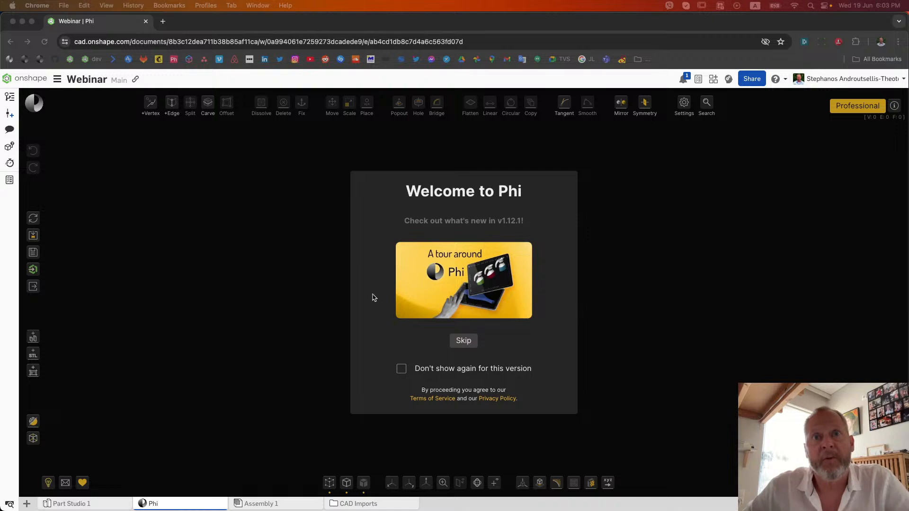
# Start a new Phi model from the default solid cylinder with the file name test
pyautogui.click(464, 341)
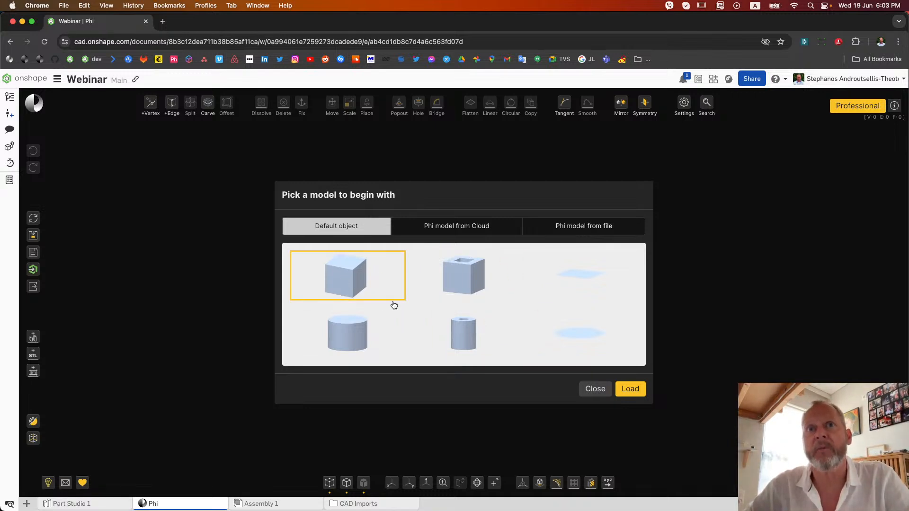
pyautogui.click(458, 227)
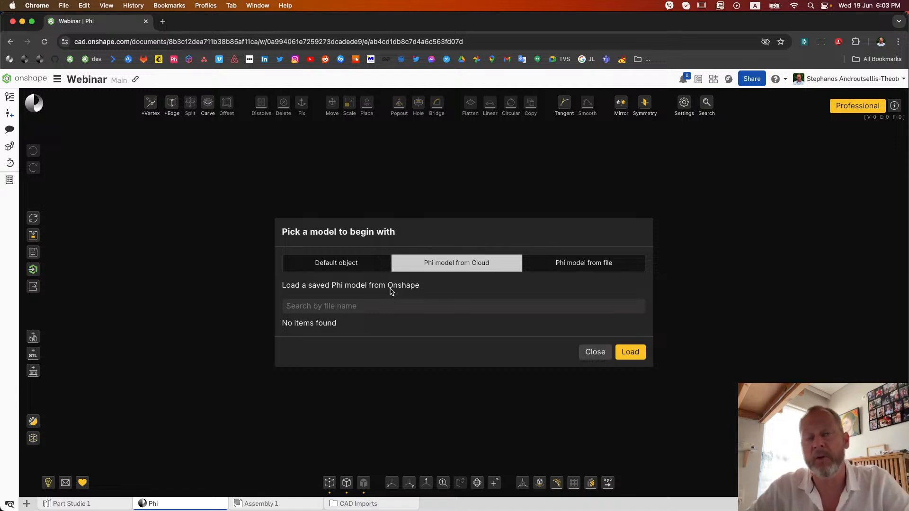
pyautogui.click(585, 263)
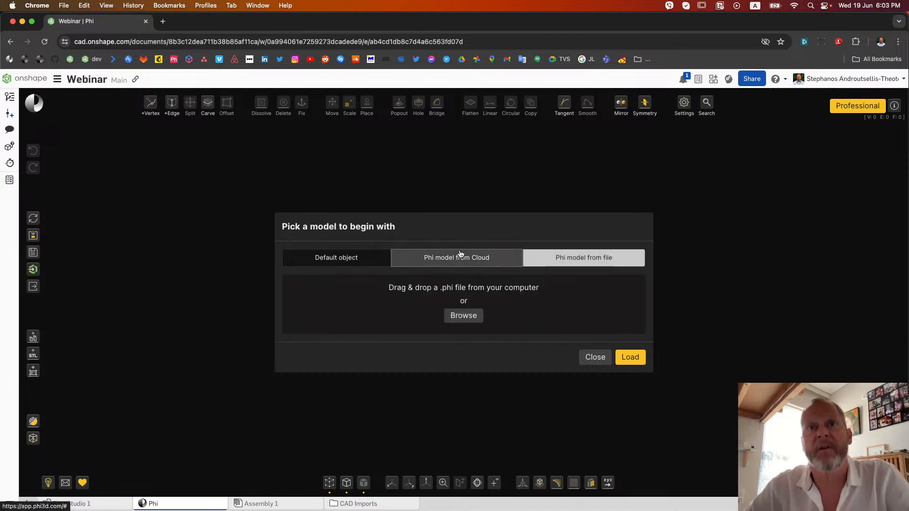
pyautogui.click(350, 260)
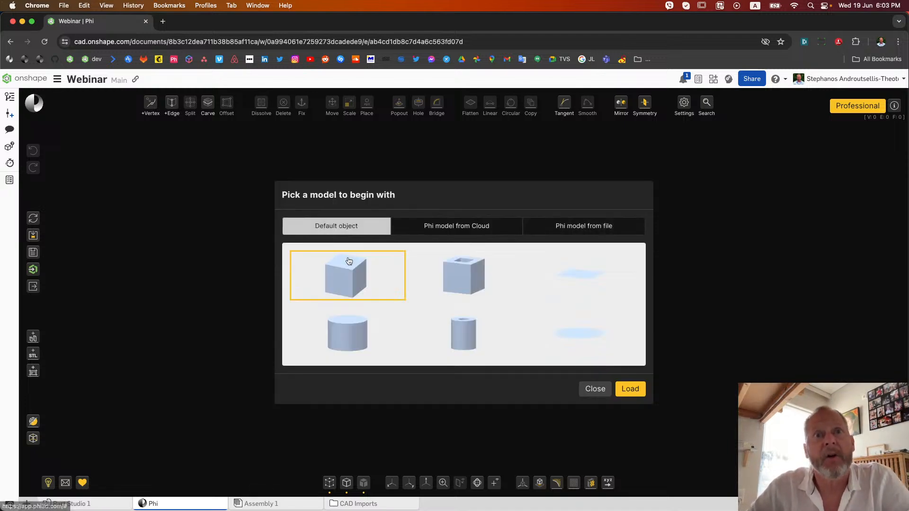
pyautogui.click(356, 336)
pyautogui.click(376, 369)
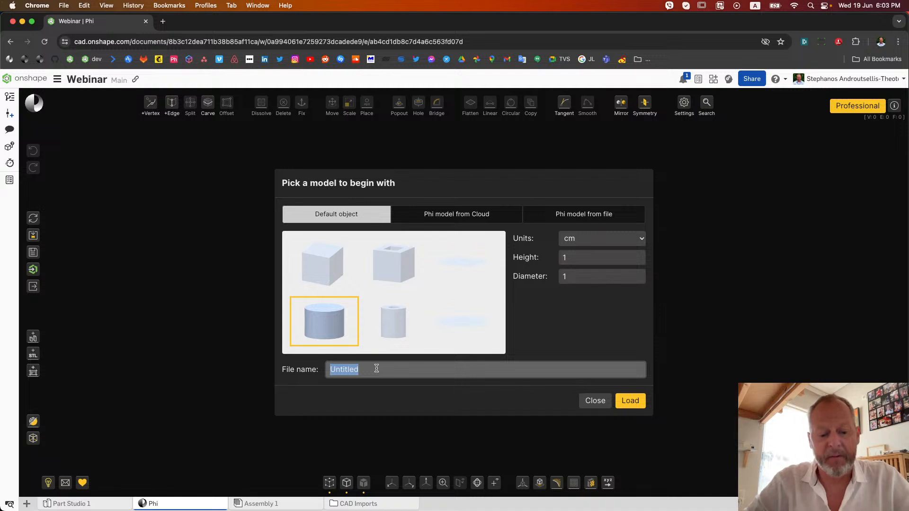
pyautogui.write('ball')
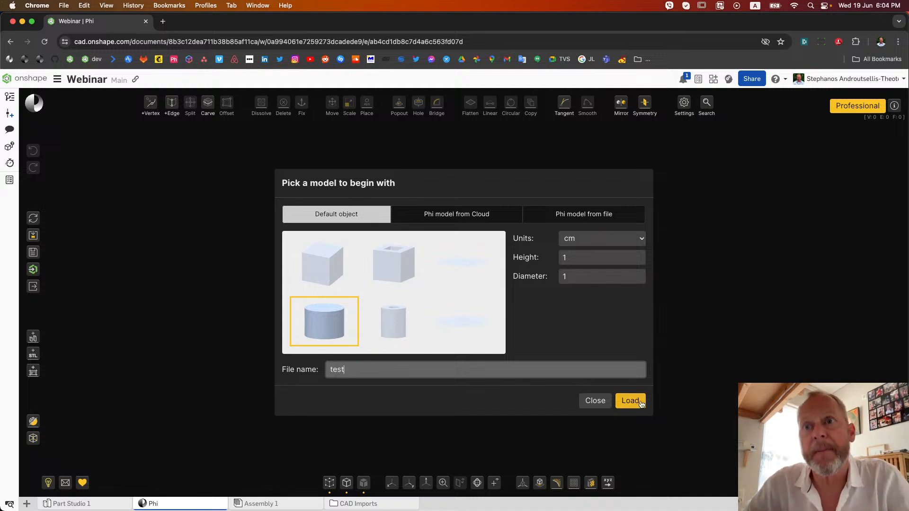
pyautogui.click(634, 402)
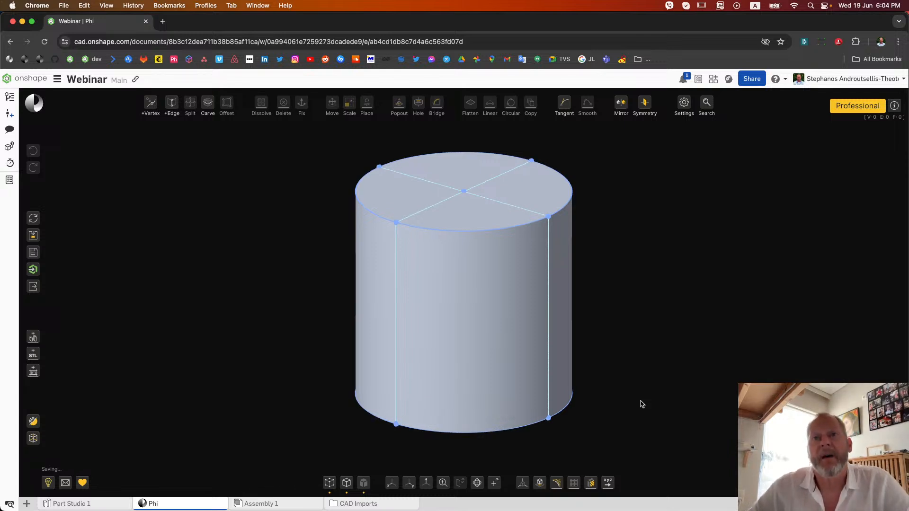
# Duplicate the whole cylinder and move the copy along the green axis until it stands clear beside the original
pyautogui.scroll(-5, 639, 374)
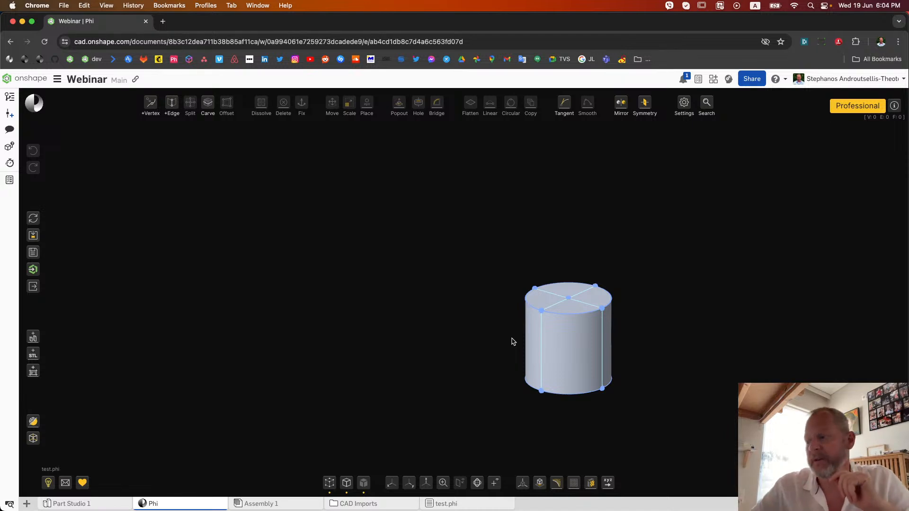
pyautogui.moveTo(480, 234); pyautogui.dragTo(663, 429)
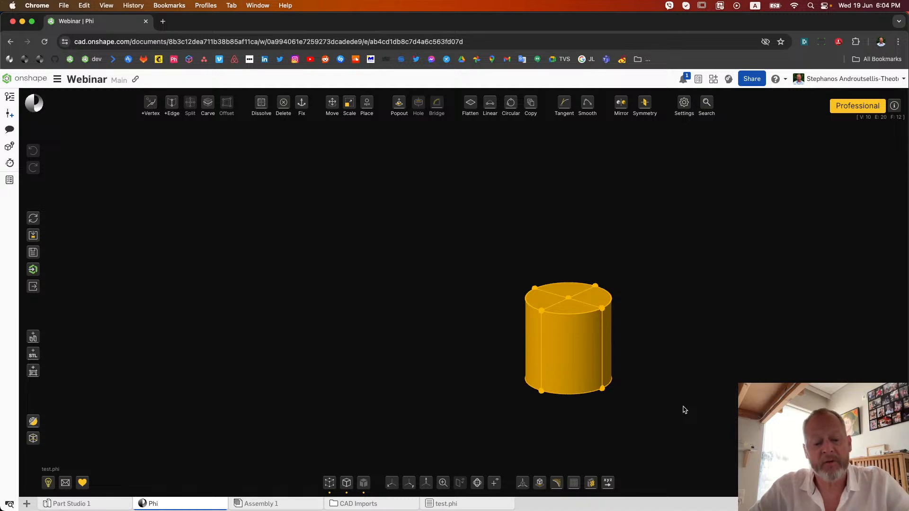
pyautogui.press('super+c')
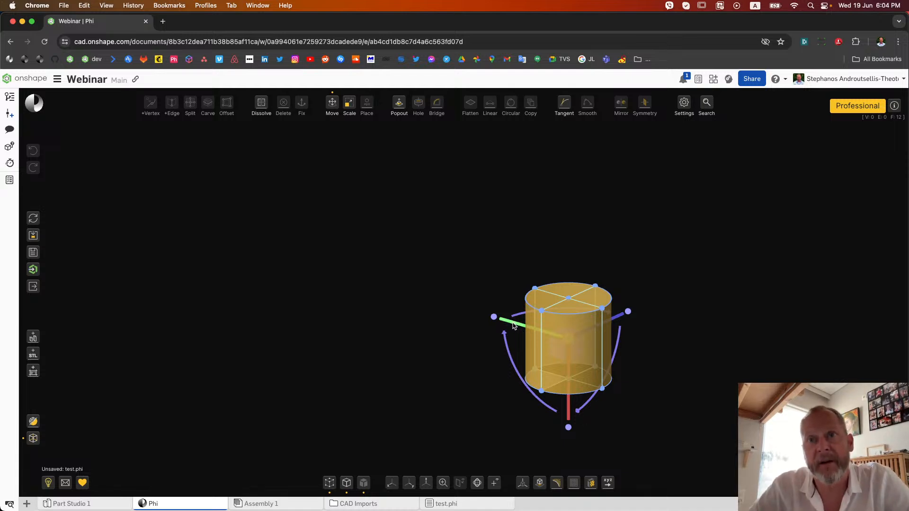
pyautogui.moveTo(514, 326); pyautogui.dragTo(376, 286)
pyautogui.click(466, 390)
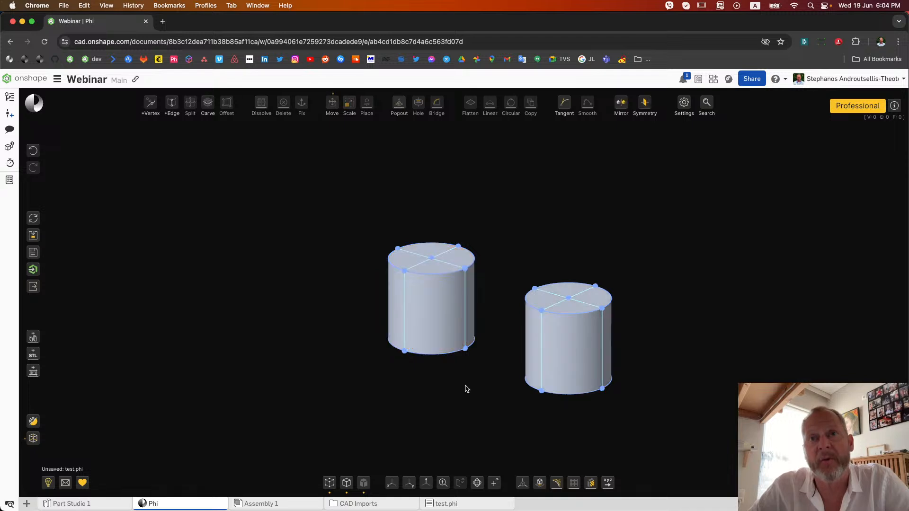
# Duplicate both cylinders together and move the copies upward along the green axis to form a second row above them
pyautogui.moveTo(466, 386)
pyautogui.mouseDown(button='right')
pyautogui.moveTo(449, 382)
pyautogui.moveTo(456, 400)
pyautogui.mouseUp(button='right')
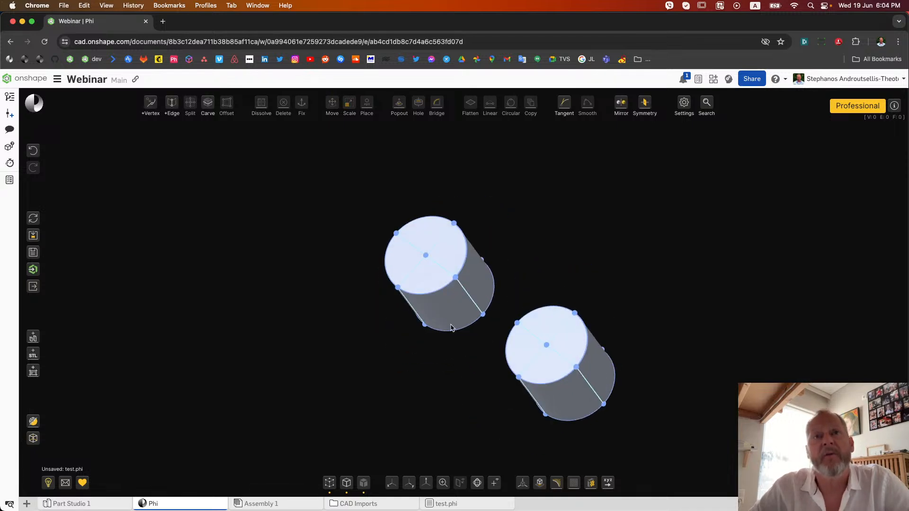
pyautogui.scroll(-5, 444, 355)
pyautogui.moveTo(444, 356); pyautogui.dragTo(468, 335, button='right')
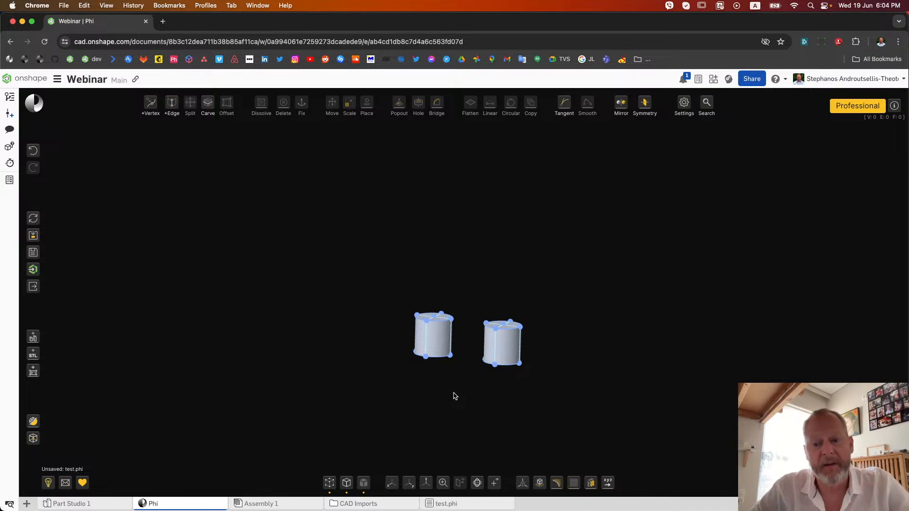
pyautogui.press('super+a')
pyautogui.press('super+s')
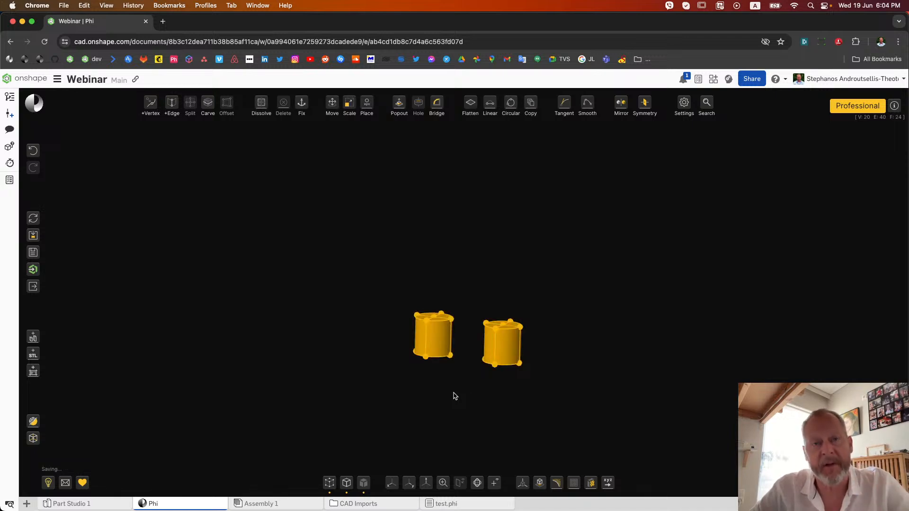
pyautogui.press('super+v')
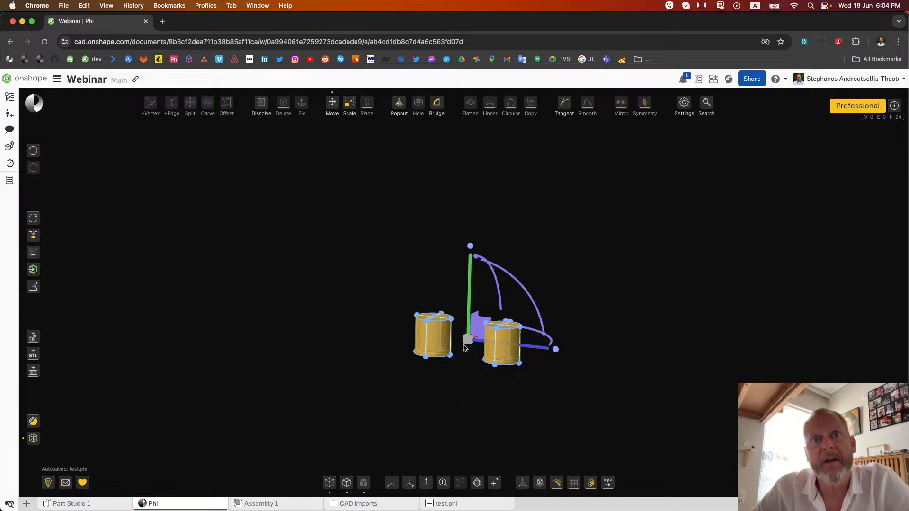
pyautogui.moveTo(472, 306); pyautogui.dragTo(476, 214)
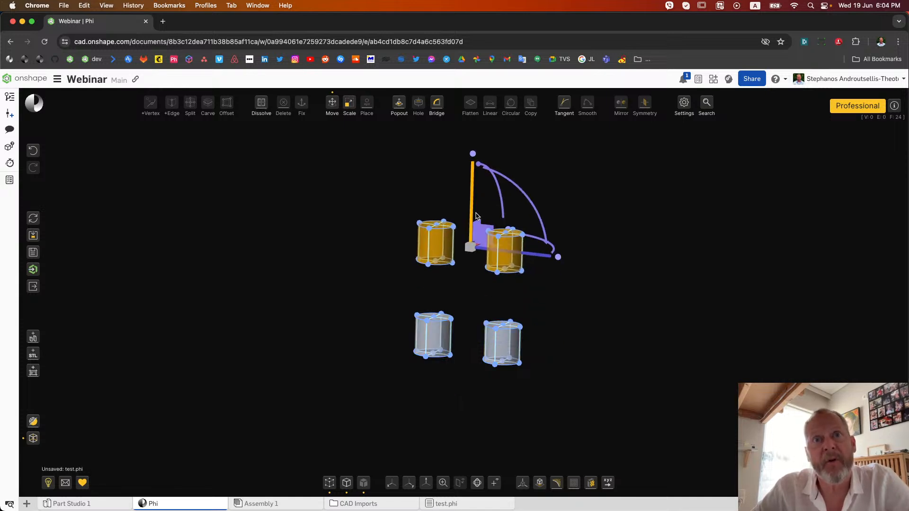
pyautogui.press('Escape')
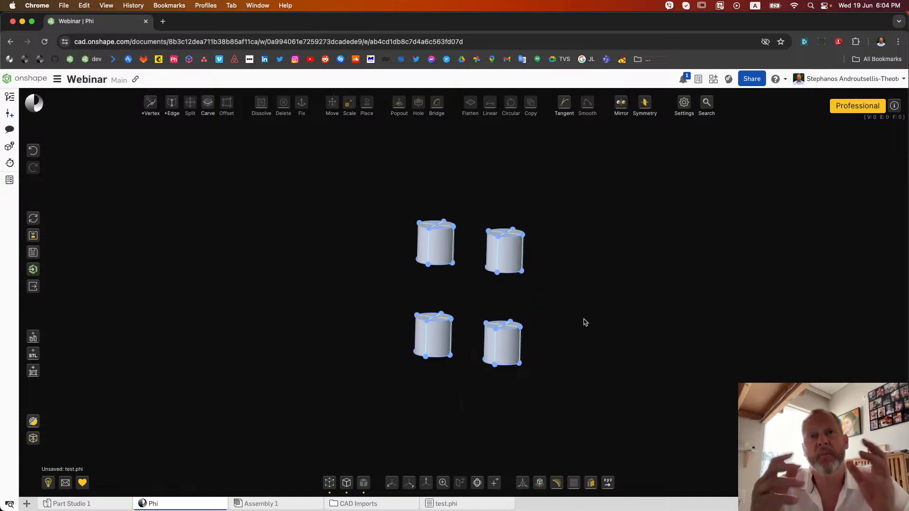
# Copy two adjacent side faces of an upper-row cylinder and move the copied surface outward along the red axis, clear of the solid
pyautogui.moveTo(586, 323)
pyautogui.mouseDown(button='right')
pyautogui.moveTo(554, 331)
pyautogui.moveTo(599, 316)
pyautogui.moveTo(629, 319)
pyautogui.moveTo(596, 319)
pyautogui.mouseUp(button='right')
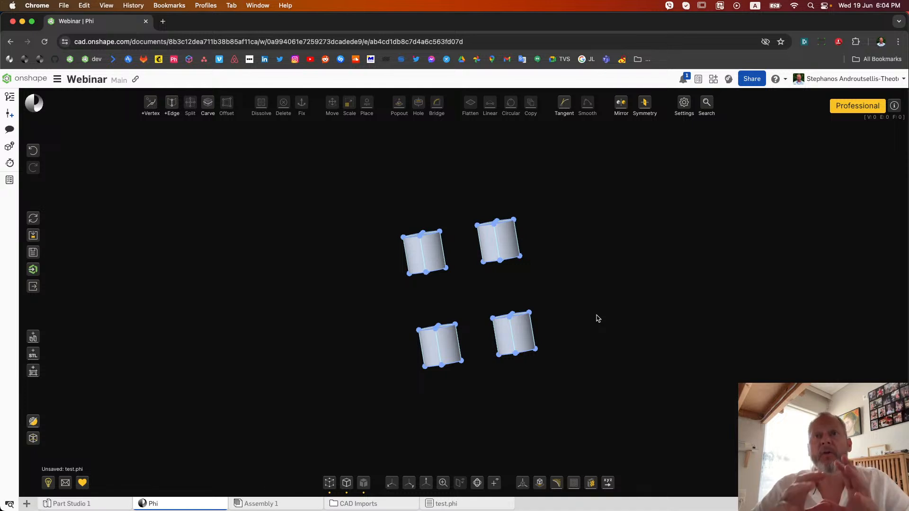
pyautogui.moveTo(576, 282); pyautogui.dragTo(481, 249, button='right')
pyautogui.scroll(5, 526, 243)
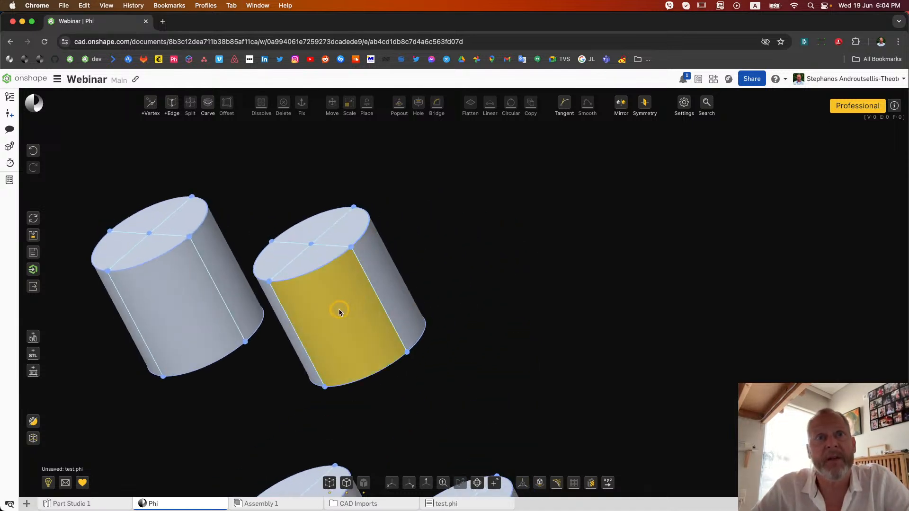
pyautogui.click(379, 277)
pyautogui.click(380, 276)
pyautogui.moveTo(398, 266); pyautogui.dragTo(489, 259, button='right')
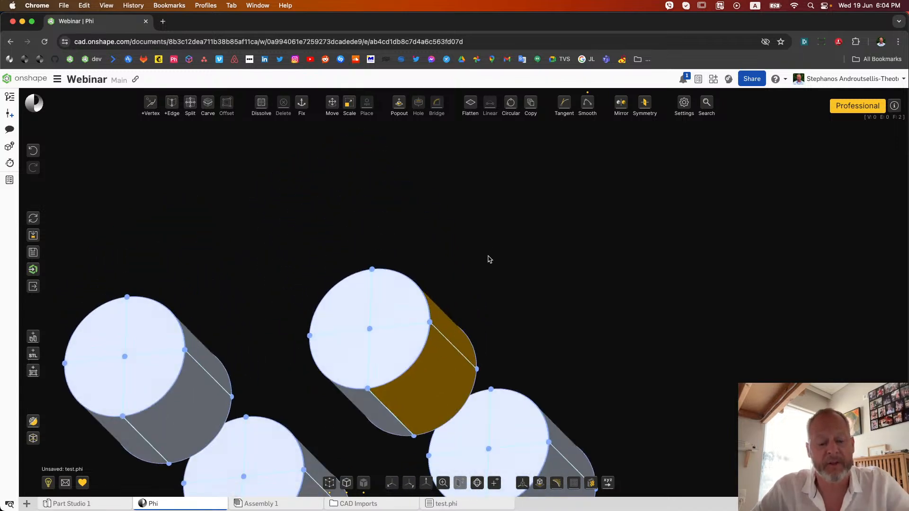
pyautogui.press('m')
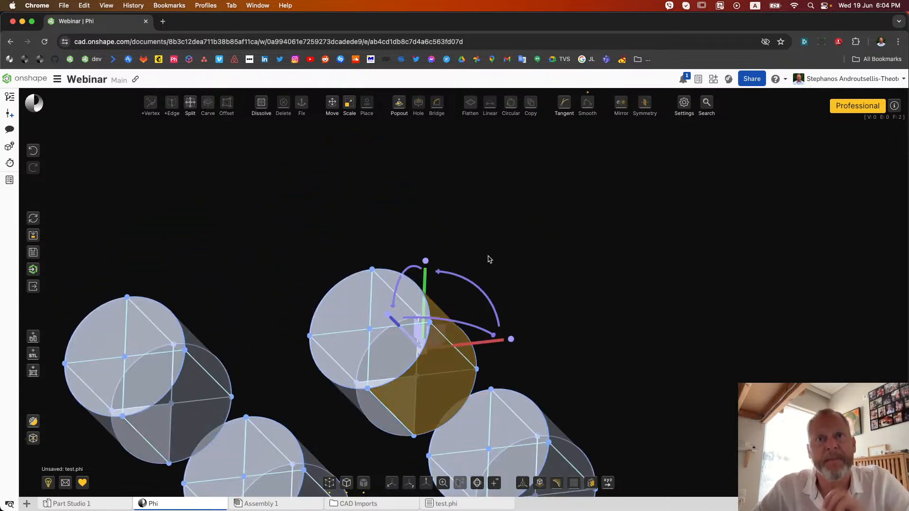
pyautogui.moveTo(481, 346); pyautogui.dragTo(607, 304)
pyautogui.click(550, 293)
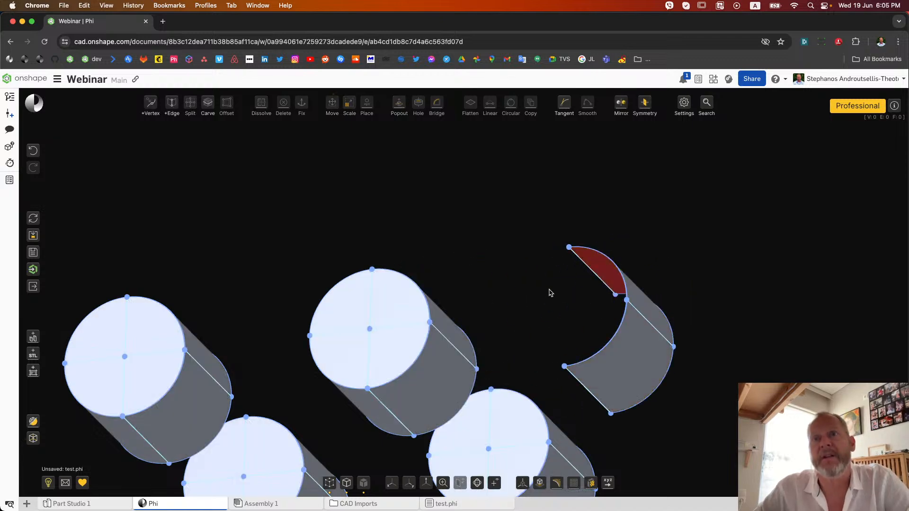
# Hide the vertices and edges of all cylinders and the copied surface so only their faces are displayed
pyautogui.moveTo(527, 302); pyautogui.dragTo(515, 286, button='right')
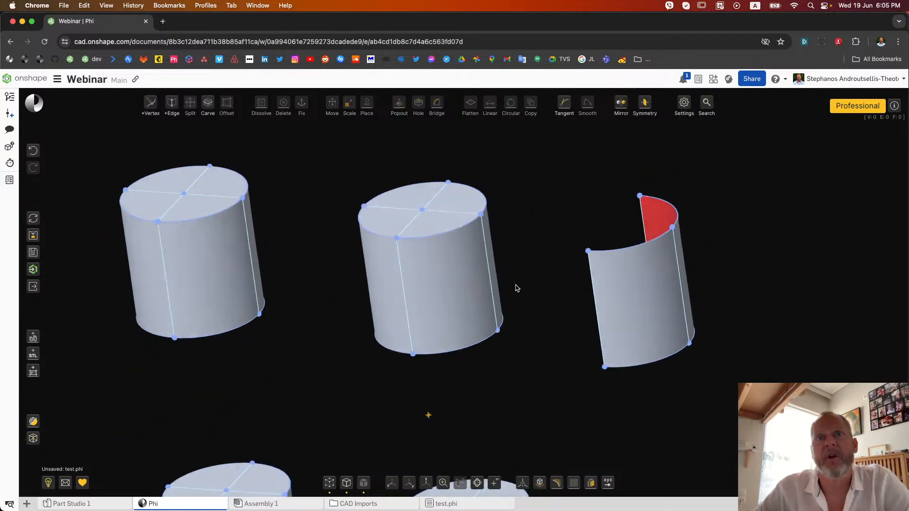
pyautogui.scroll(-10, 515, 286)
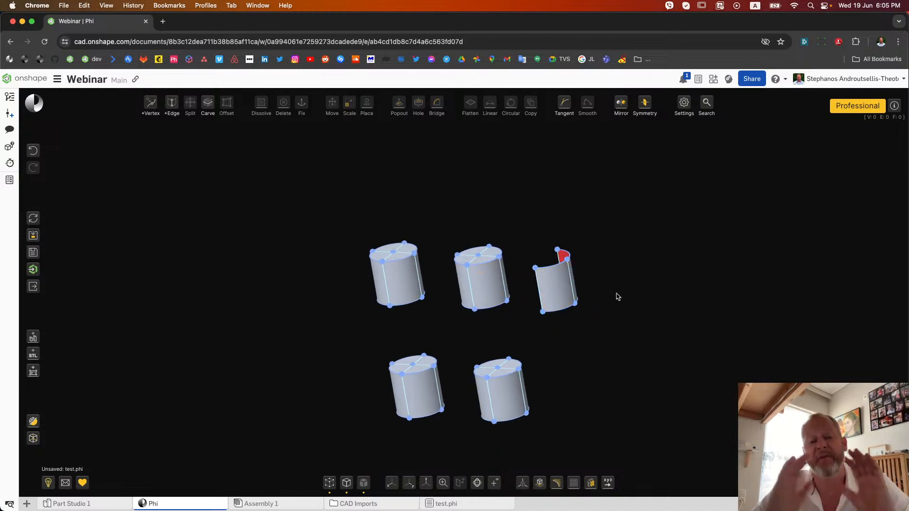
pyautogui.click(329, 482)
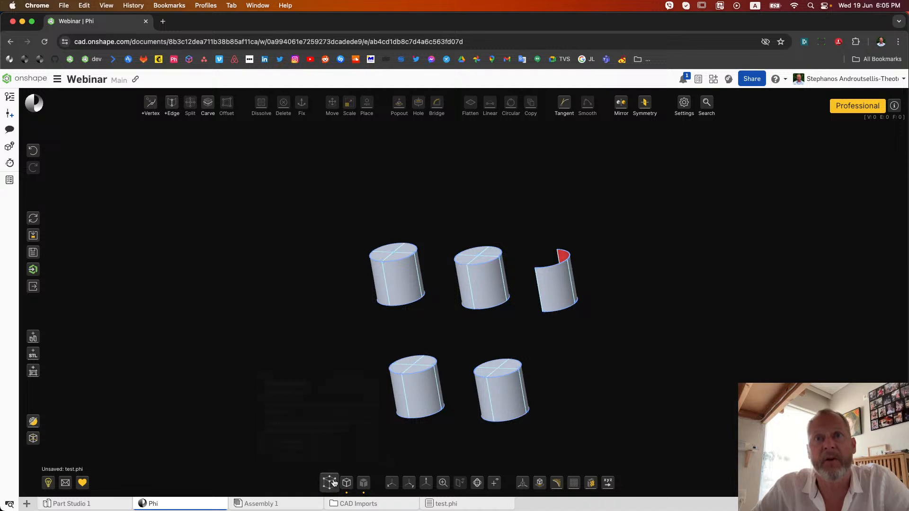
pyautogui.click(347, 483)
pyautogui.moveTo(300, 282)
pyautogui.mouseDown(button='right')
pyautogui.moveTo(319, 270)
pyautogui.moveTo(352, 274)
pyautogui.moveTo(324, 257)
pyautogui.moveTo(314, 270)
pyautogui.mouseUp(button='right')
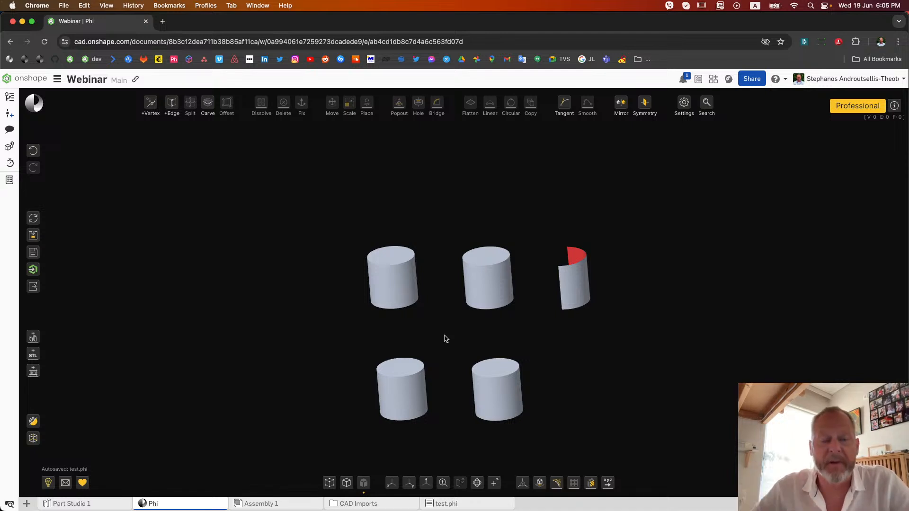
pyautogui.moveTo(445, 336); pyautogui.dragTo(425, 336, button='right')
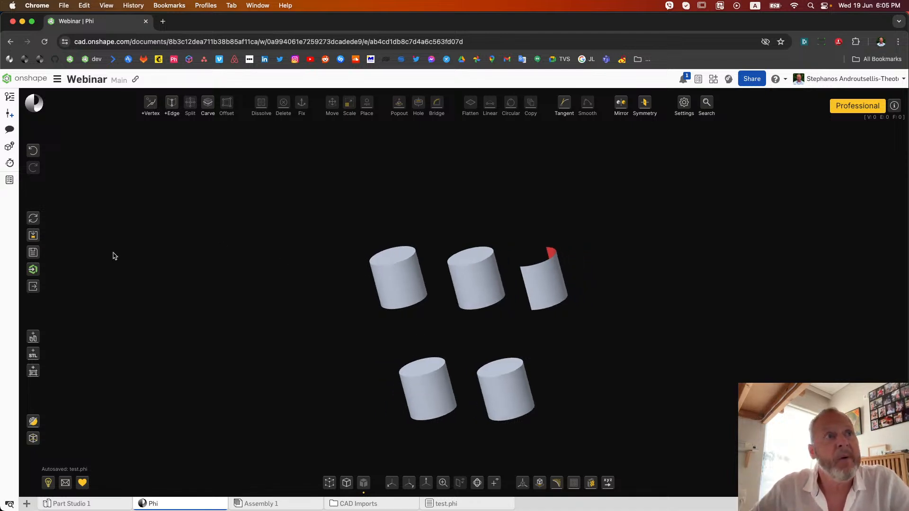
# Load a default solid cube into the current model, using centimetres and a size of 1 in X, Y and Z
pyautogui.click(34, 238)
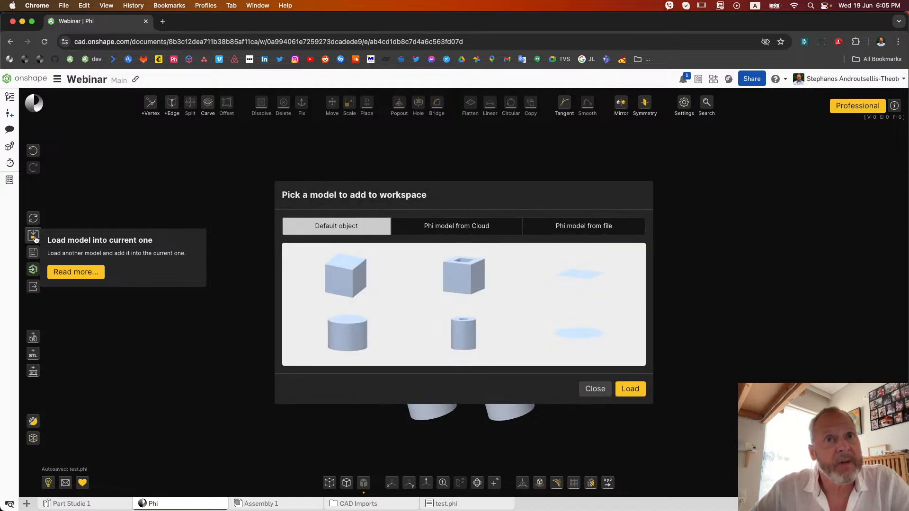
pyautogui.click(354, 282)
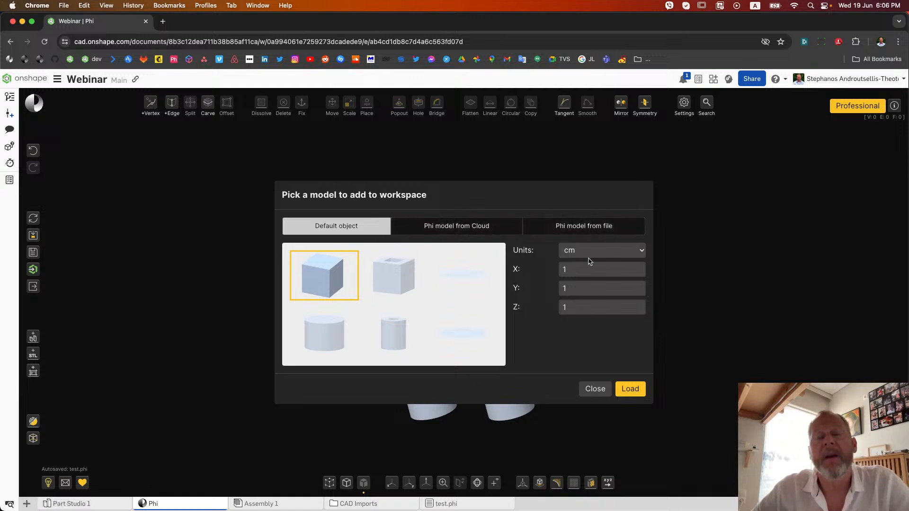
pyautogui.click(632, 388)
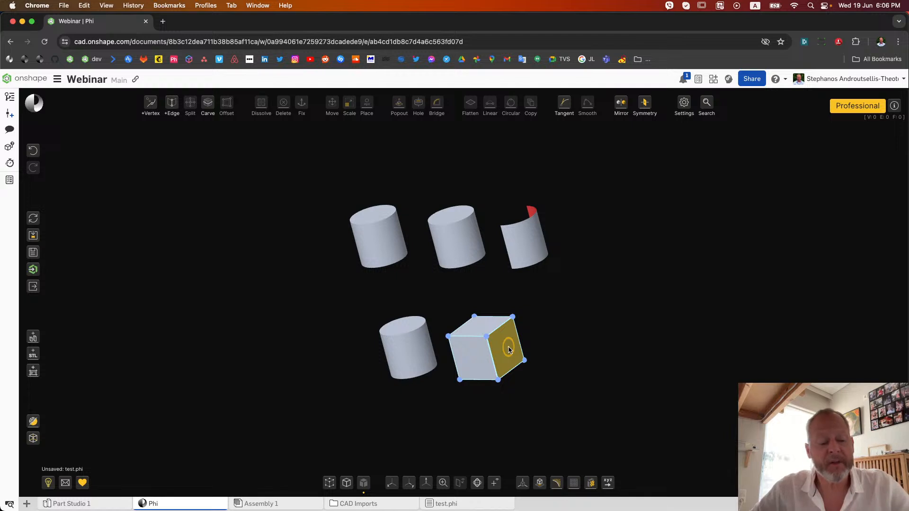
# Select the whole cube and move it out of the overlapping cylinder to stand beside the lower row
pyautogui.doubleClick(510, 350)
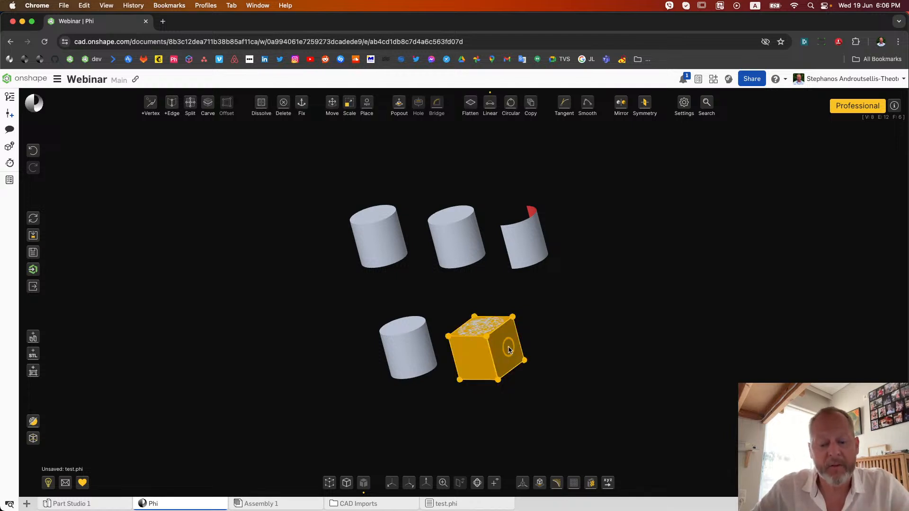
pyautogui.press('m')
pyautogui.moveTo(551, 353); pyautogui.dragTo(631, 357)
pyautogui.click(514, 397)
# Hide the cube's vertices and edges so that only the faces of all objects are displayed
pyautogui.moveTo(513, 397); pyautogui.dragTo(540, 396, button='right')
pyautogui.click(329, 482)
pyautogui.click(329, 483)
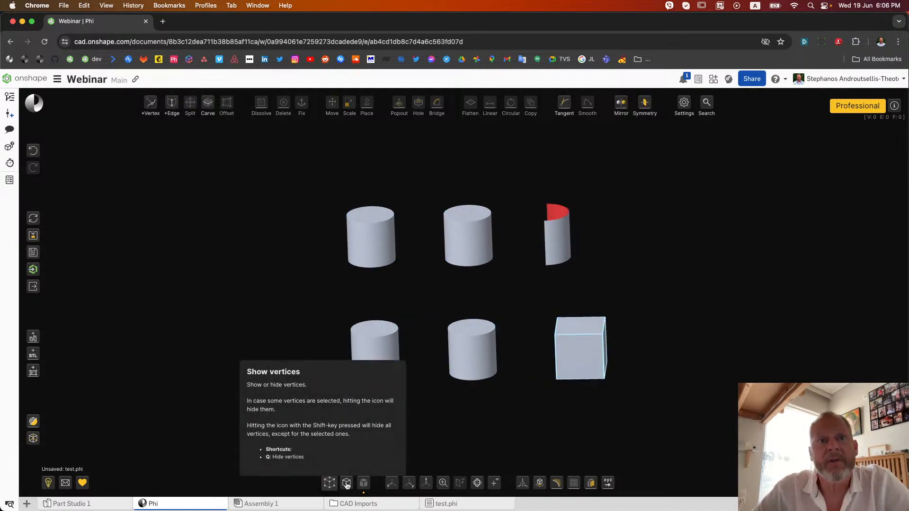
pyautogui.click(347, 483)
pyautogui.click(347, 483)
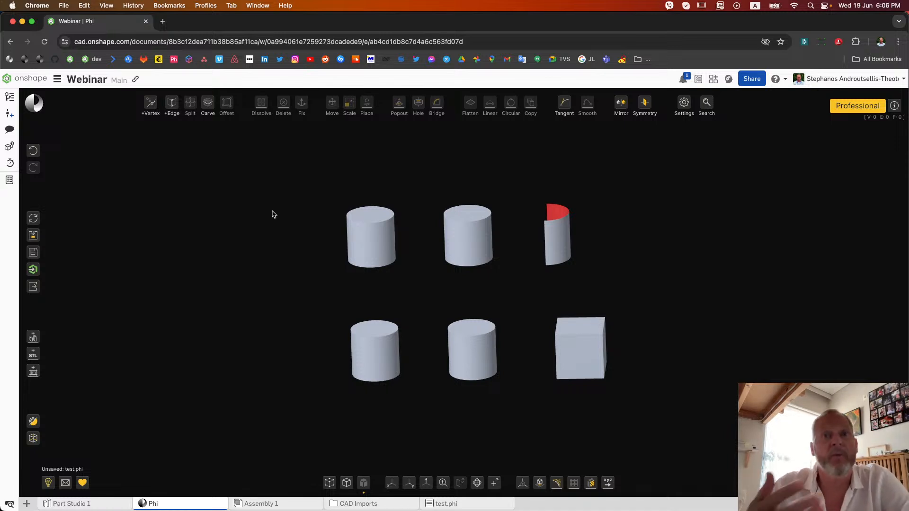
pyautogui.moveTo(307, 233); pyautogui.dragTo(280, 236)
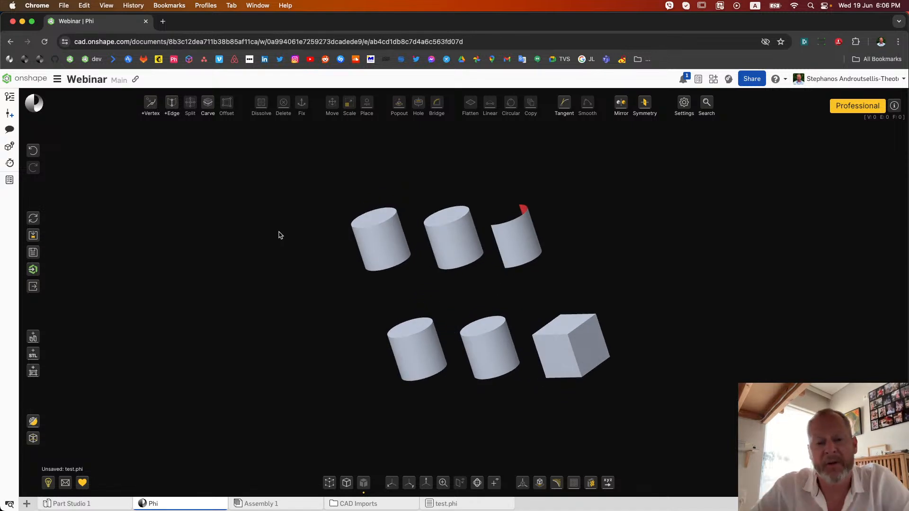
pyautogui.moveTo(279, 236)
pyautogui.mouseDown()
pyautogui.moveTo(305, 230)
pyautogui.moveTo(265, 235)
pyautogui.moveTo(305, 230)
pyautogui.mouseUp()
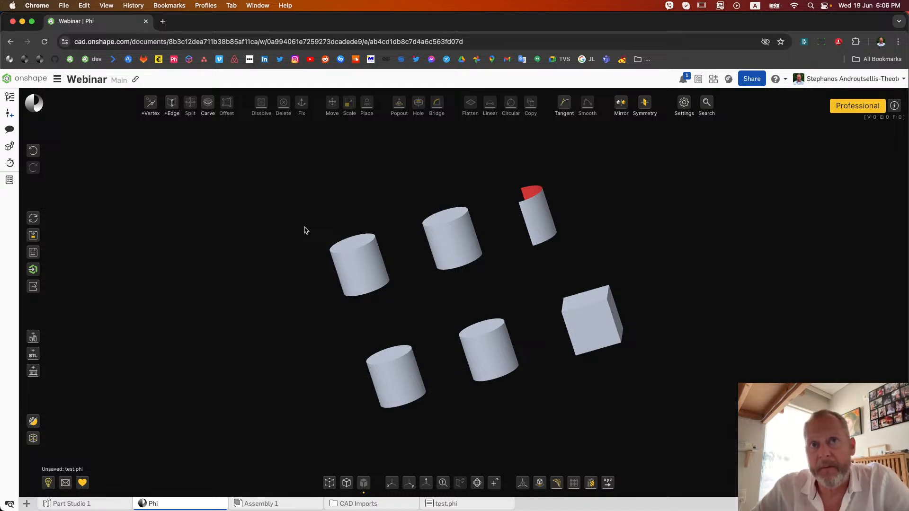
pyautogui.moveTo(305, 230); pyautogui.dragTo(277, 238)
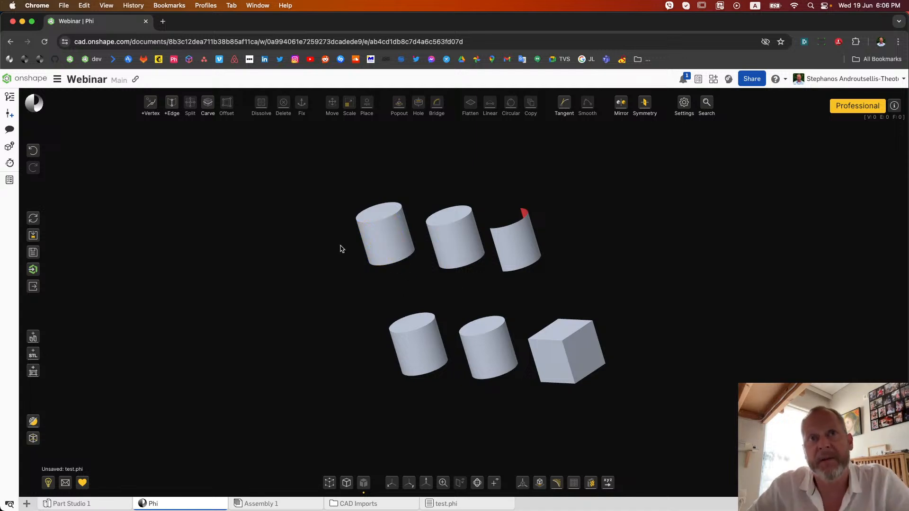
# Show the edges of all objects and pull a vertical side edge of the first lower-row cylinder outward to bulge its wall
pyautogui.click(347, 483)
pyautogui.moveTo(345, 333)
pyautogui.mouseDown(button='right')
pyautogui.moveTo(339, 327)
pyautogui.moveTo(346, 335)
pyautogui.mouseUp(button='right')
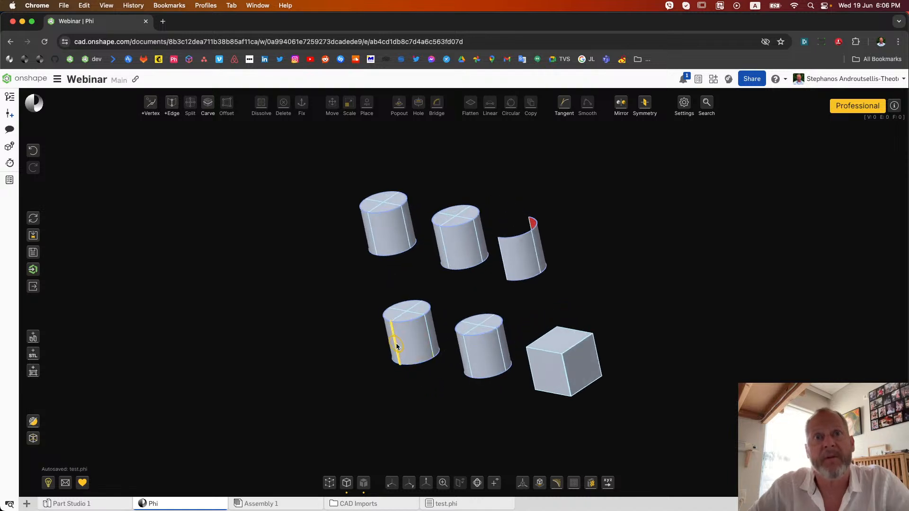
pyautogui.moveTo(387, 351); pyautogui.dragTo(374, 349)
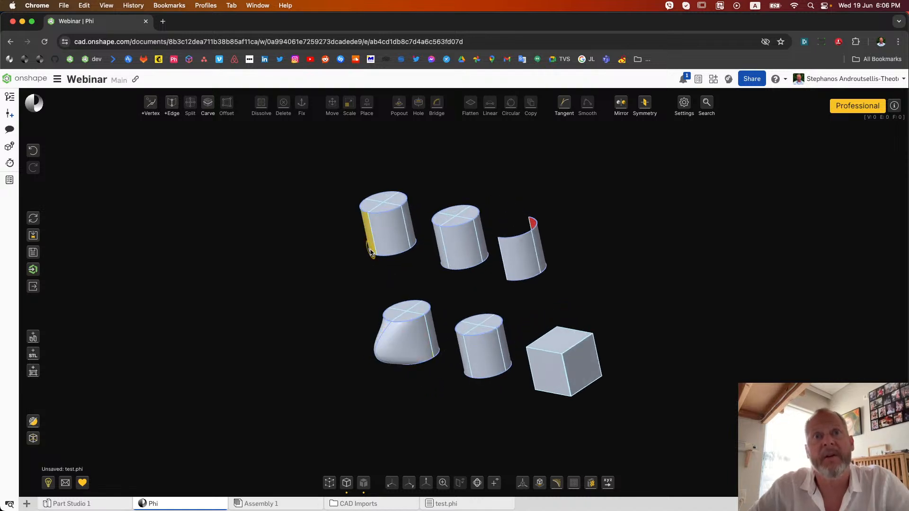
pyautogui.moveTo(406, 400); pyautogui.dragTo(440, 393, button='right')
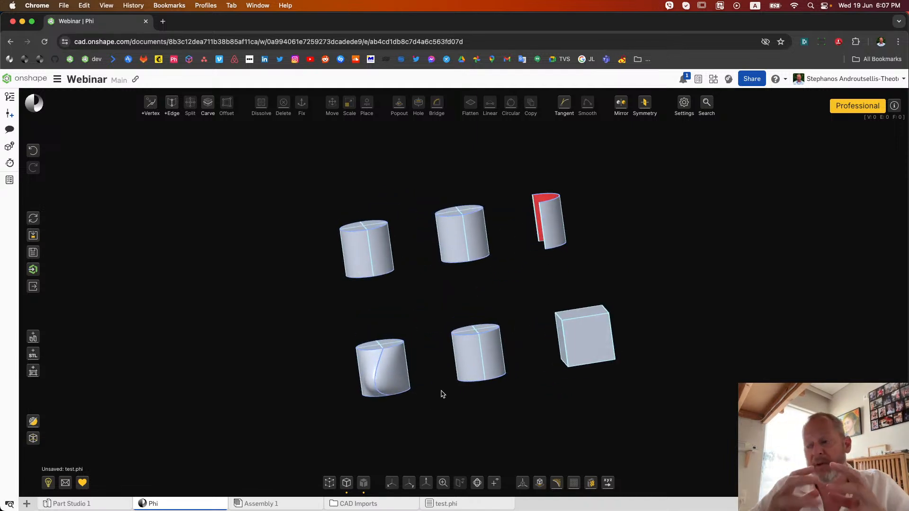
pyautogui.moveTo(483, 432)
pyautogui.mouseDown(button='right')
pyautogui.moveTo(492, 432)
pyautogui.moveTo(479, 433)
pyautogui.mouseUp(button='right')
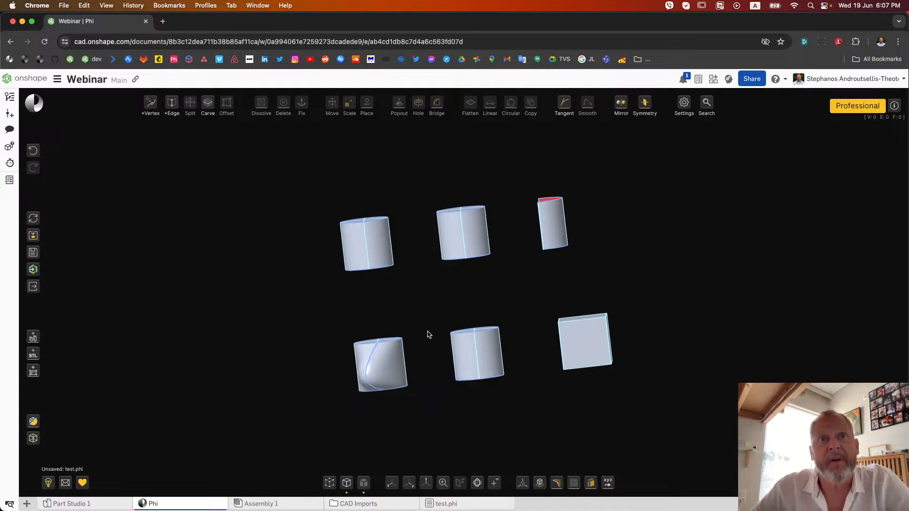
# Bridge the four top faces of the bulged cylinder to the four bottom faces of the cylinder above it
pyautogui.moveTo(338, 308); pyautogui.dragTo(412, 347)
pyautogui.moveTo(432, 402); pyautogui.dragTo(416, 320, button='right')
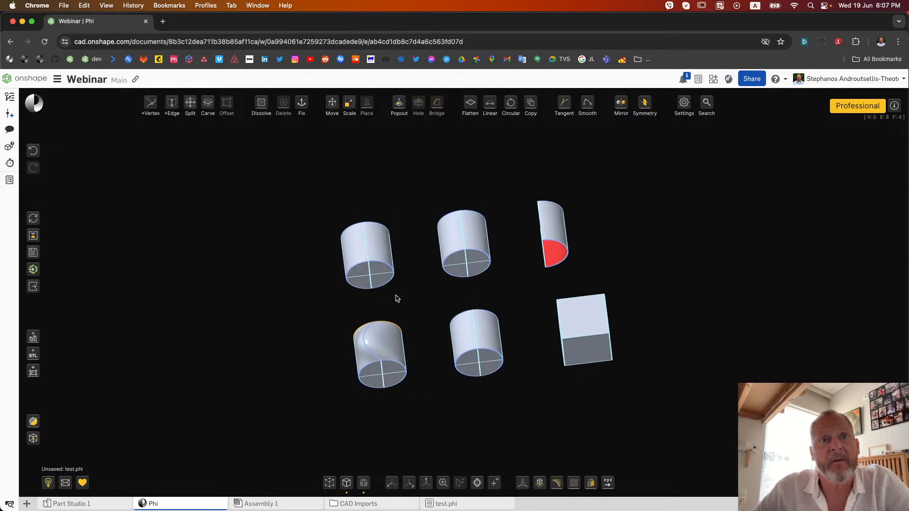
pyautogui.moveTo(339, 306); pyautogui.dragTo(405, 256)
pyautogui.moveTo(300, 284); pyautogui.dragTo(286, 304, button='right')
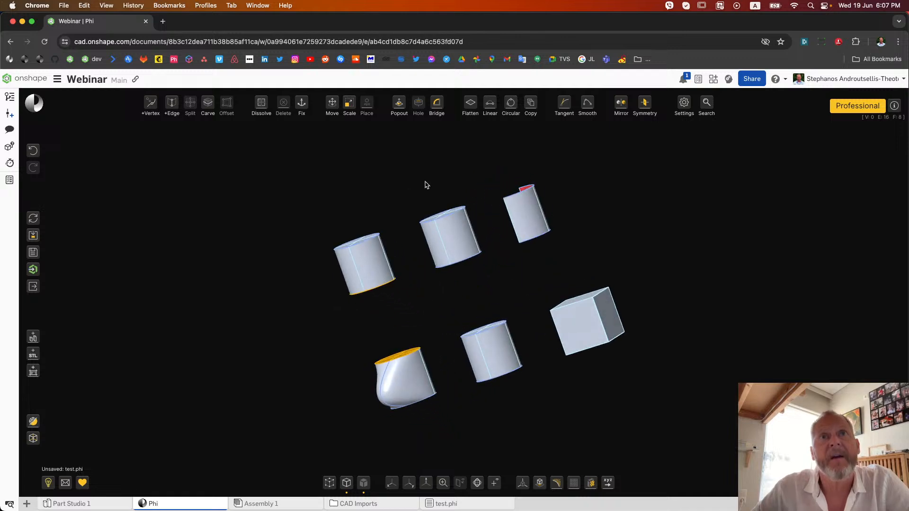
pyautogui.click(437, 105)
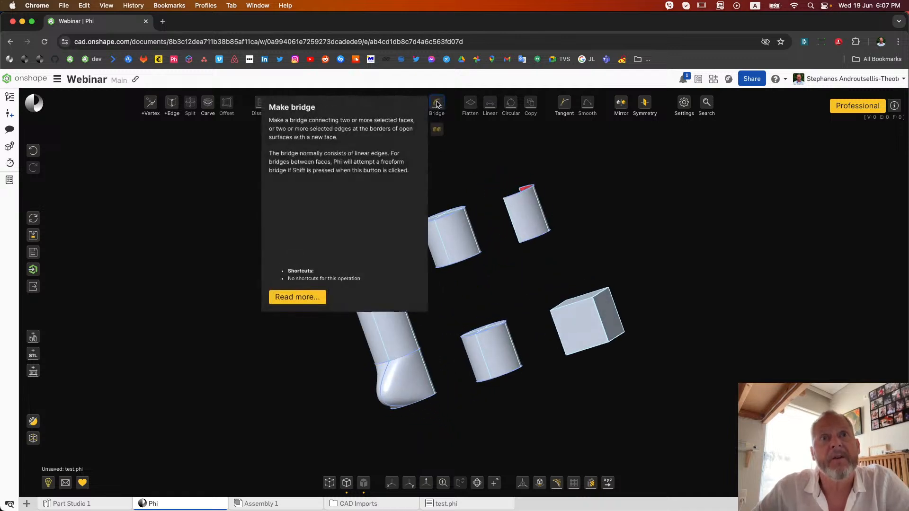
pyautogui.moveTo(254, 344); pyautogui.dragTo(276, 328, button='right')
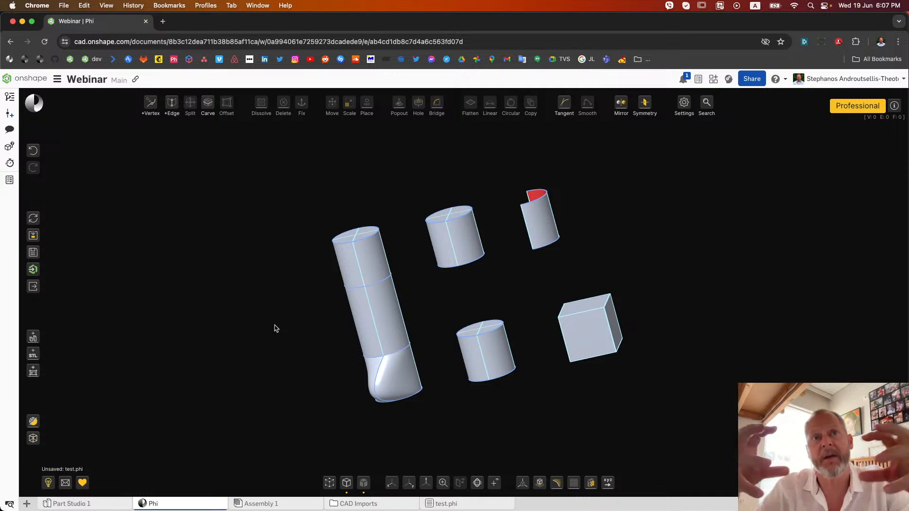
pyautogui.moveTo(275, 325)
pyautogui.mouseDown(button='right')
pyautogui.moveTo(249, 326)
pyautogui.moveTo(357, 309)
pyautogui.moveTo(329, 303)
pyautogui.moveTo(278, 315)
pyautogui.mouseUp(button='right')
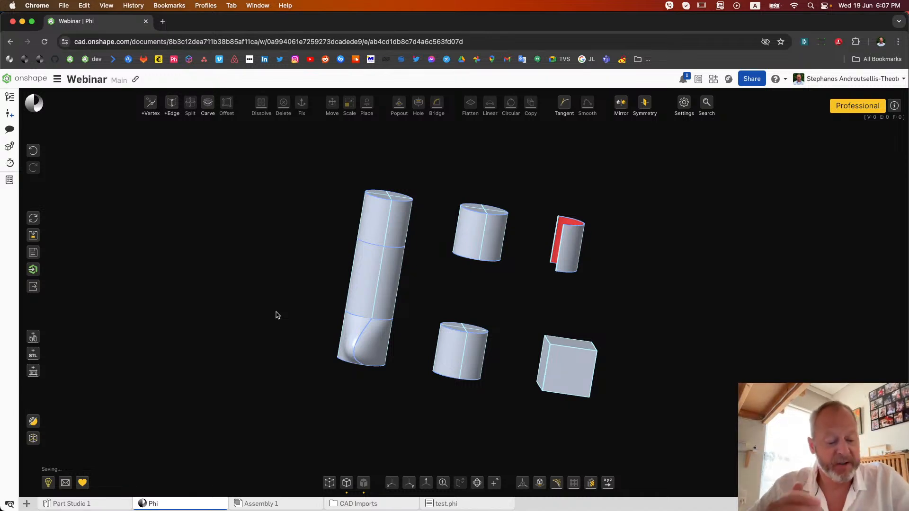
pyautogui.moveTo(309, 327); pyautogui.dragTo(274, 325, button='right')
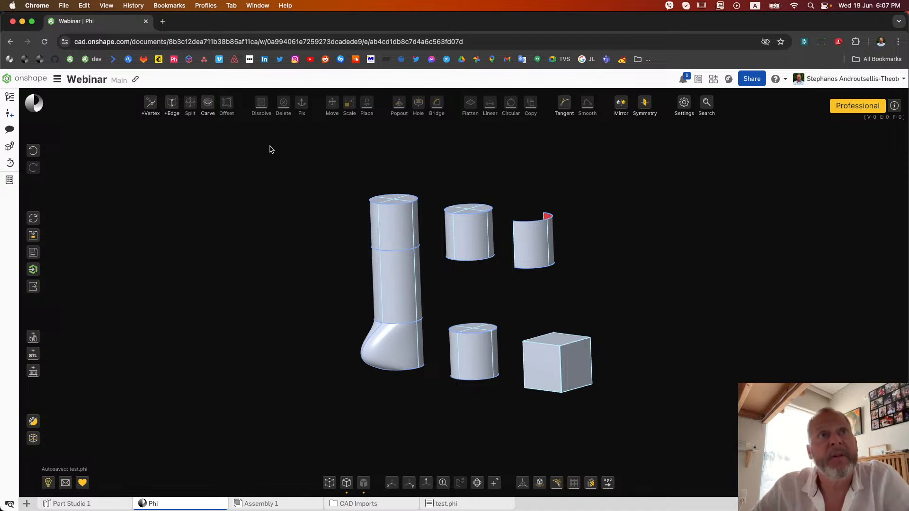
# Dissolve one quarter's adjacent top, side and bottom faces on the lower-row middle cylinder
pyautogui.moveTo(297, 282)
pyautogui.mouseDown(button='right')
pyautogui.moveTo(286, 280)
pyautogui.moveTo(537, 264)
pyautogui.mouseUp(button='right')
pyautogui.scroll(5, 685, 352)
pyautogui.scroll(-4, 450, 317)
pyautogui.scroll(2, 447, 316)
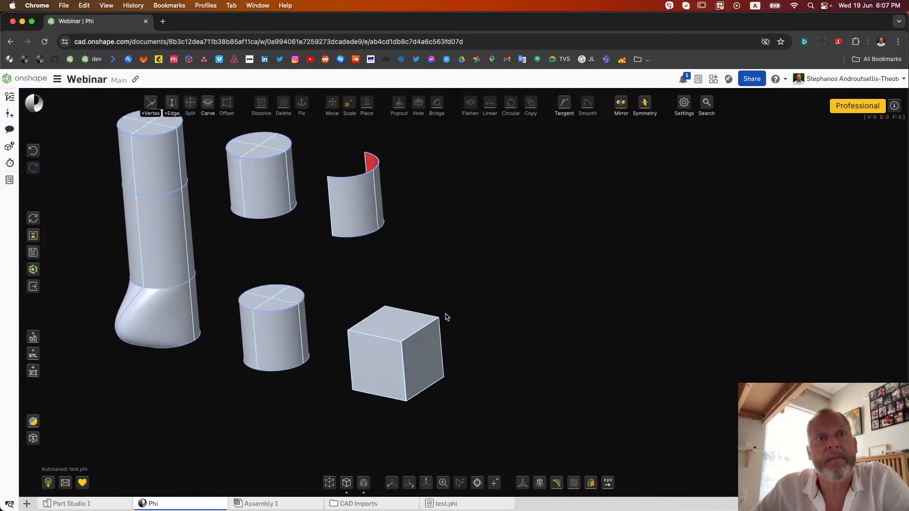
pyautogui.click(275, 307)
pyautogui.click(274, 327)
pyautogui.moveTo(275, 329); pyautogui.dragTo(279, 371, button='right')
pyautogui.click(279, 371)
pyautogui.moveTo(381, 400); pyautogui.dragTo(379, 422, button='right')
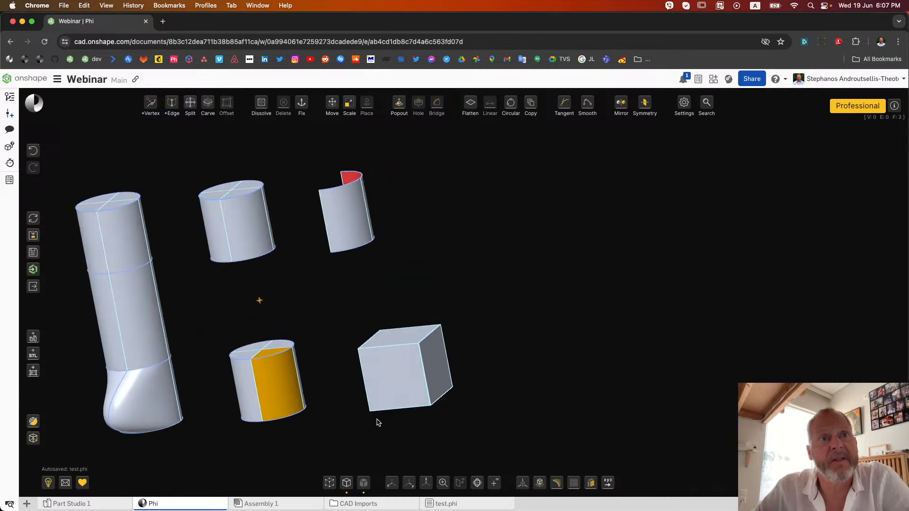
pyautogui.click(261, 102)
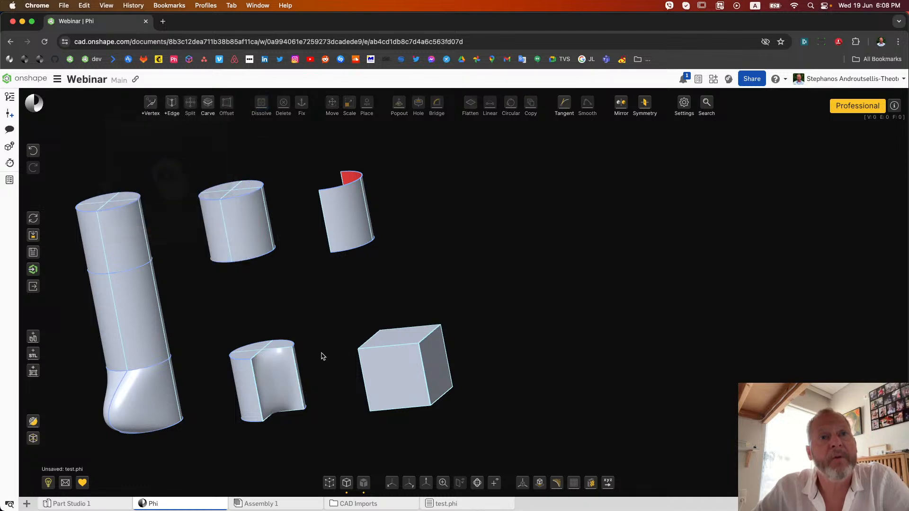
# Examine the concave face of the dissolved cylinder up close, selecting it to check its extent
pyautogui.scroll(5, 264, 398)
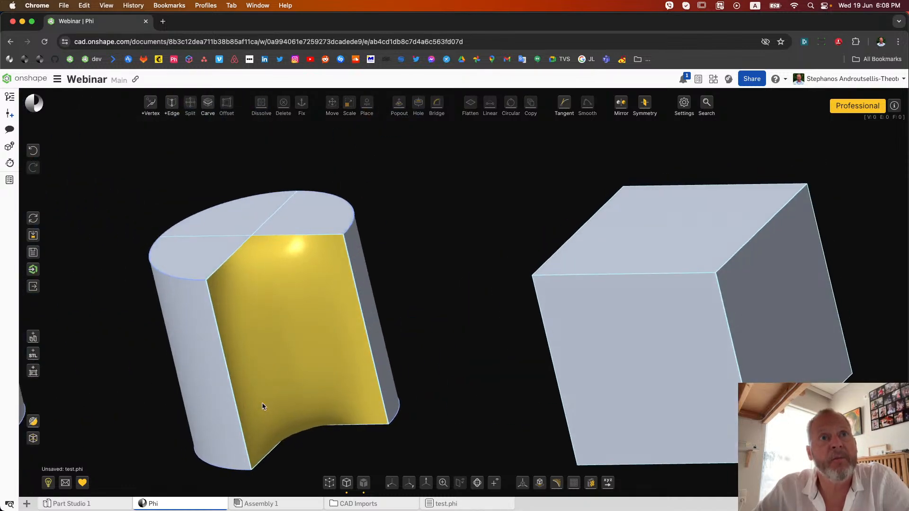
pyautogui.click(292, 294)
pyautogui.moveTo(412, 341)
pyautogui.mouseDown(button='right')
pyautogui.moveTo(415, 315)
pyautogui.moveTo(412, 350)
pyautogui.mouseUp(button='right')
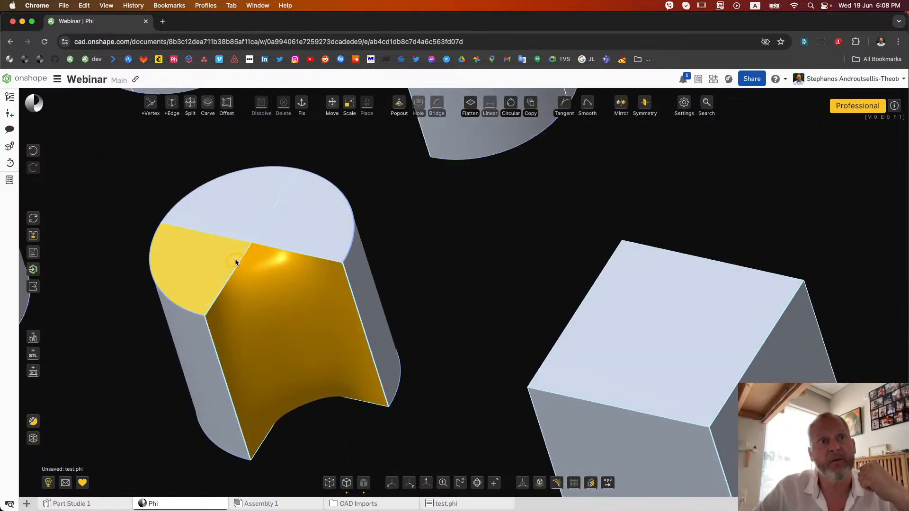
pyautogui.click(305, 432)
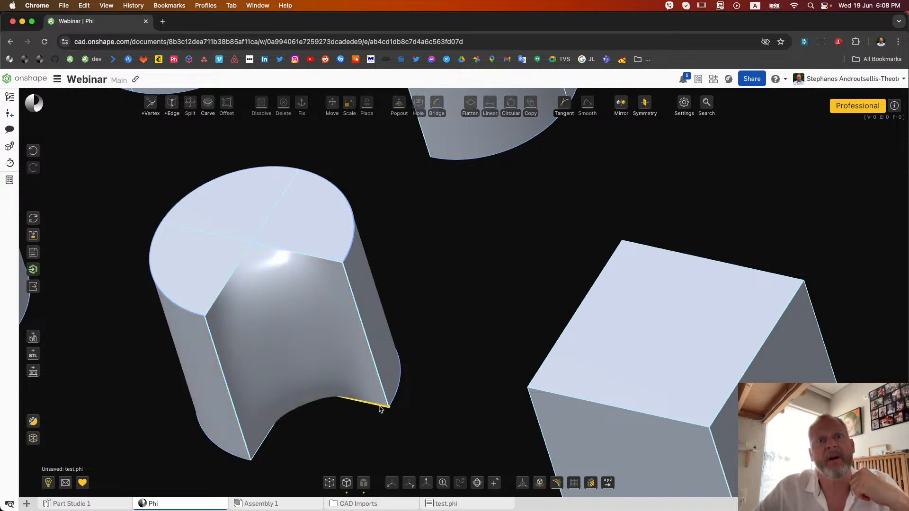
pyautogui.click(301, 305)
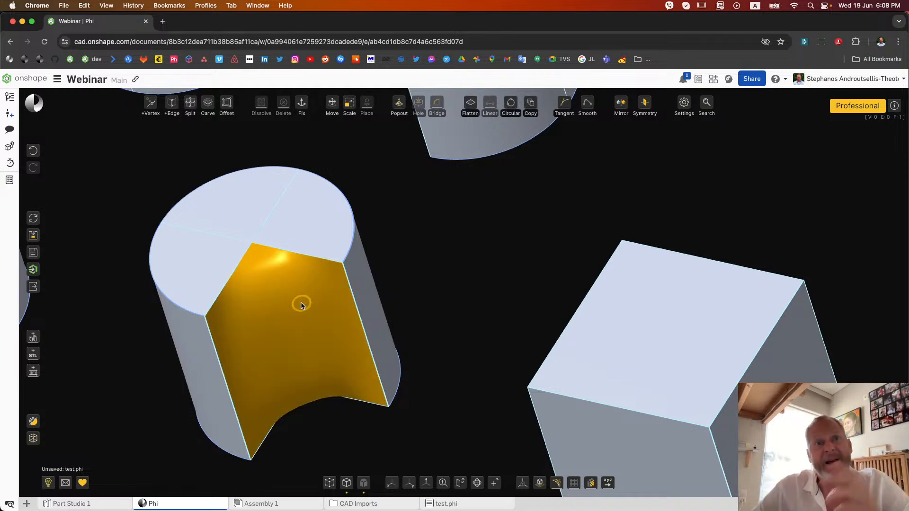
pyautogui.scroll(-10, 302, 304)
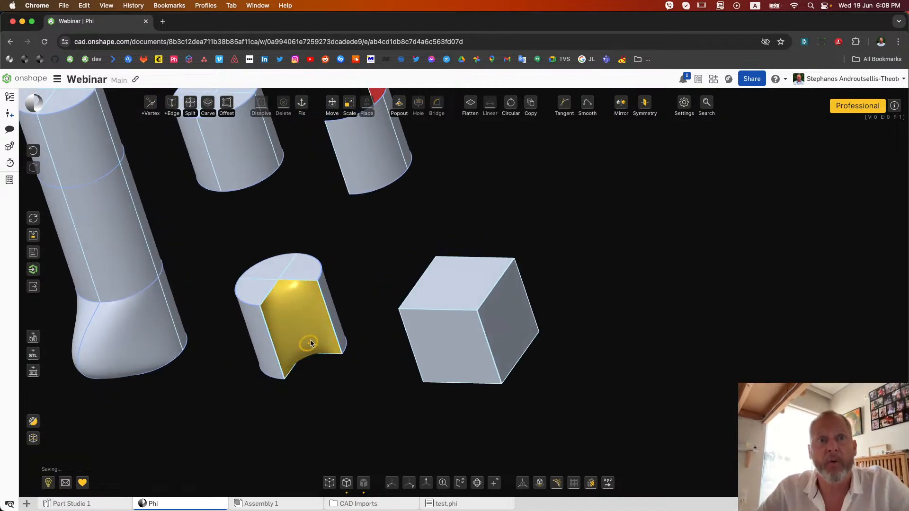
pyautogui.click(371, 280)
# Select the four side faces of the bridge between the two stacked cylinders and dissolve them
pyautogui.scroll(-5, 371, 280)
pyautogui.moveTo(371, 280); pyautogui.dragTo(395, 269, button='right')
pyautogui.moveTo(174, 234); pyautogui.dragTo(289, 319)
pyautogui.moveTo(162, 315); pyautogui.dragTo(290, 315, button='right')
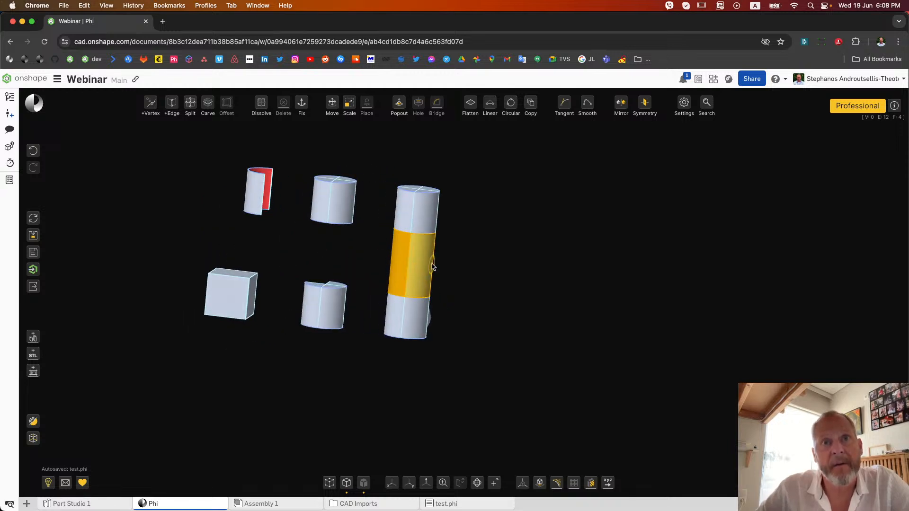
pyautogui.moveTo(458, 272); pyautogui.dragTo(346, 275, button='right')
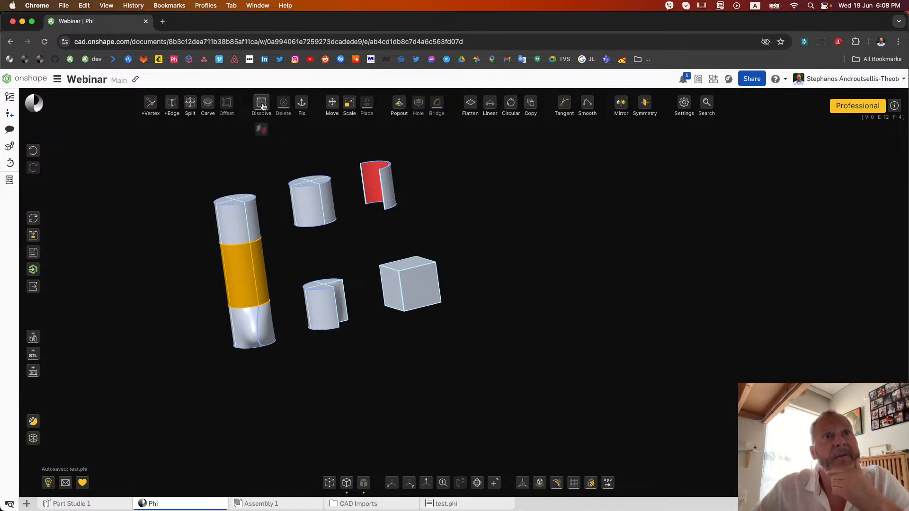
pyautogui.moveTo(261, 106)
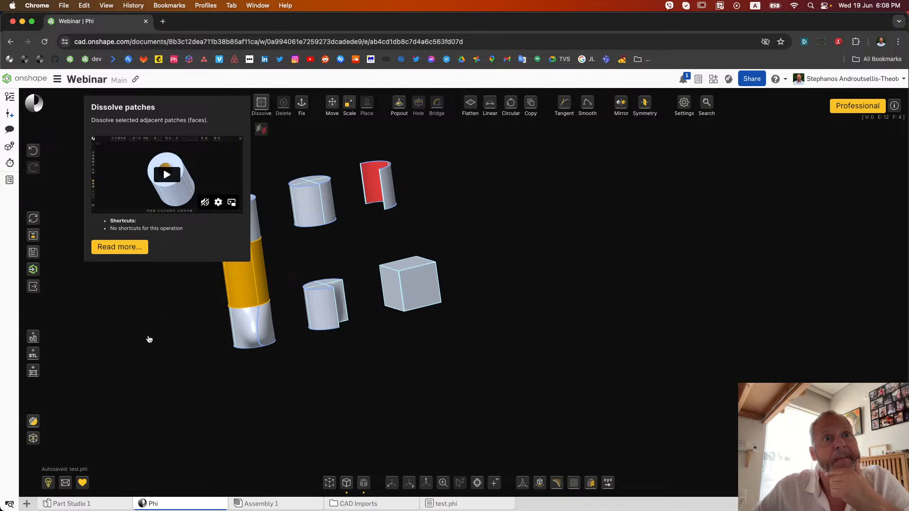
pyautogui.moveTo(145, 345); pyautogui.dragTo(137, 375, button='right')
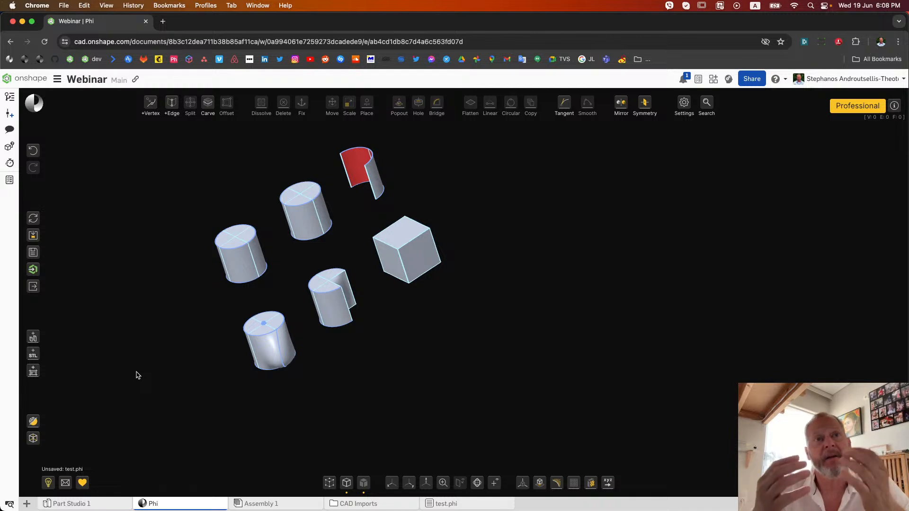
# Examine the facing ends of the two formerly bridged cylinders from below and from above
pyautogui.moveTo(137, 375); pyautogui.dragTo(128, 357, button='right')
pyautogui.scroll(5, 235, 226)
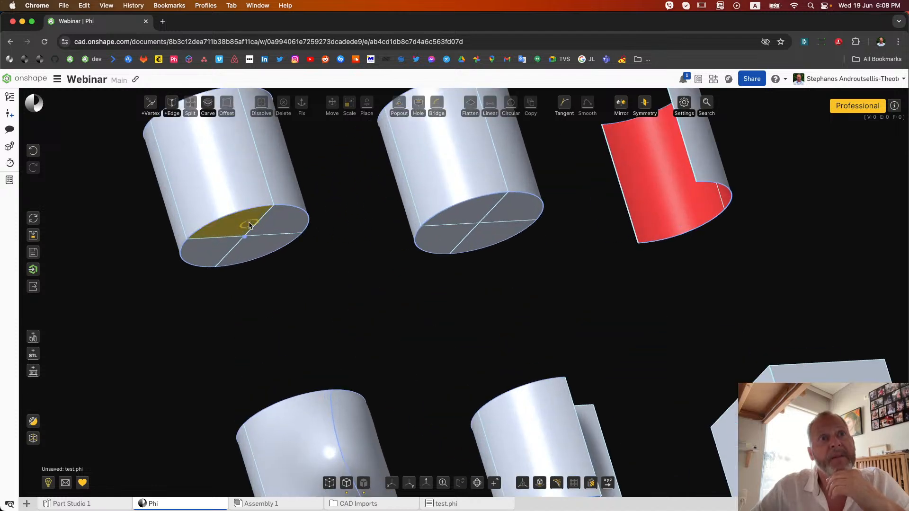
pyautogui.scroll(-4, 272, 288)
pyautogui.moveTo(273, 290); pyautogui.dragTo(279, 312, button='right')
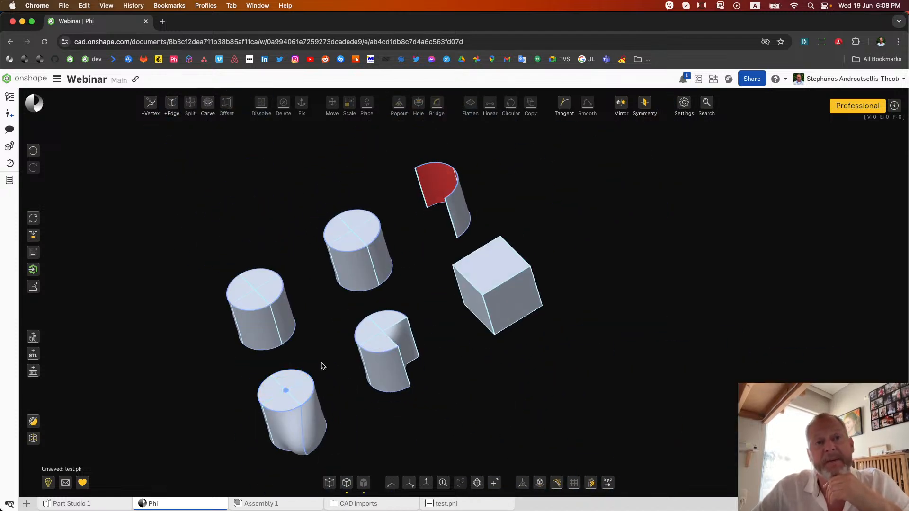
pyautogui.moveTo(324, 364); pyautogui.dragTo(318, 348, button='right')
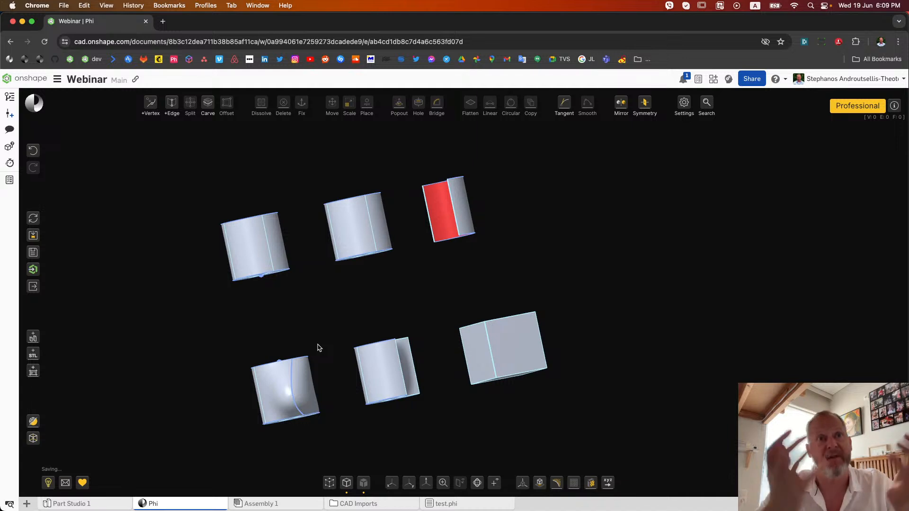
pyautogui.moveTo(287, 322); pyautogui.dragTo(288, 311, button='right')
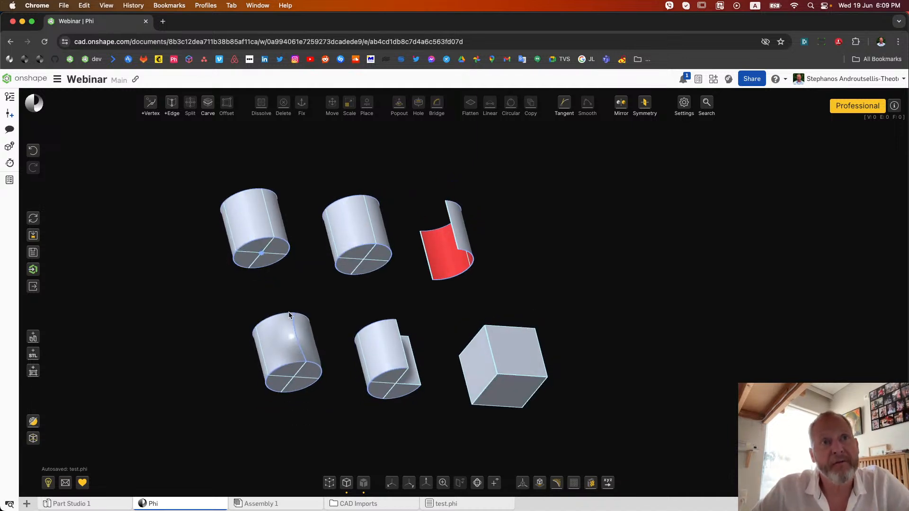
pyautogui.moveTo(310, 270); pyautogui.dragTo(297, 301, button='right')
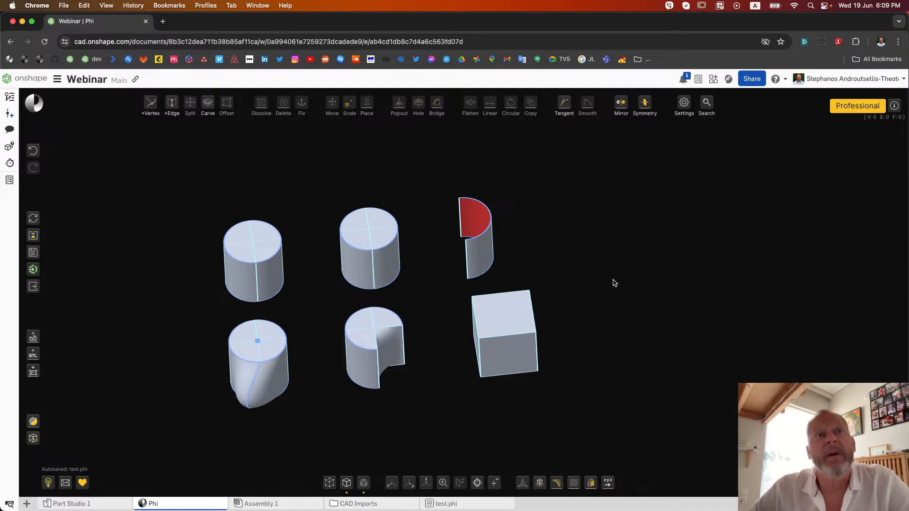
# Display the vertices, snap a rim vertex of the upper-row middle cylinder onto the left cylinder's lower facing vertex, and undo it
pyautogui.click(329, 483)
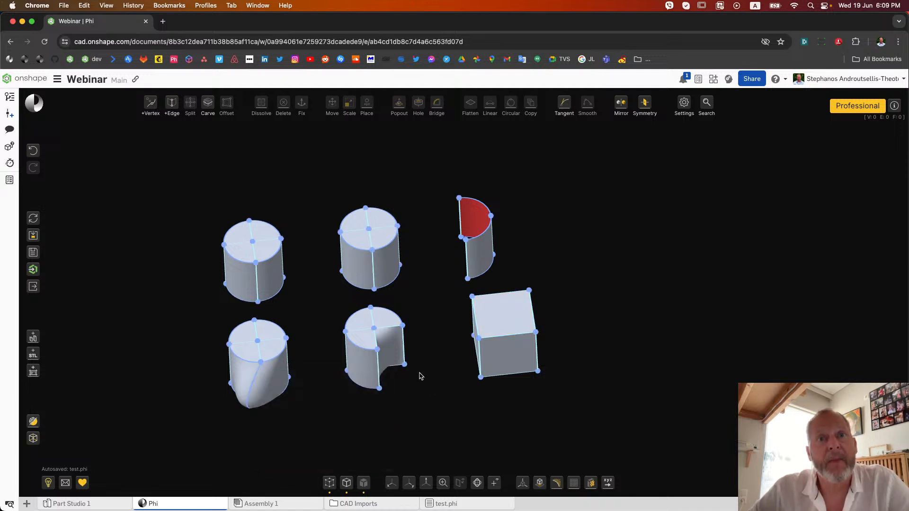
pyautogui.moveTo(438, 293); pyautogui.dragTo(433, 285, button='right')
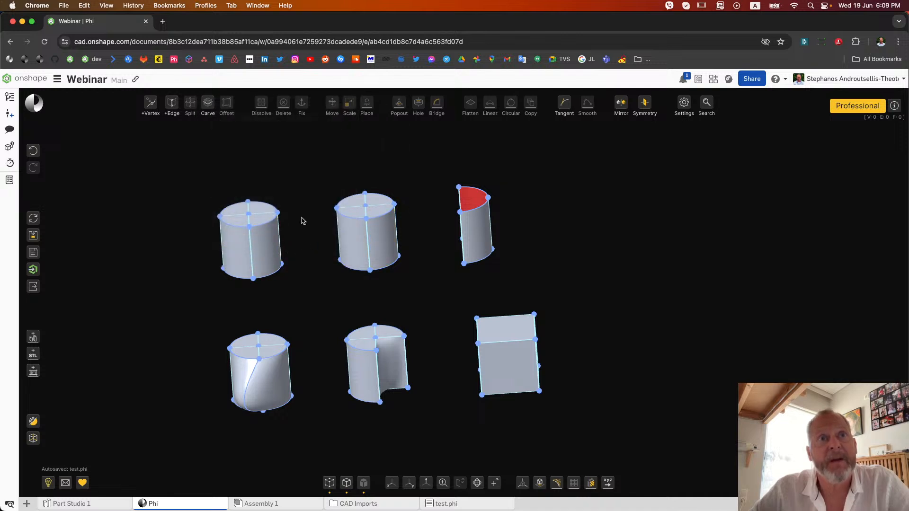
pyautogui.click(336, 208)
pyautogui.click(367, 142)
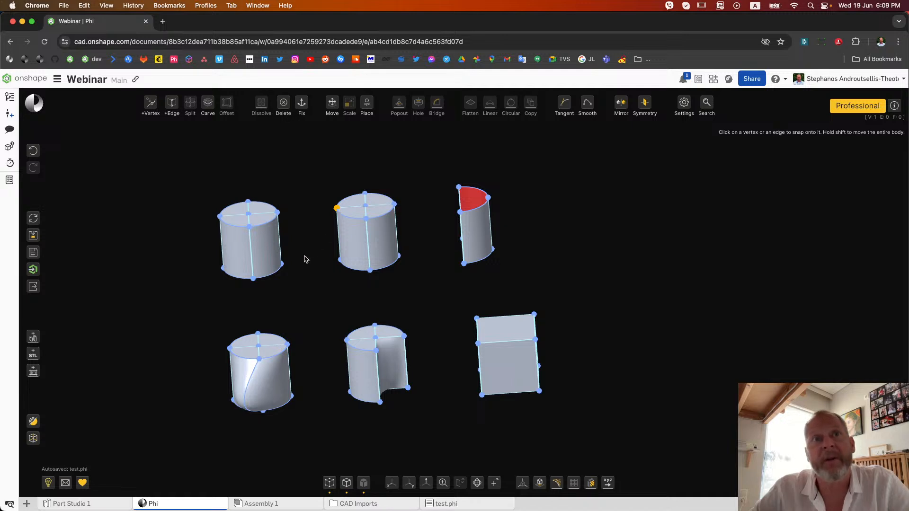
pyautogui.click(282, 264)
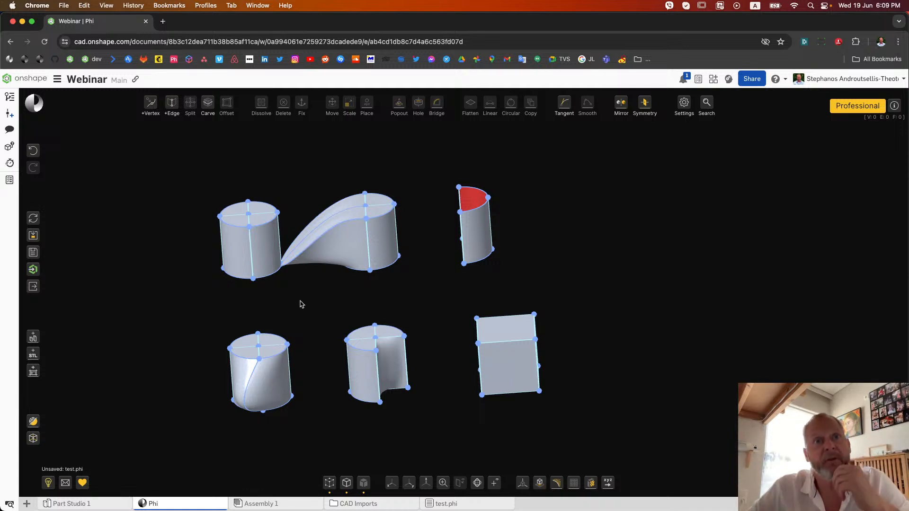
pyautogui.moveTo(298, 304)
pyautogui.mouseDown(button='right')
pyautogui.moveTo(282, 298)
pyautogui.moveTo(299, 313)
pyautogui.mouseUp(button='right')
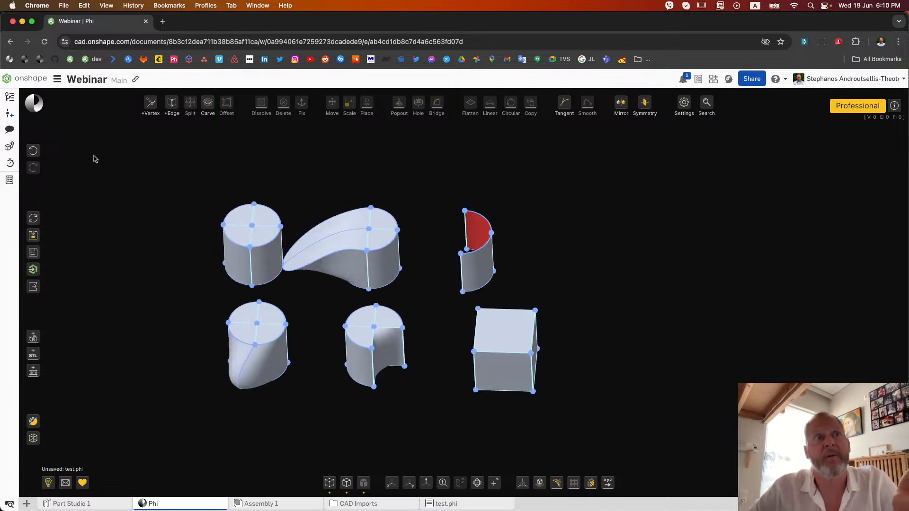
pyautogui.click(34, 152)
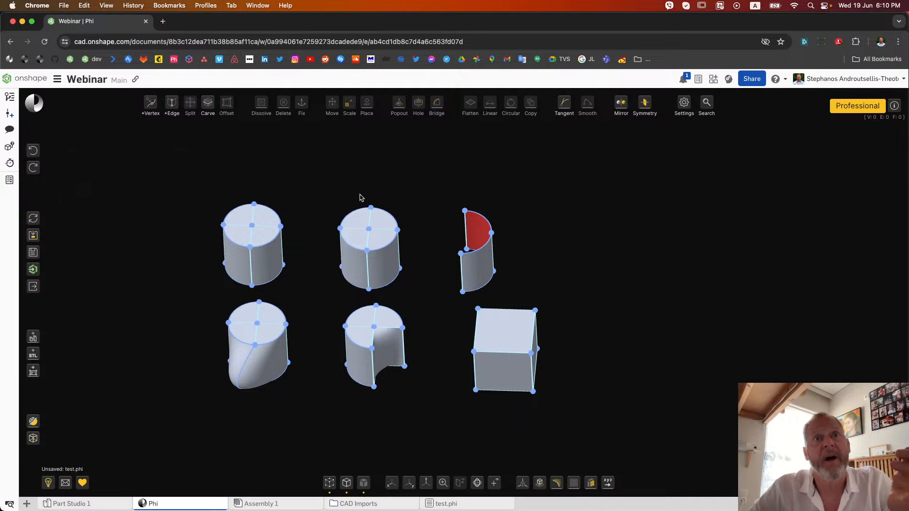
# Snap the entire middle cylinder by its rim vertex onto the left cylinder's lower facing vertex, and undo that body move
pyautogui.moveTo(367, 104)
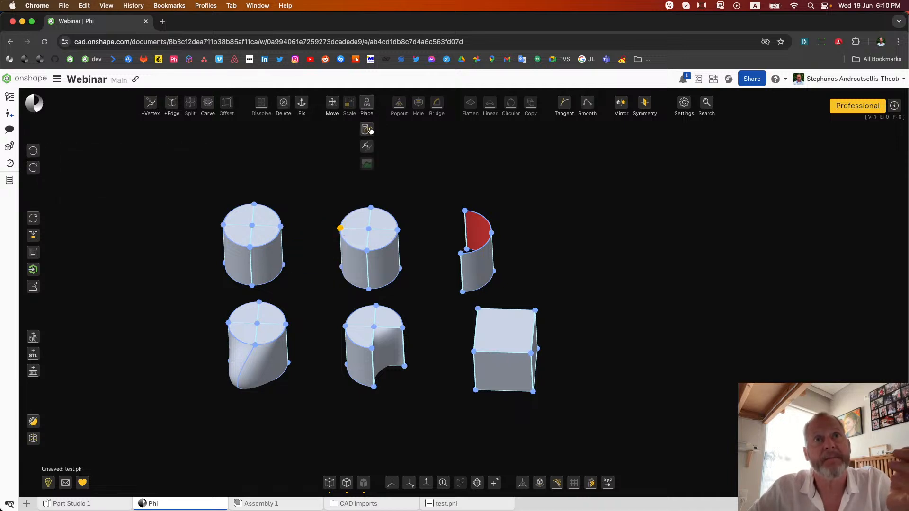
pyautogui.click(367, 146)
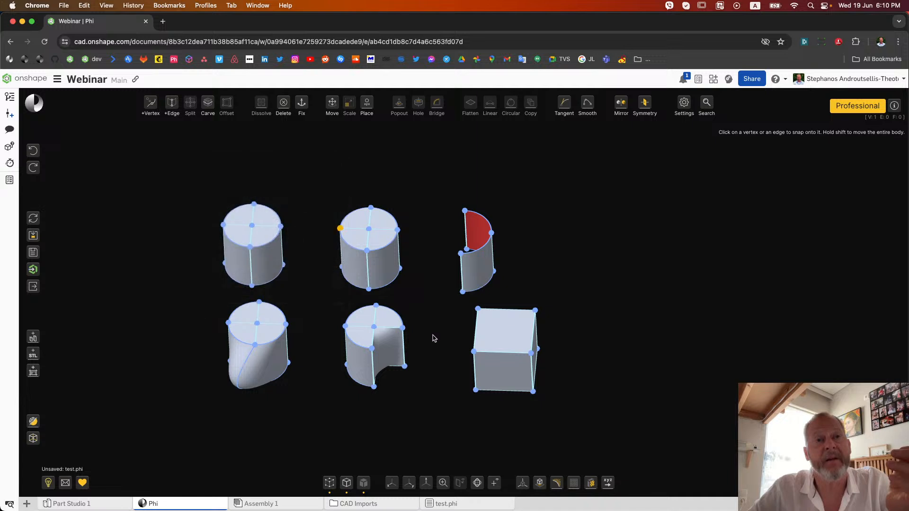
pyautogui.moveTo(432, 336); pyautogui.dragTo(429, 328, button='right')
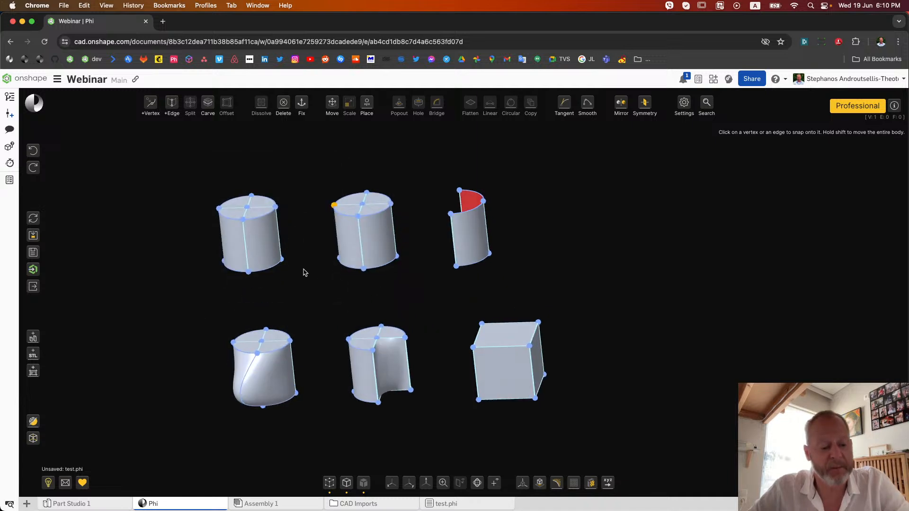
pyautogui.click(281, 261)
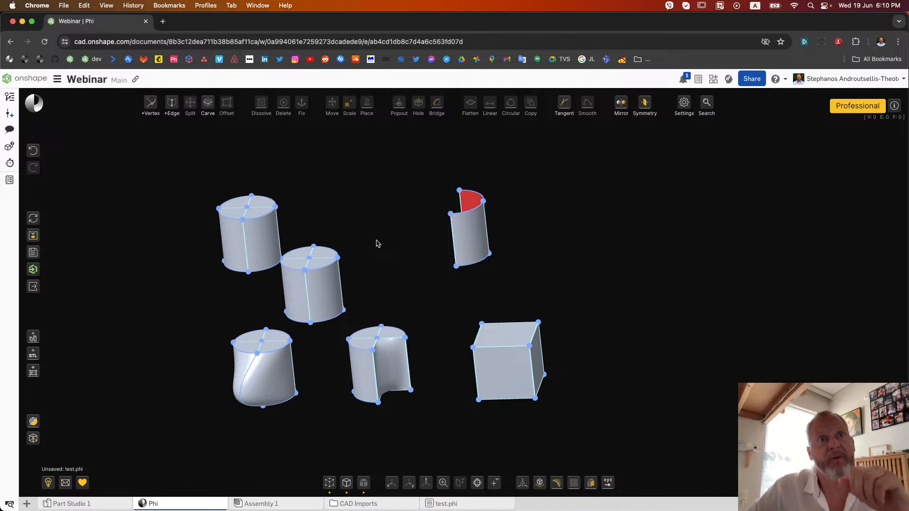
pyautogui.click(32, 151)
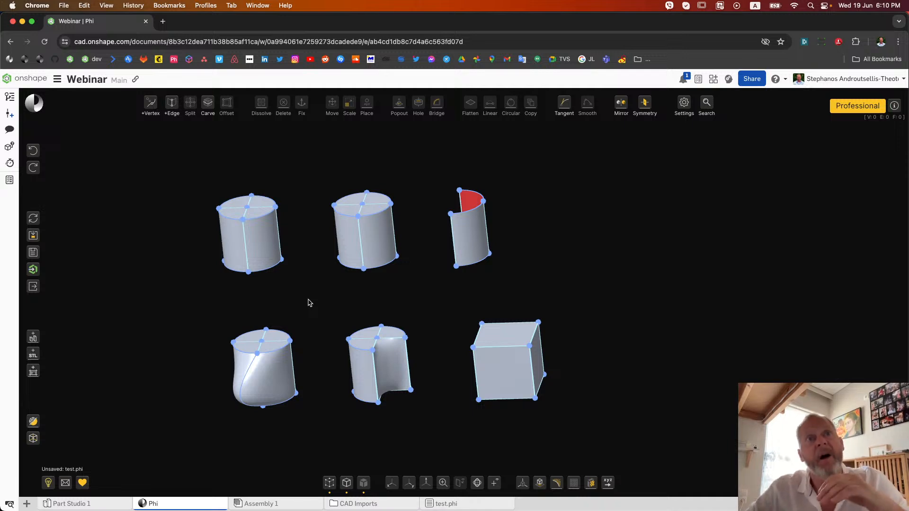
# Snap the middle cylinder's vertical side edge onto the facing vertical edge of the upper-row left cylinder, and undo the edge snap
pyautogui.moveTo(322, 248); pyautogui.dragTo(336, 242, button='right')
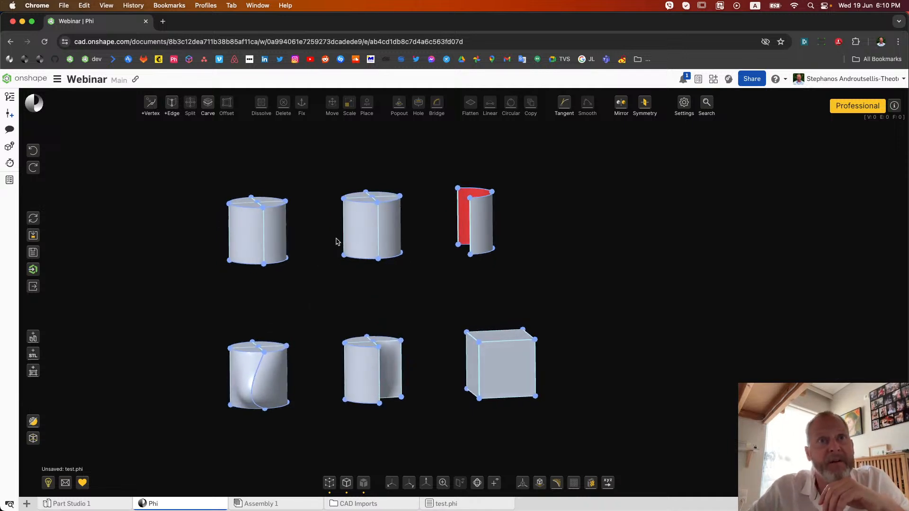
pyautogui.click(344, 234)
pyautogui.moveTo(367, 105)
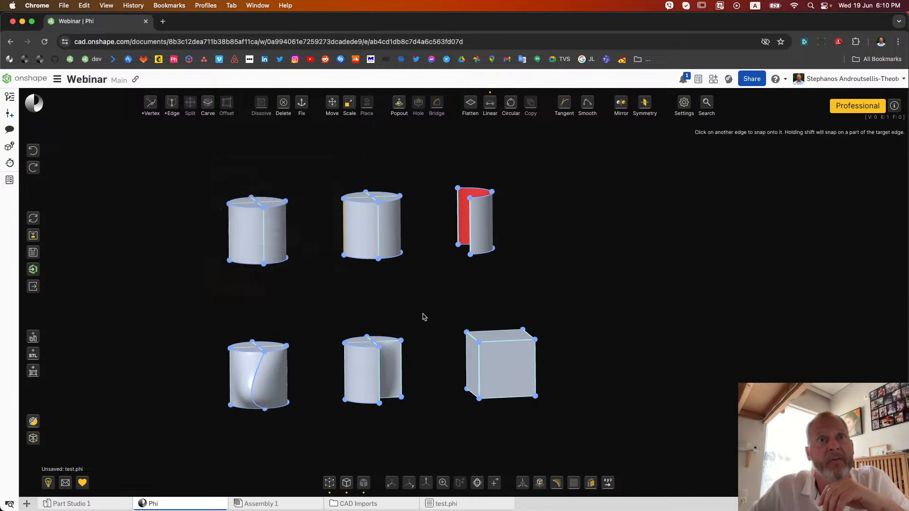
pyautogui.moveTo(324, 288); pyautogui.dragTo(288, 299, button='right')
pyautogui.click(288, 230)
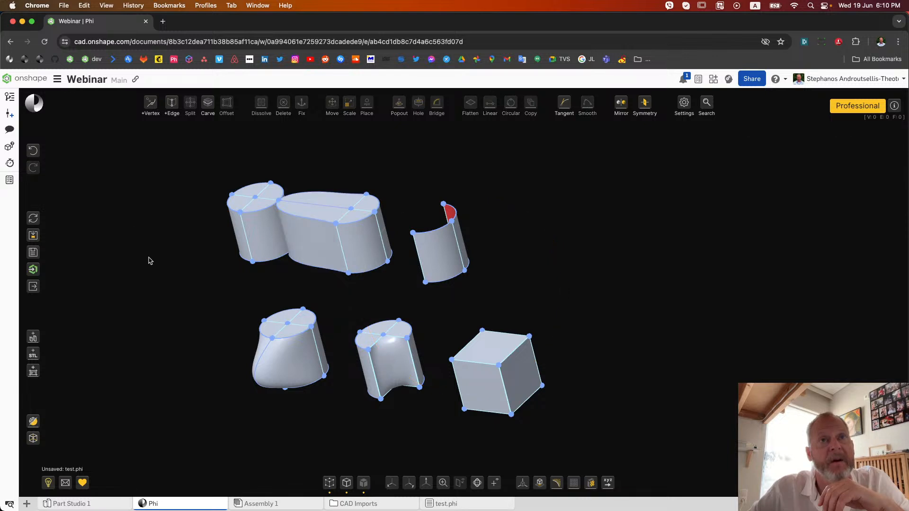
pyautogui.moveTo(162, 260)
pyautogui.mouseDown(button='right')
pyautogui.moveTo(174, 247)
pyautogui.moveTo(170, 266)
pyautogui.mouseUp(button='right')
pyautogui.click(33, 151)
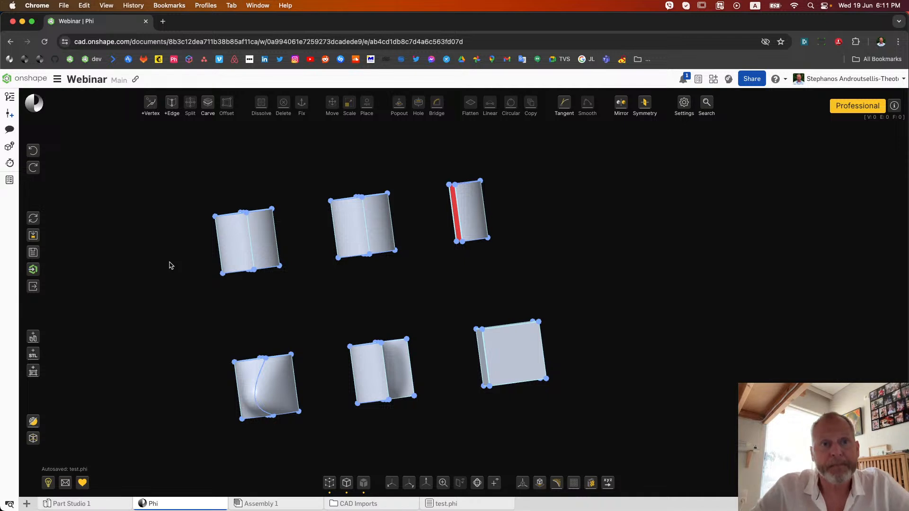
# Hide the vertices and place a copy of the whole cube diagonally beside the original, leaving a small gap between them
pyautogui.click(329, 482)
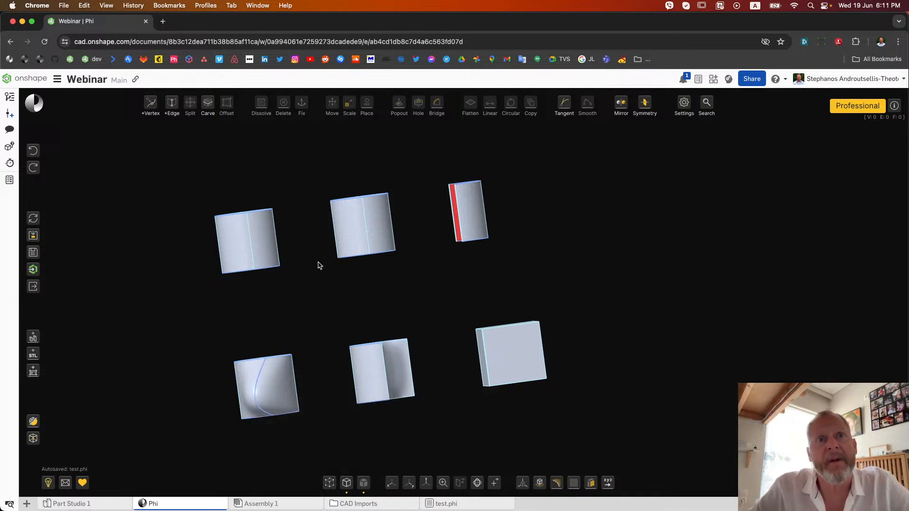
pyautogui.moveTo(471, 286); pyautogui.dragTo(446, 299, button='right')
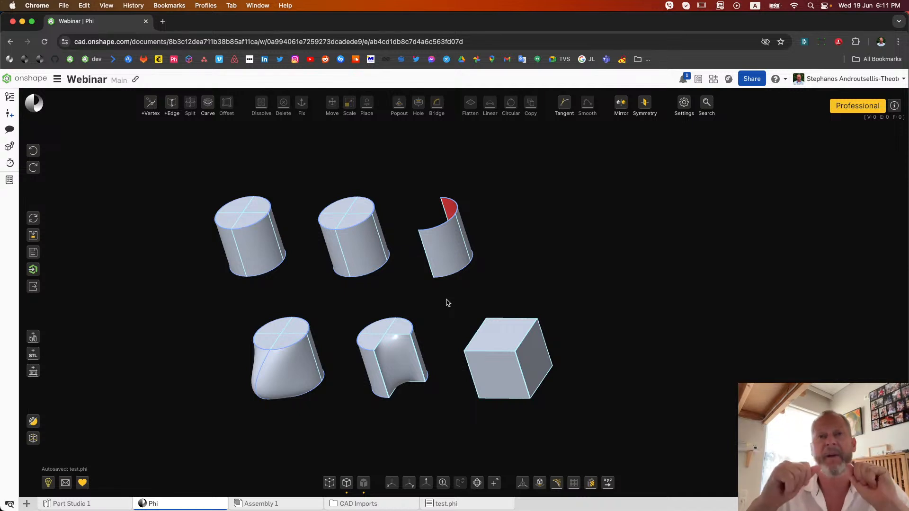
pyautogui.doubleClick(508, 342)
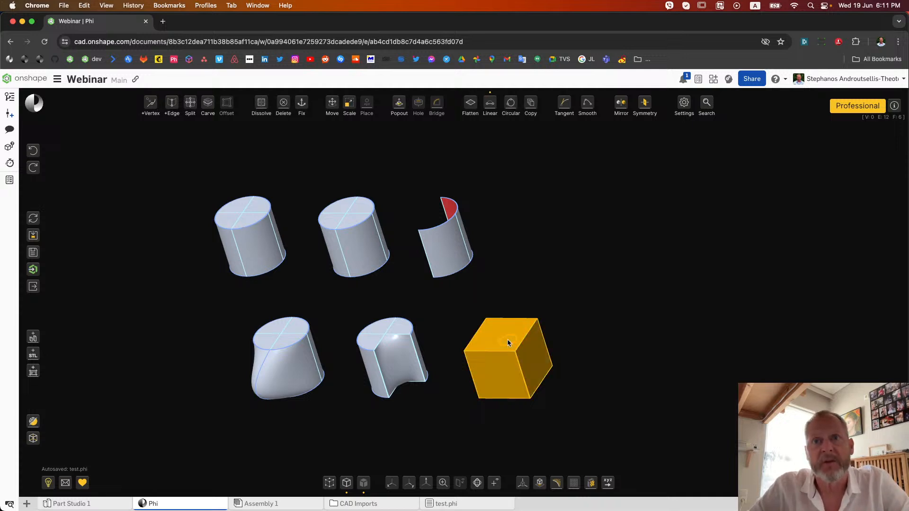
pyautogui.press('m')
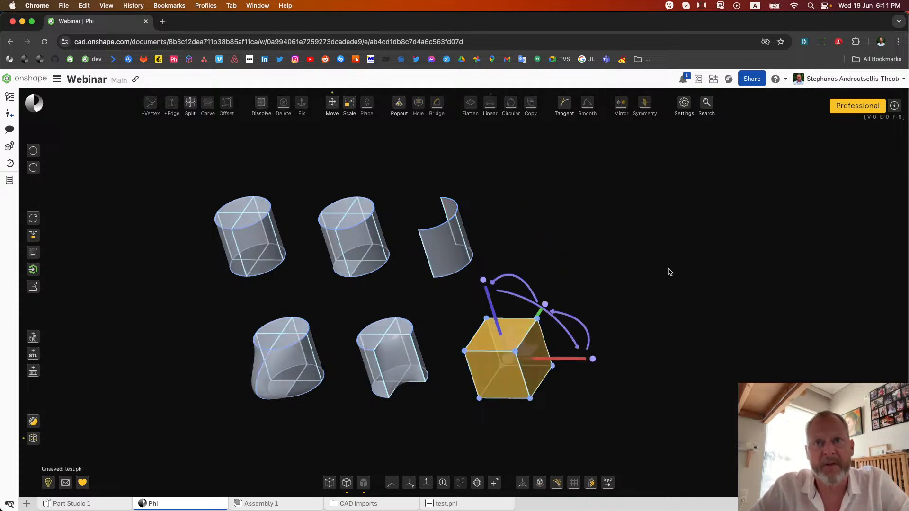
pyautogui.moveTo(561, 377); pyautogui.dragTo(570, 417, button='right')
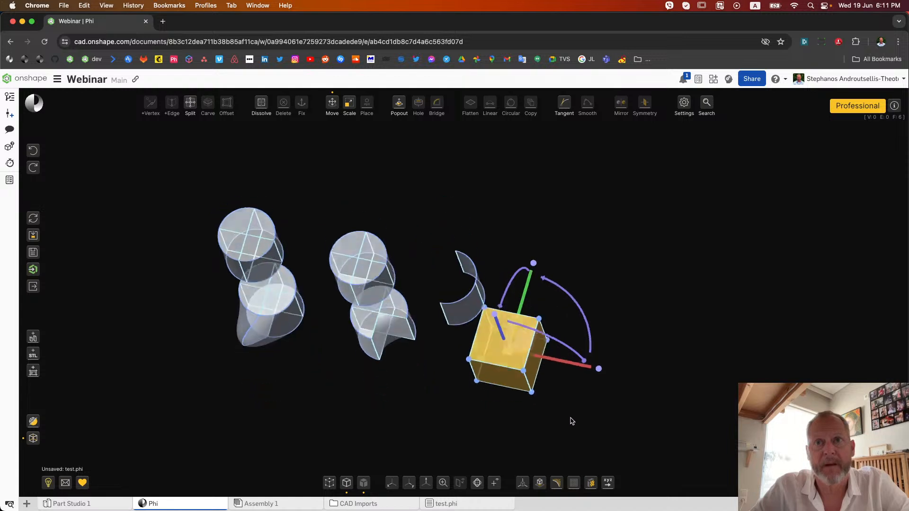
pyautogui.moveTo(522, 335); pyautogui.dragTo(601, 291)
pyautogui.moveTo(580, 376); pyautogui.dragTo(393, 452, button='right')
pyautogui.click(331, 485)
pyautogui.click(331, 485)
pyautogui.moveTo(581, 409); pyautogui.dragTo(573, 421, button='right')
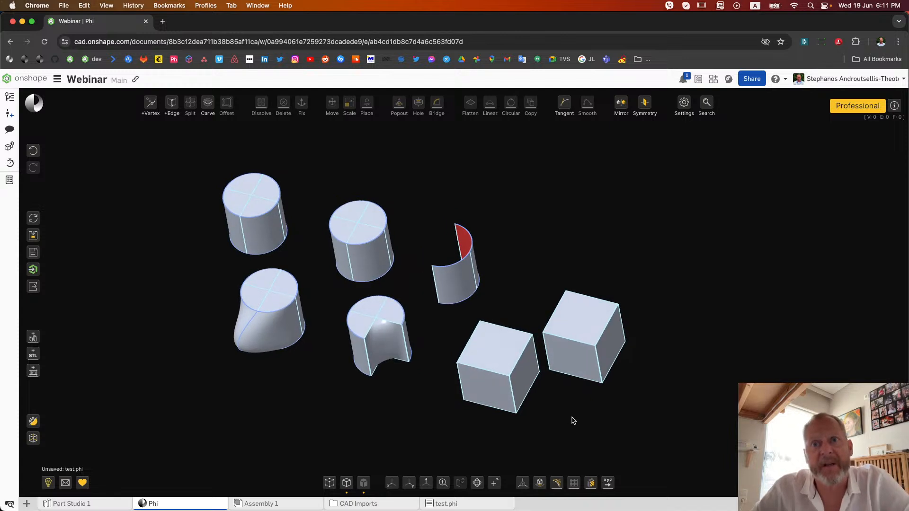
# Stitch the two cubes together along their facing vertical edges, picking the copy's edge first so that it stays fixed
pyautogui.click(545, 353)
pyautogui.click(536, 355)
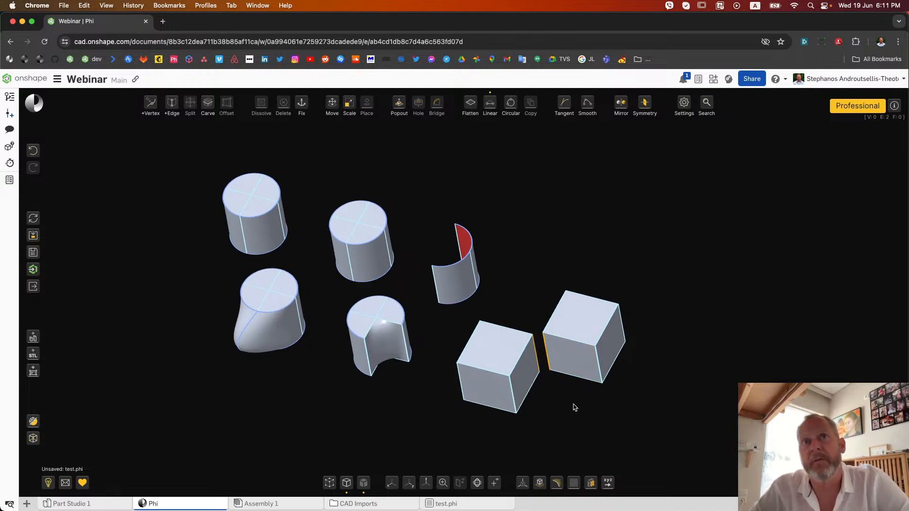
pyautogui.moveTo(438, 108)
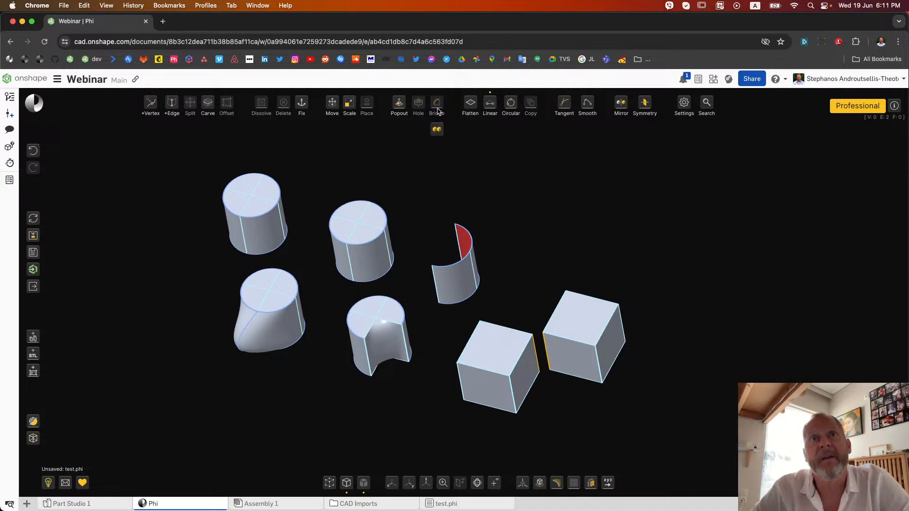
pyautogui.click(438, 133)
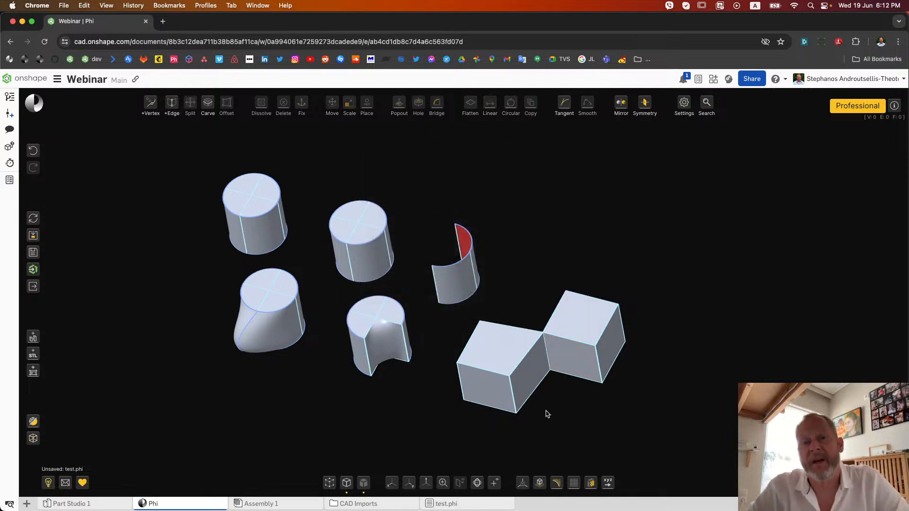
# Deform the edge shared by the two stitched cubes into a curve bulging away from the original cube
pyautogui.scroll(5, 556, 388)
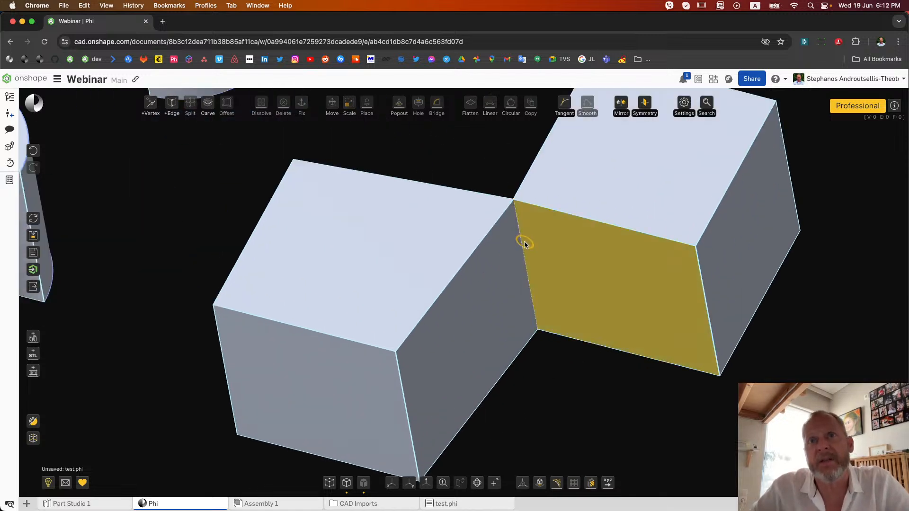
pyautogui.scroll(-4, 542, 270)
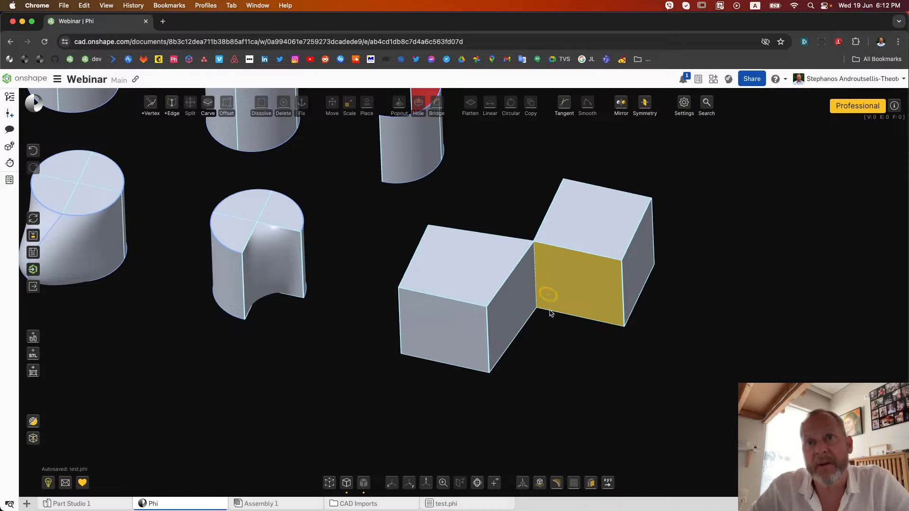
pyautogui.moveTo(556, 349)
pyautogui.mouseDown(button='right')
pyautogui.moveTo(564, 354)
pyautogui.moveTo(548, 354)
pyautogui.mouseUp(button='right')
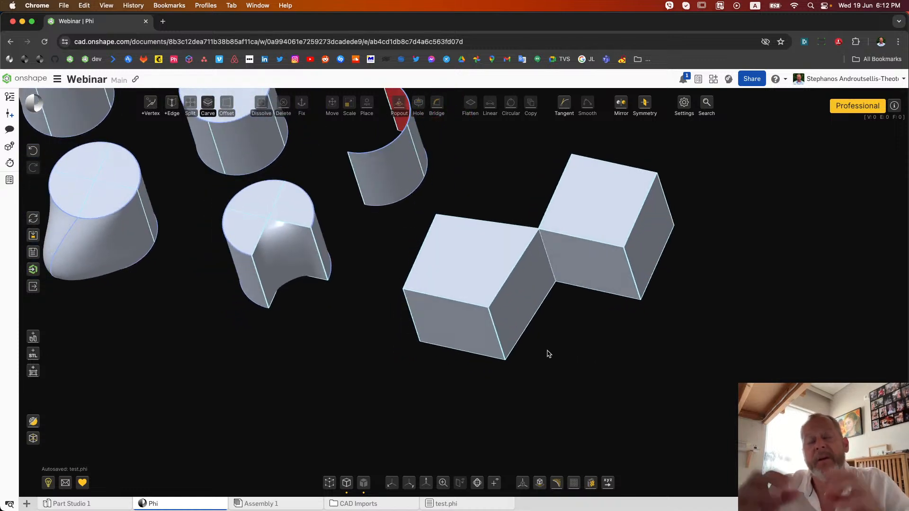
pyautogui.moveTo(548, 355); pyautogui.dragTo(561, 356, button='right')
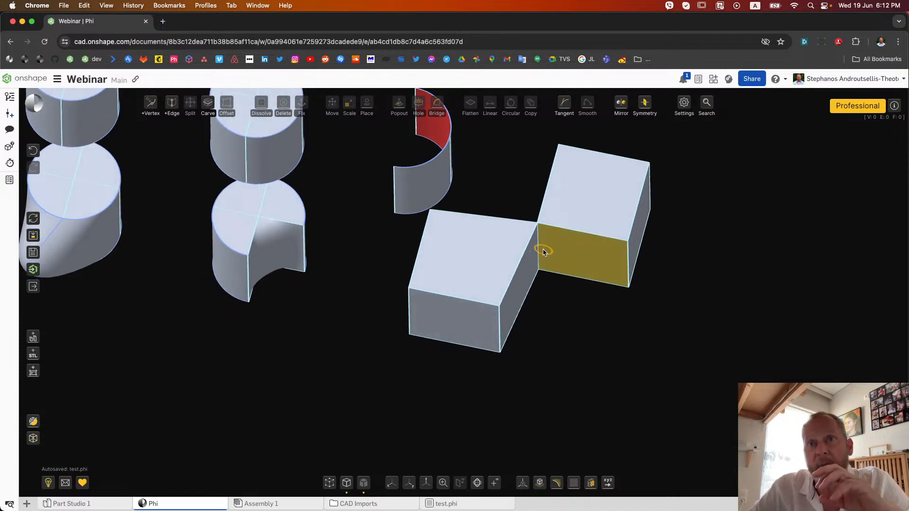
pyautogui.moveTo(539, 250); pyautogui.dragTo(550, 267)
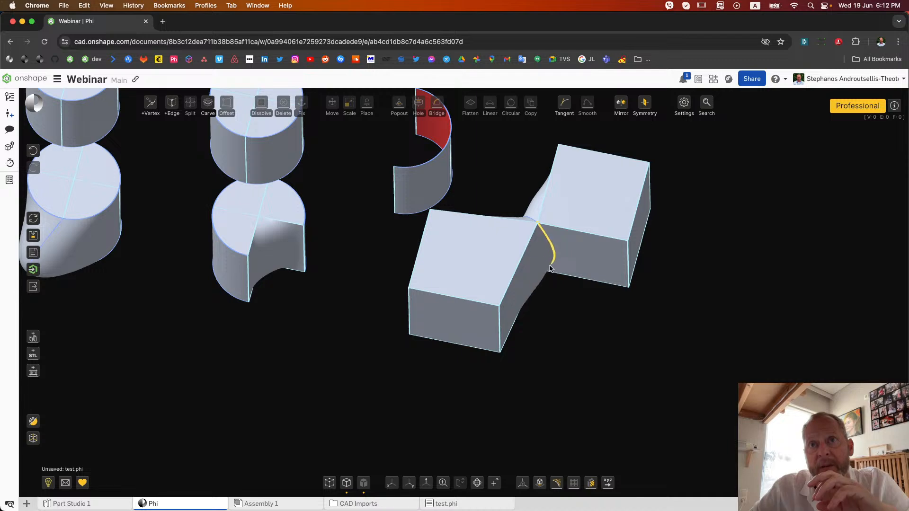
# Examine the inside of the stitched cubes around the shared edge by cutting through them with a section plane, and exit section view
pyautogui.moveTo(569, 305)
pyautogui.mouseDown(button='right')
pyautogui.moveTo(560, 320)
pyautogui.moveTo(538, 280)
pyautogui.moveTo(565, 308)
pyautogui.mouseUp(button='right')
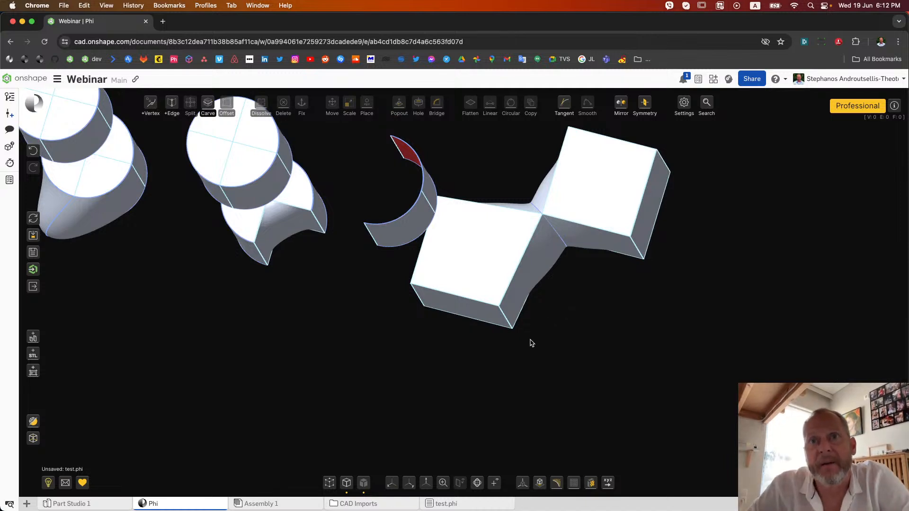
pyautogui.scroll(-5, 530, 340)
pyautogui.moveTo(530, 340); pyautogui.dragTo(403, 356, button='right')
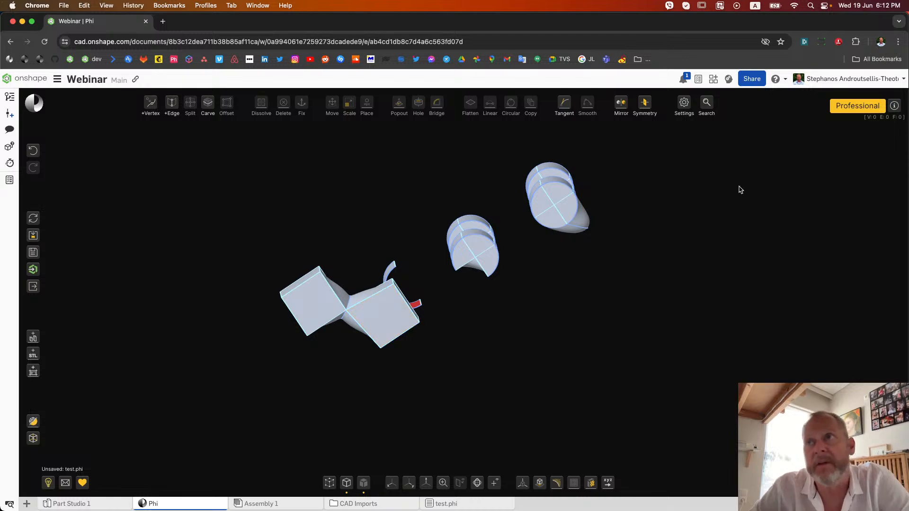
pyautogui.click(591, 483)
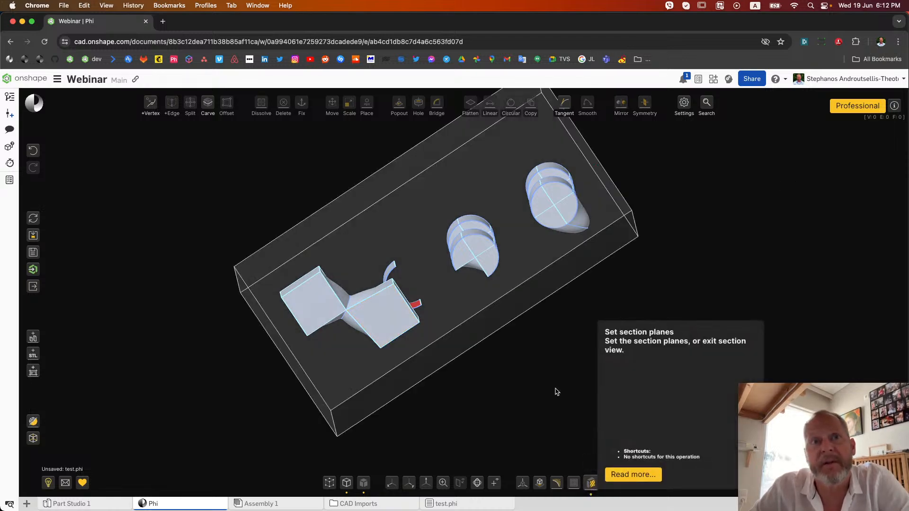
pyautogui.moveTo(510, 400); pyautogui.dragTo(510, 375, button='right')
pyautogui.moveTo(416, 171); pyautogui.dragTo(411, 218)
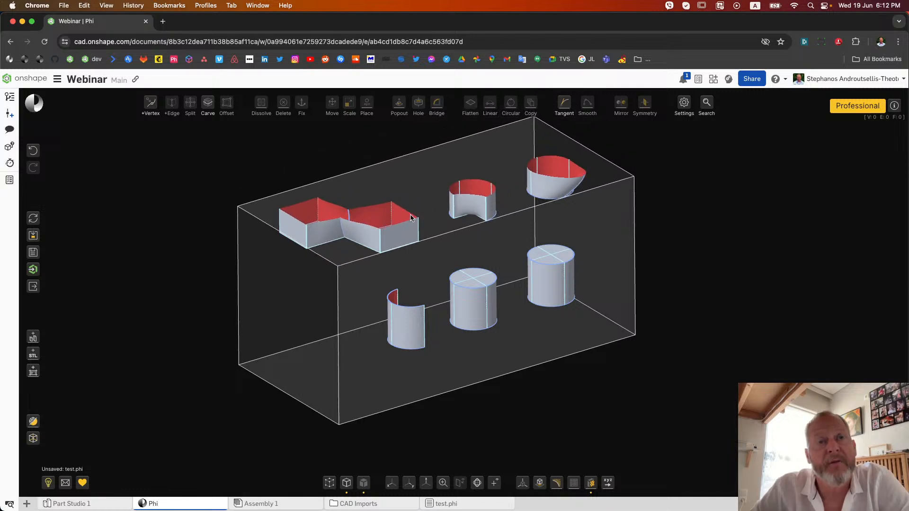
pyautogui.moveTo(231, 157); pyautogui.dragTo(216, 195, button='right')
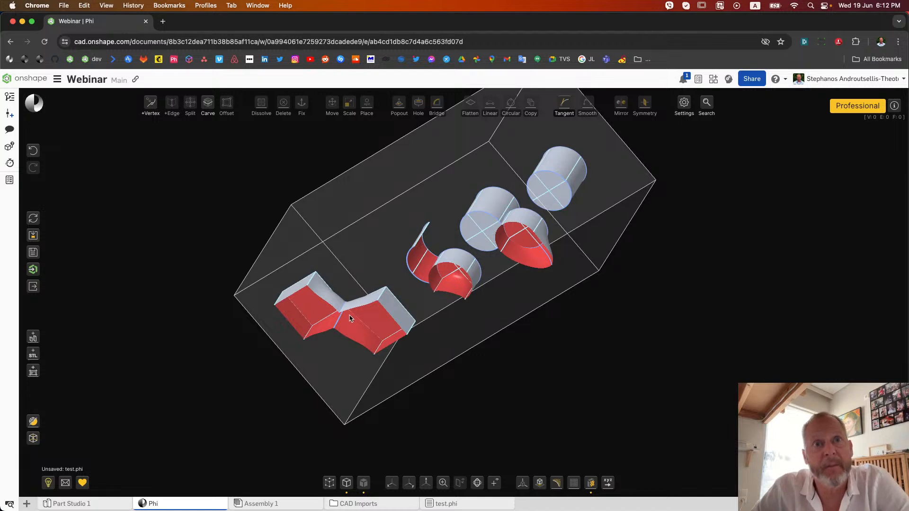
pyautogui.click(589, 484)
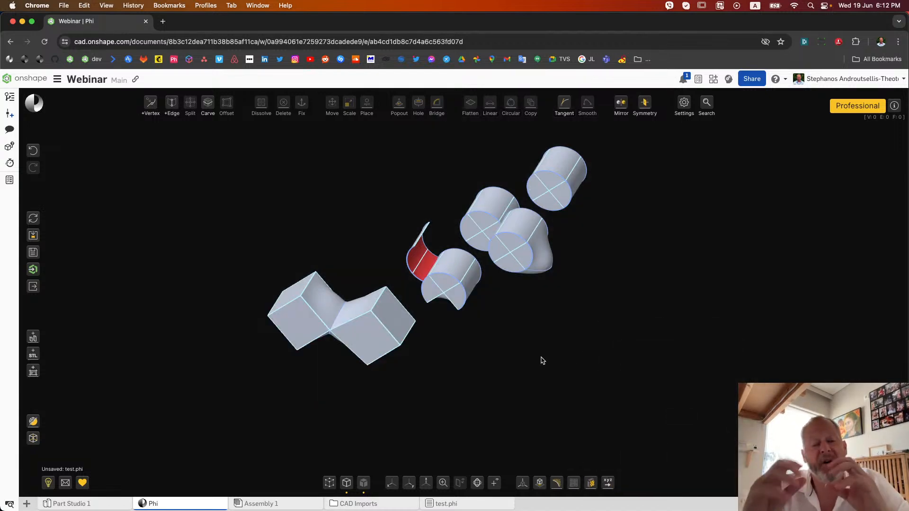
pyautogui.scroll(-5, 551, 361)
pyautogui.moveTo(558, 358); pyautogui.dragTo(638, 372, button='right')
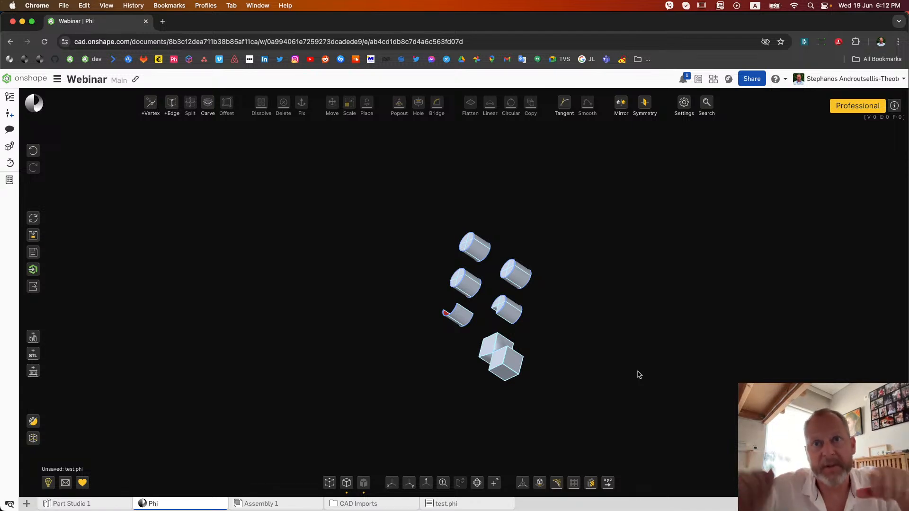
pyautogui.moveTo(638, 372); pyautogui.dragTo(712, 342, button='right')
pyautogui.scroll(5, 528, 299)
pyautogui.moveTo(548, 310); pyautogui.dragTo(559, 315, button='right')
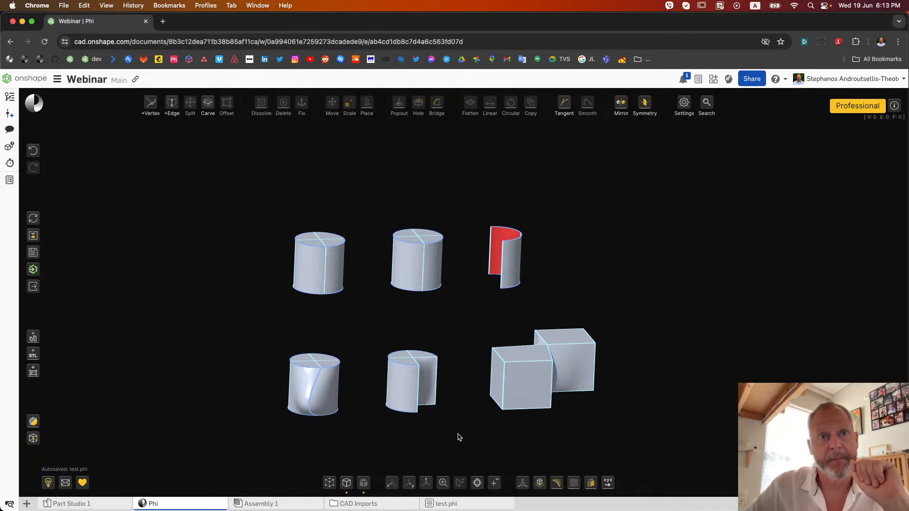
# Restart with a new default cube model in cm and give it the file name cube1
pyautogui.click(32, 218)
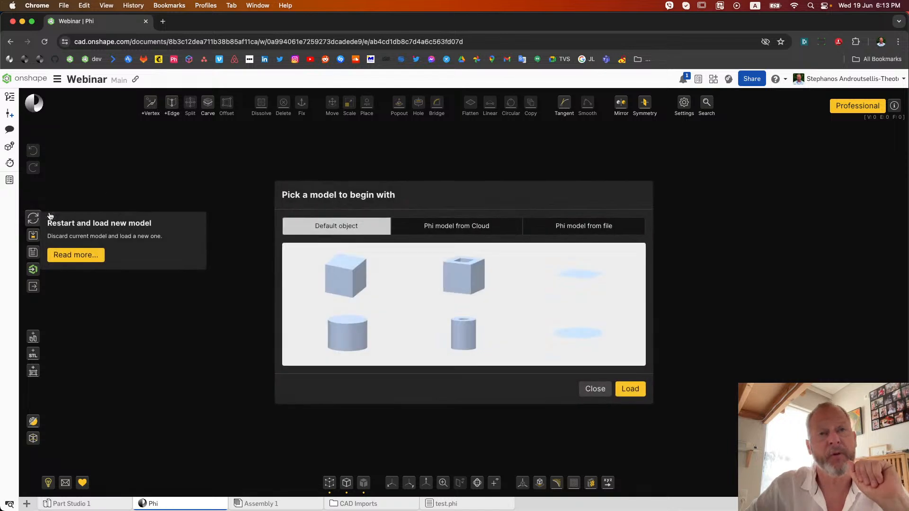
pyautogui.click(369, 299)
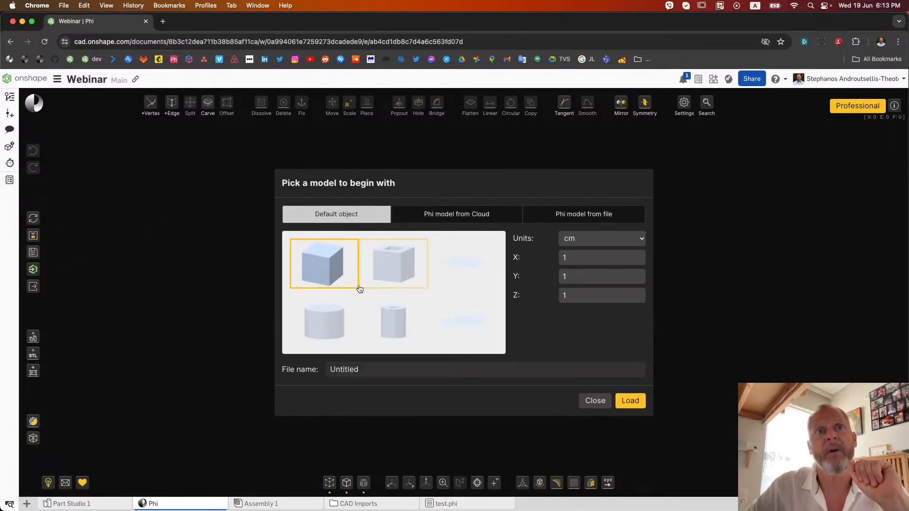
pyautogui.click(386, 369)
pyautogui.doubleClick(386, 370)
pyautogui.write('cube1')
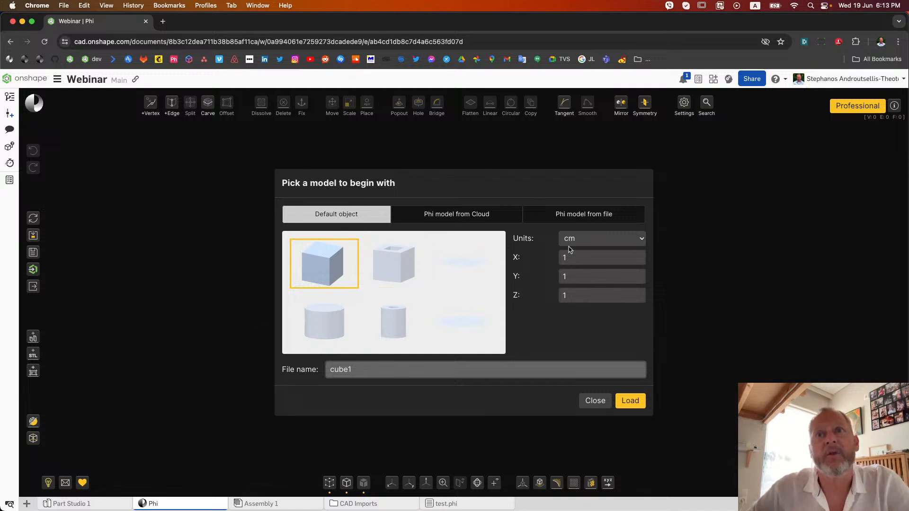
pyautogui.click(628, 402)
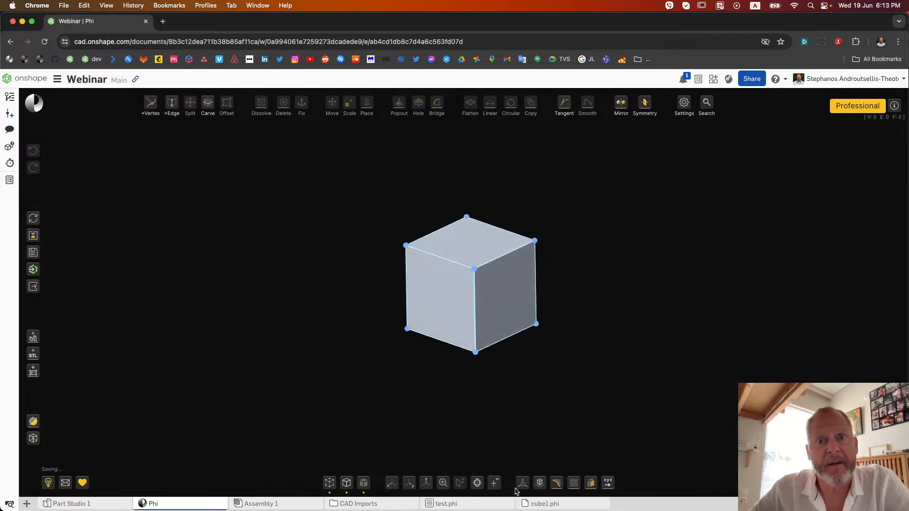
pyautogui.moveTo(557, 510)
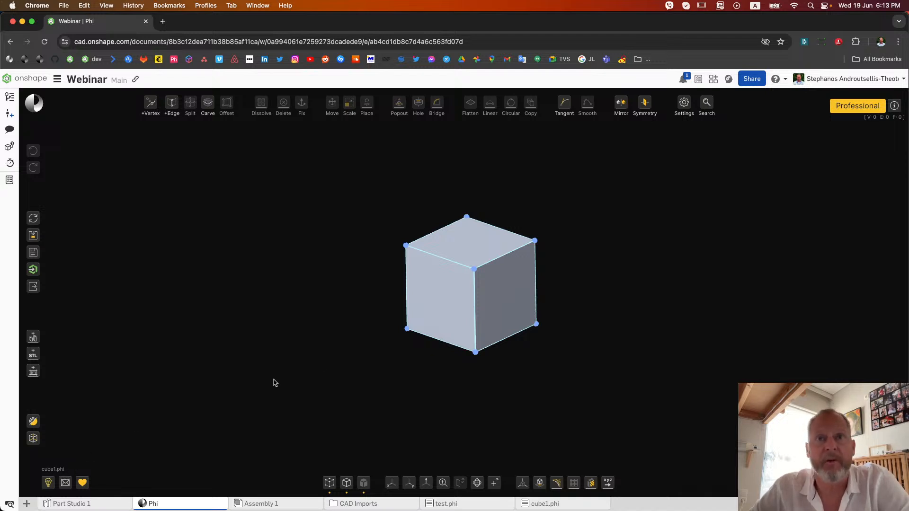
# Deform two opposite vertical edges of the cube into curves bulging outward, leaving the front vertical edge straight
pyautogui.scroll(3, 489, 270)
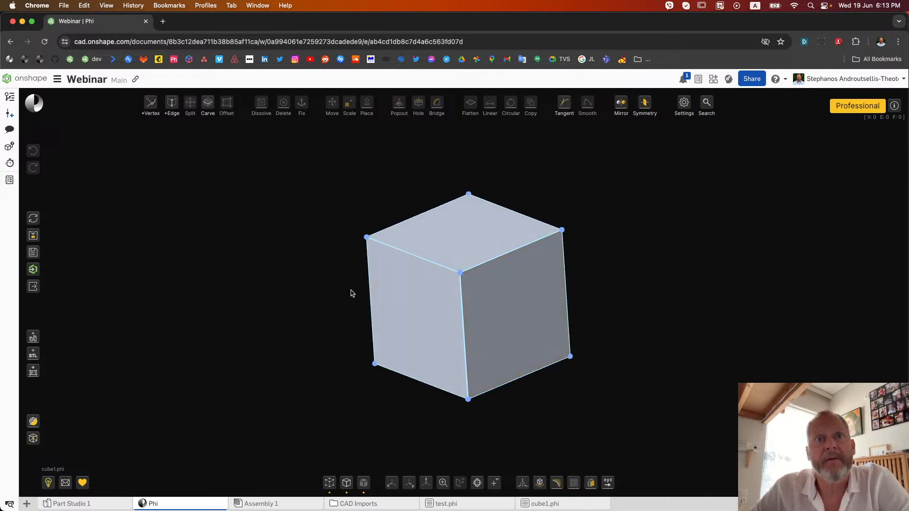
pyautogui.moveTo(370, 302); pyautogui.dragTo(315, 301)
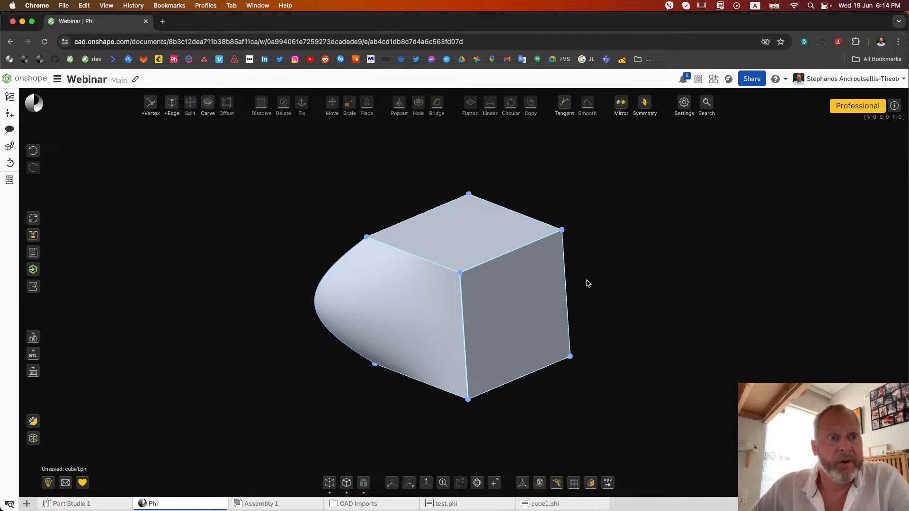
pyautogui.click(569, 299)
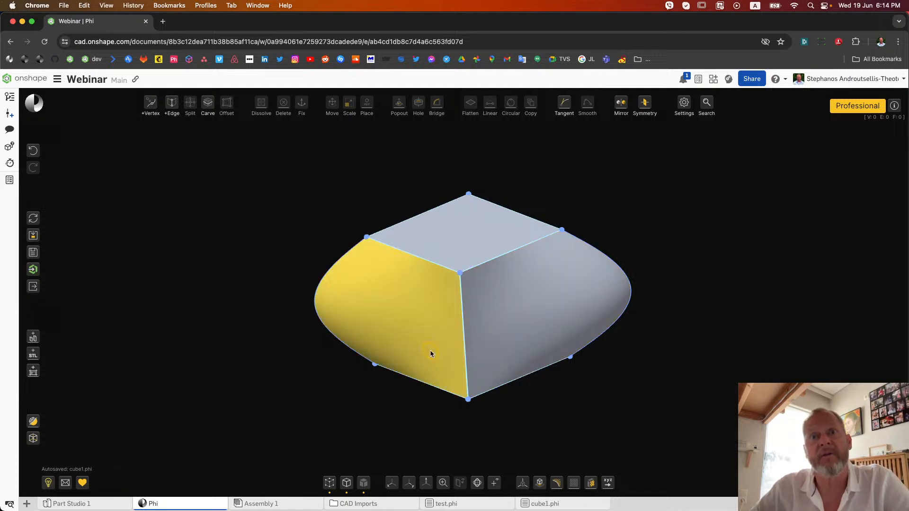
pyautogui.moveTo(559, 507)
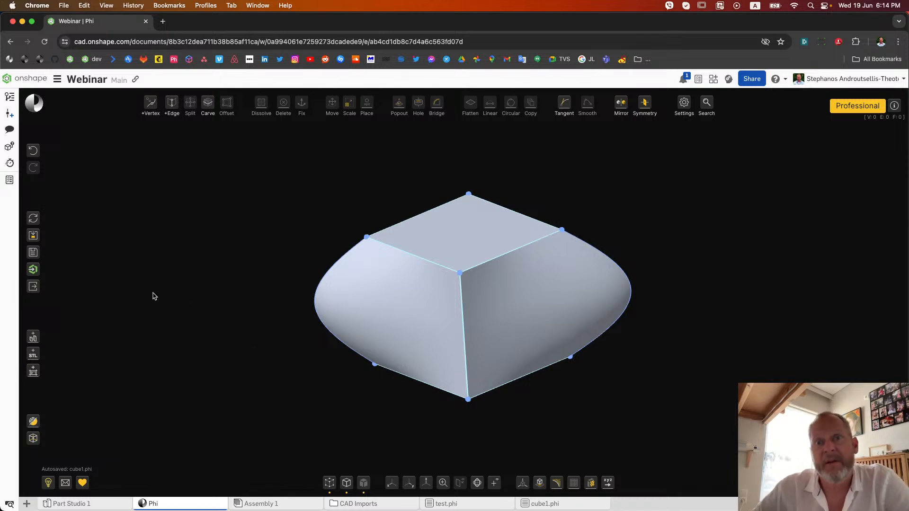
# Save a copy of the Phi model in Onshape under the model name cube2
pyautogui.click(33, 255)
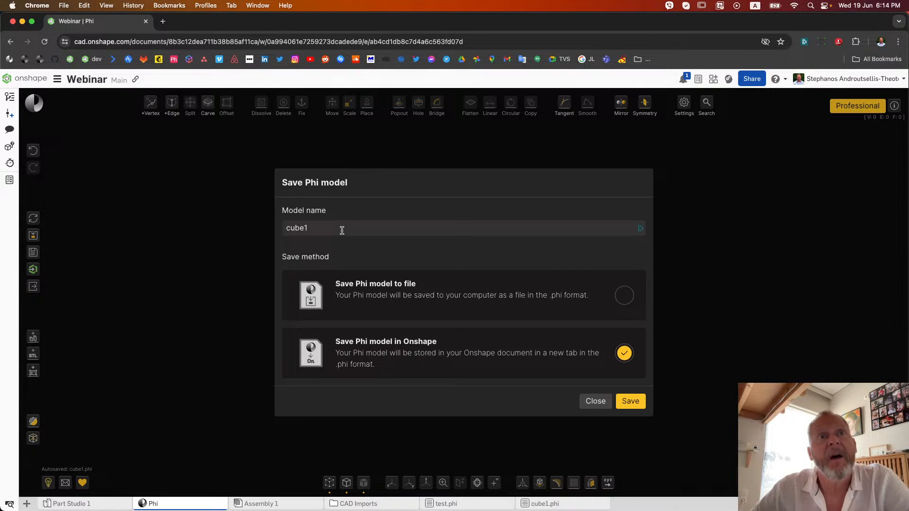
pyautogui.click(340, 230)
pyautogui.press('BackSpace')
pyautogui.write('2')
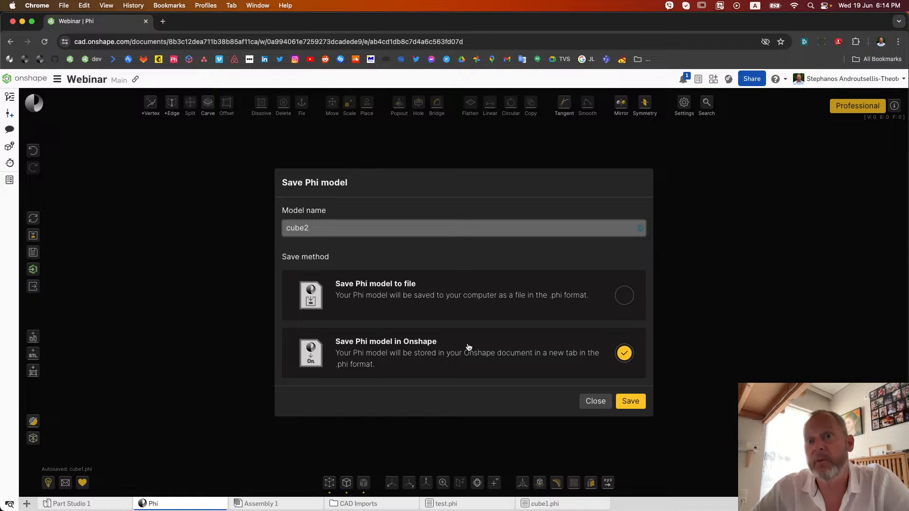
pyautogui.click(627, 296)
pyautogui.click(626, 352)
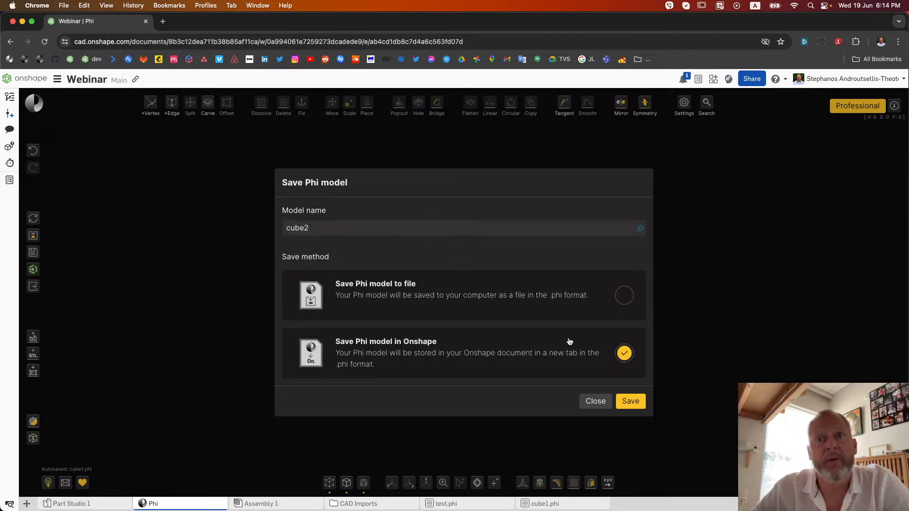
pyautogui.click(631, 402)
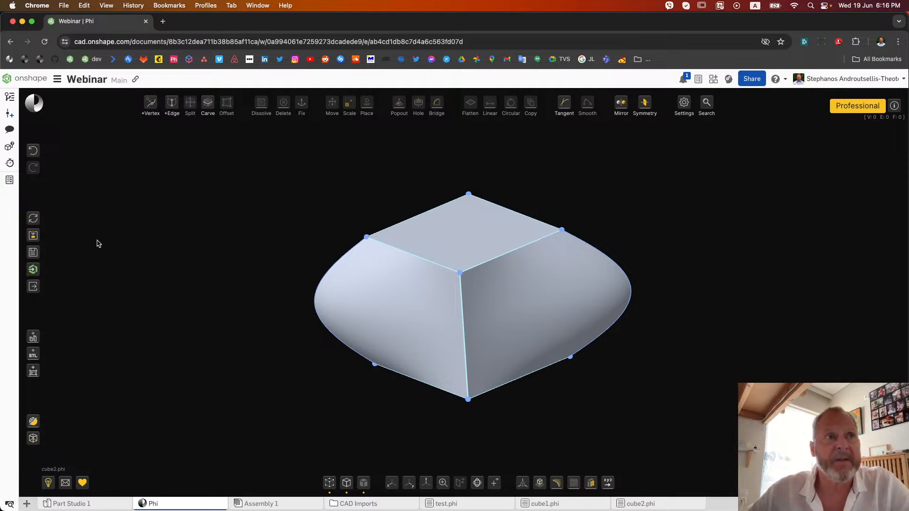
# Send the model to Onshape as a Part Studio named cube2 and open that Part Studio to inspect the part
pyautogui.click(35, 270)
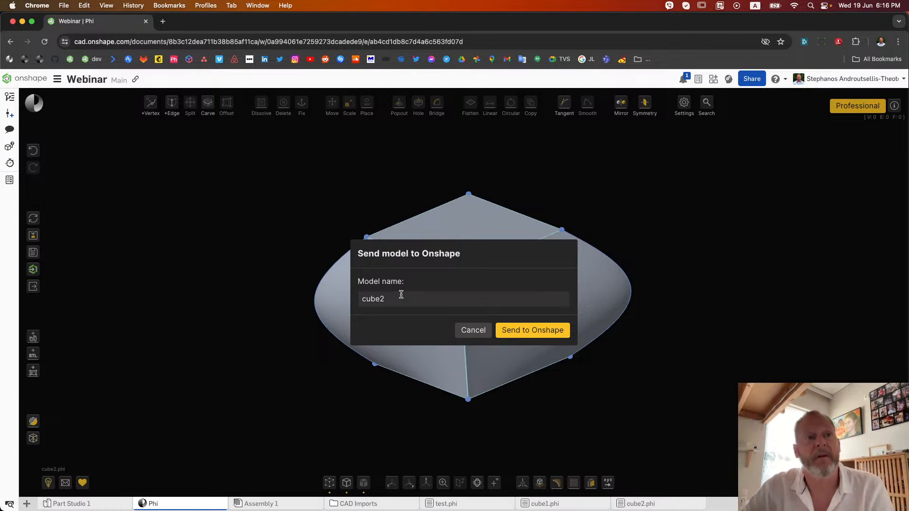
pyautogui.click(546, 331)
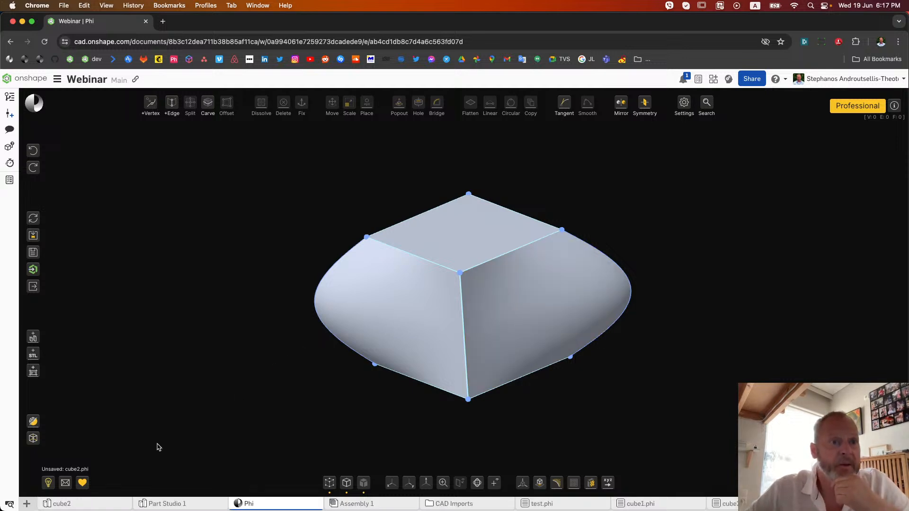
pyautogui.click(82, 505)
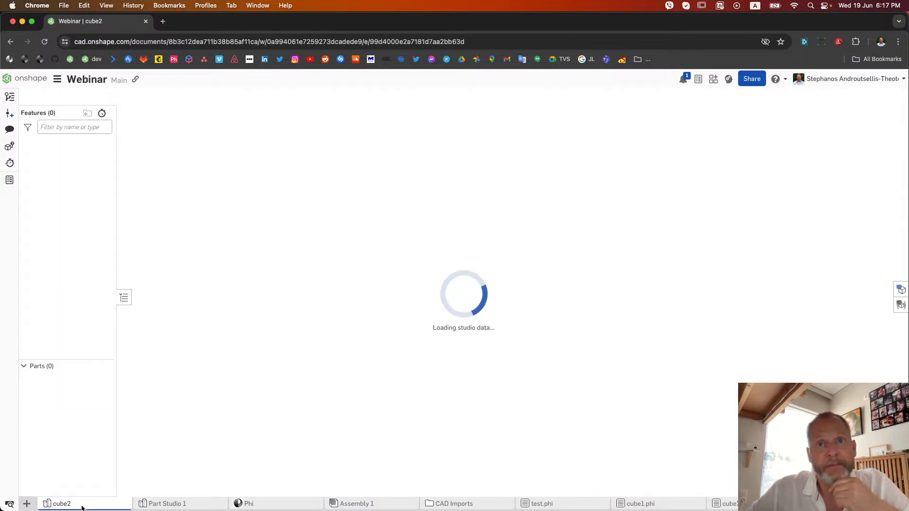
pyautogui.scroll(8, 529, 286)
pyautogui.moveTo(529, 286); pyautogui.dragTo(363, 377, button='right')
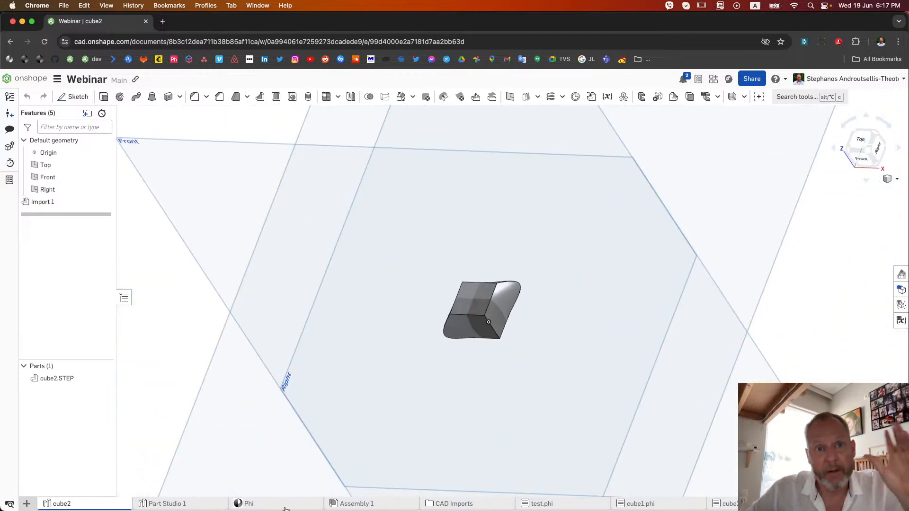
pyautogui.click(247, 504)
pyautogui.scroll(-5, 319, 389)
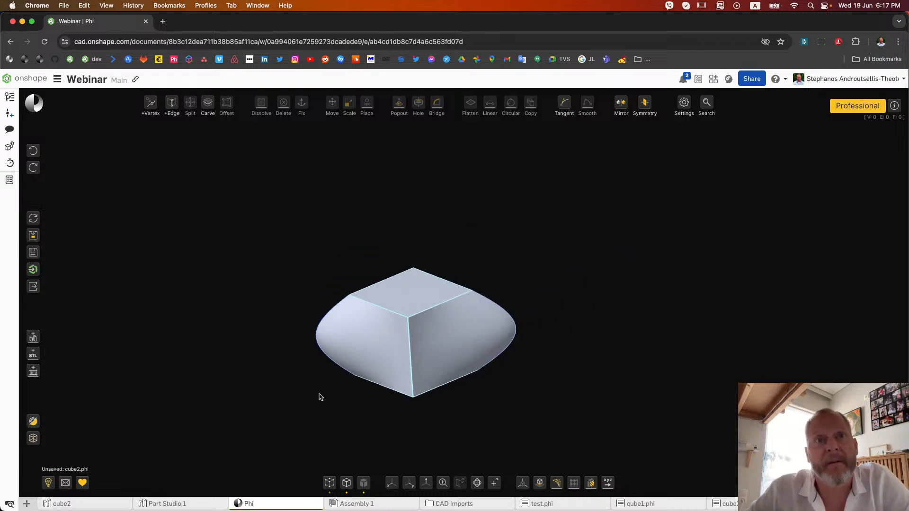
pyautogui.moveTo(321, 275); pyautogui.dragTo(469, 335)
pyautogui.press('m')
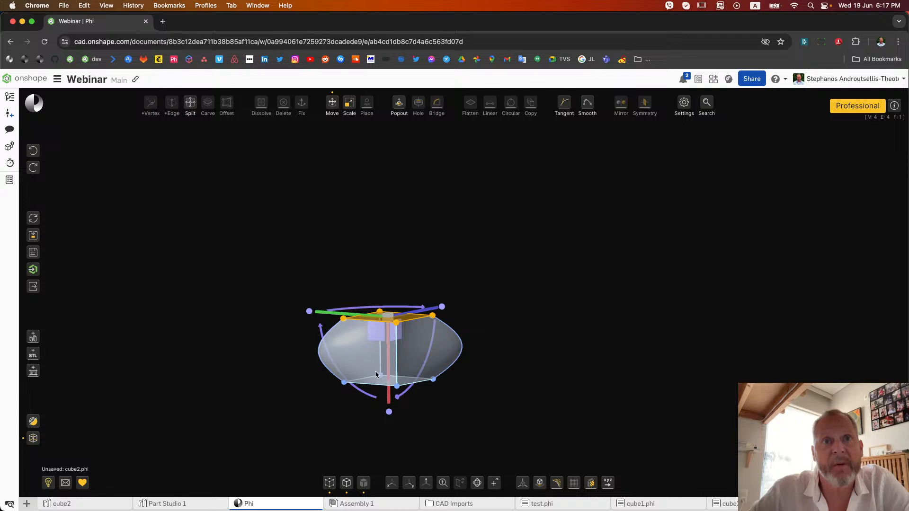
pyautogui.click(328, 387)
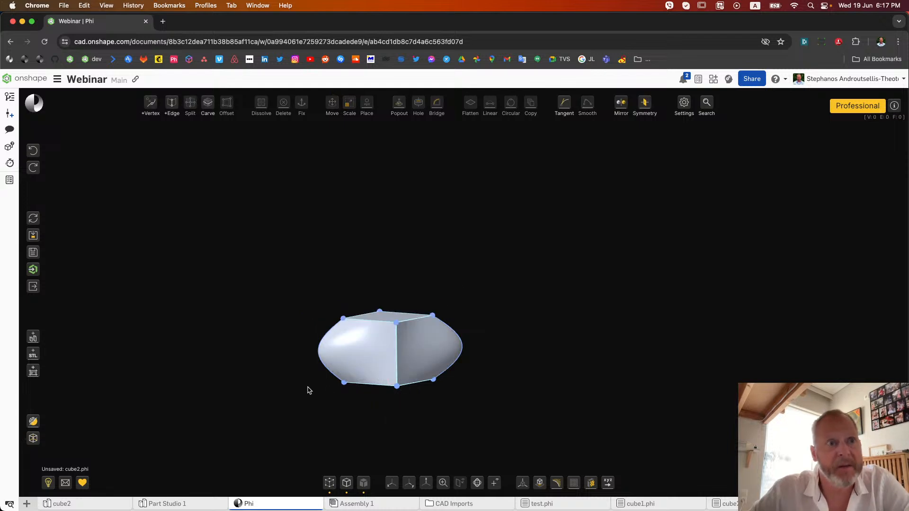
pyautogui.click(71, 504)
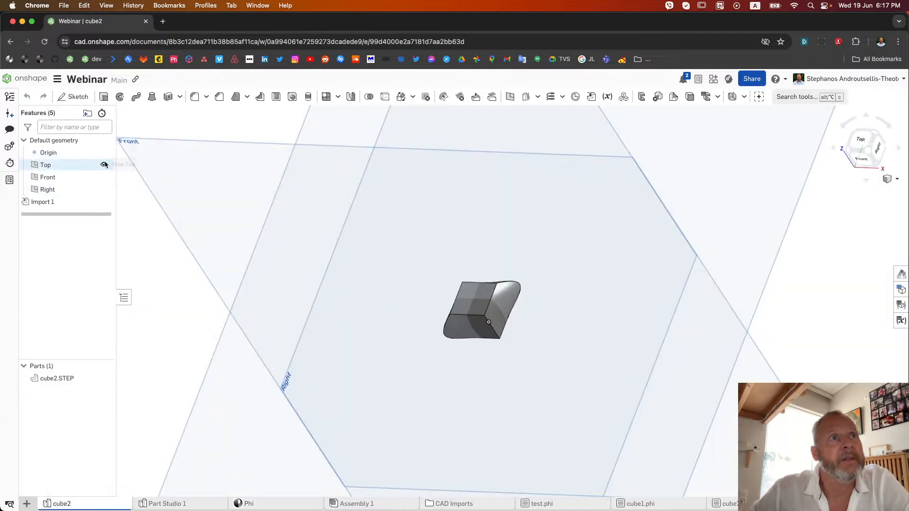
# Hide the Top, Front and Right planes in the cube2 Part Studio
pyautogui.click(104, 165)
pyautogui.click(104, 177)
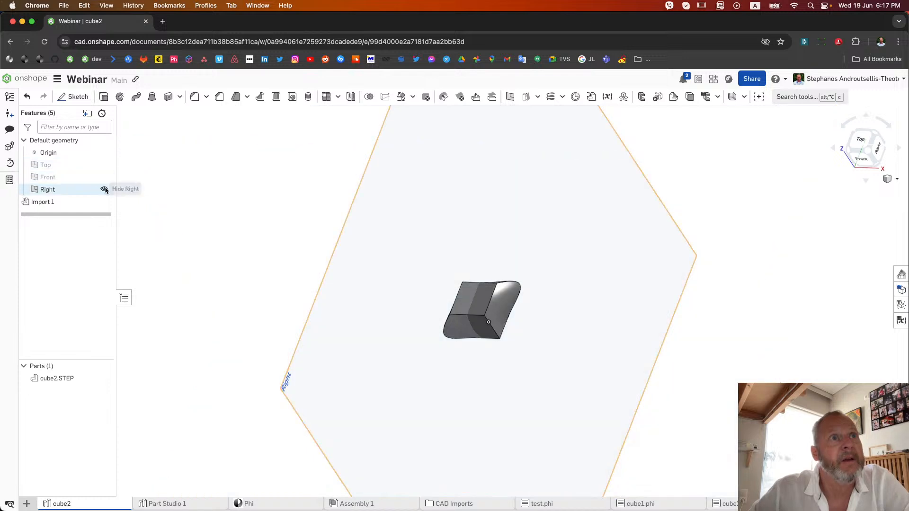
pyautogui.click(105, 190)
pyautogui.scroll(5, 484, 310)
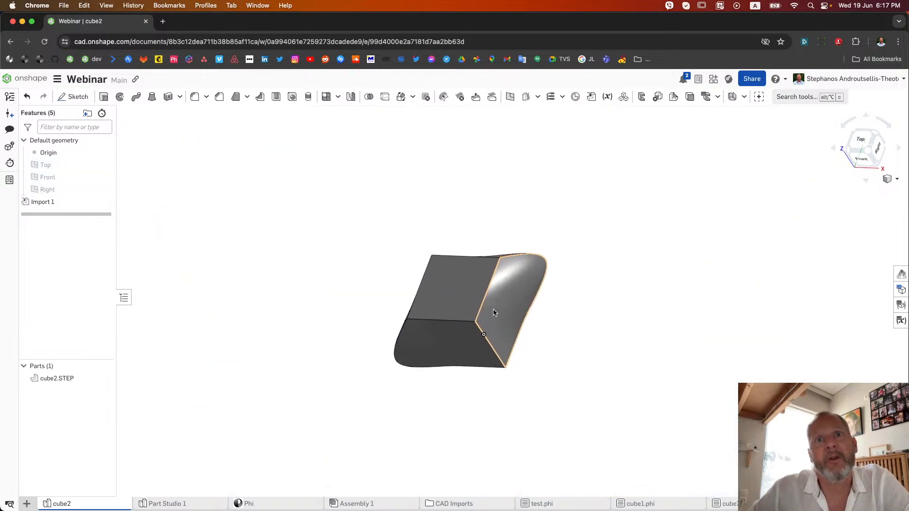
# Fillet the two opposite straight side edges of the imported cube with a 0.13 cm radius
pyautogui.click(544, 262)
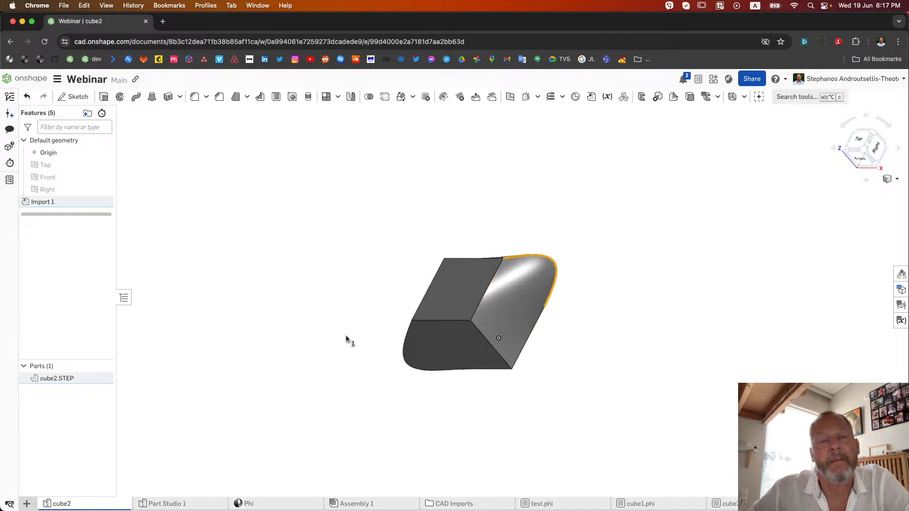
pyautogui.moveTo(349, 341); pyautogui.dragTo(372, 350, button='right')
pyautogui.click(551, 370)
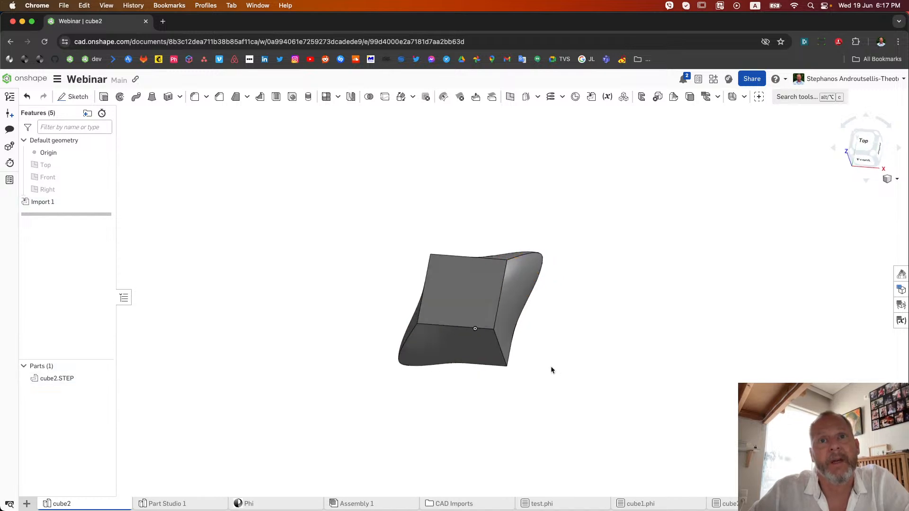
pyautogui.click(500, 346)
pyautogui.moveTo(363, 300); pyautogui.dragTo(387, 311, button='right')
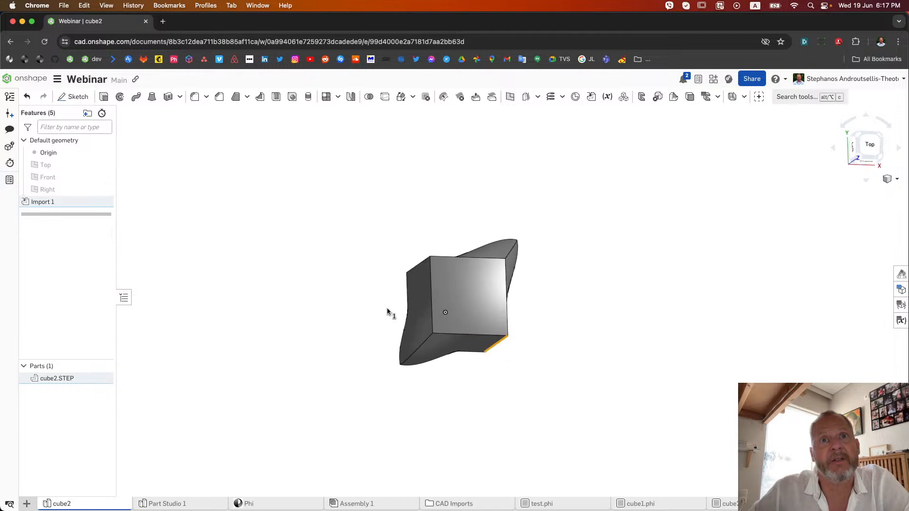
pyautogui.click(428, 263)
pyautogui.click(207, 97)
pyautogui.click(198, 102)
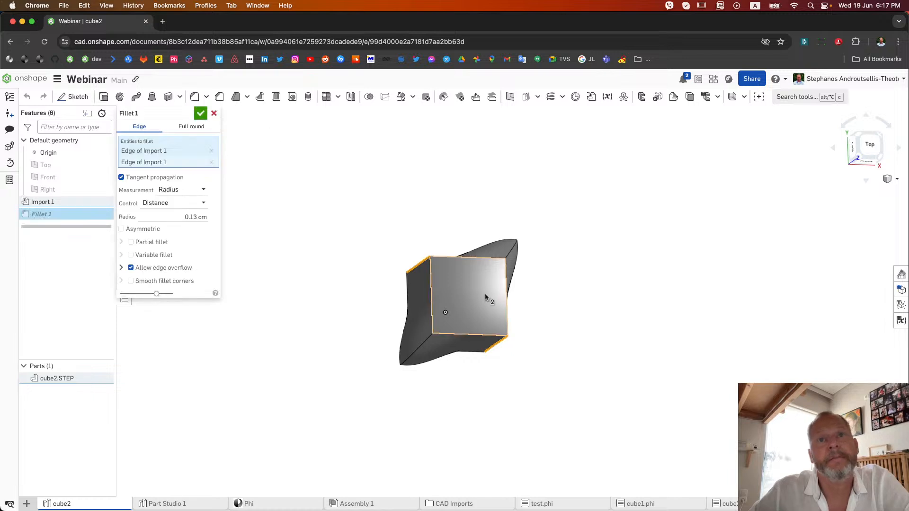
pyautogui.scroll(6, 439, 285)
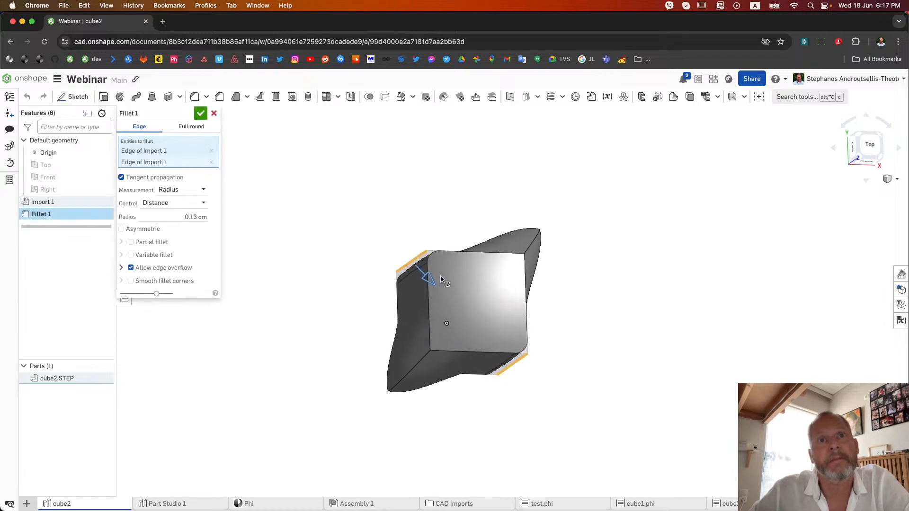
pyautogui.click(201, 114)
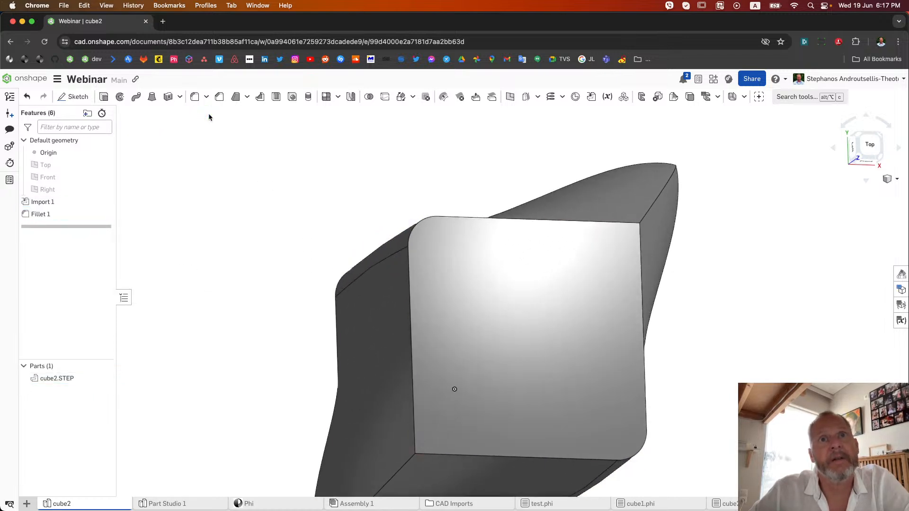
pyautogui.moveTo(360, 297); pyautogui.dragTo(271, 341, button='right')
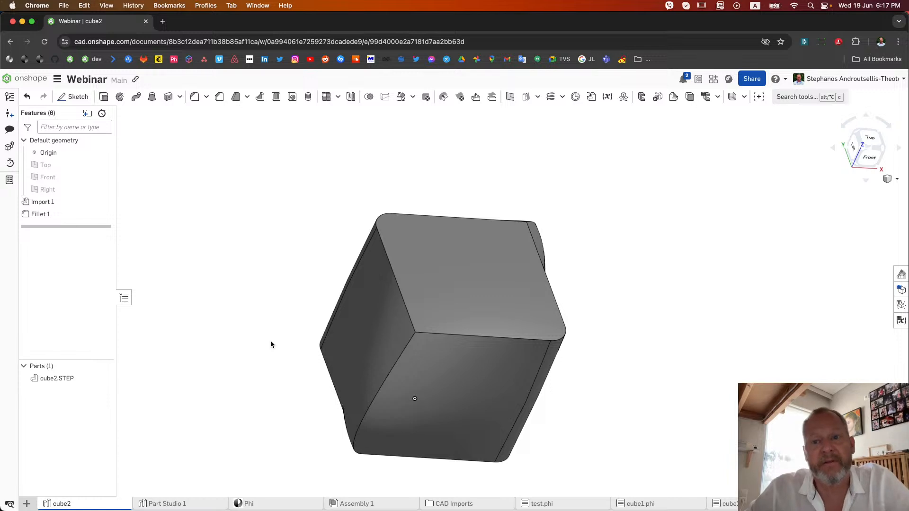
# Switch back to the Phi model and move its four top vertices straight up to stretch the cube into a tall shape
pyautogui.click(299, 504)
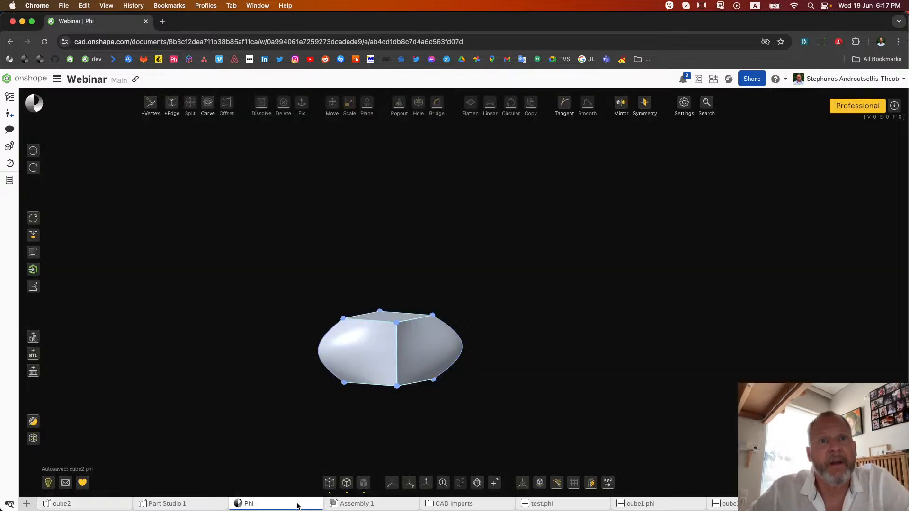
pyautogui.moveTo(334, 284); pyautogui.dragTo(469, 325)
pyautogui.press('m')
pyautogui.moveTo(389, 363); pyautogui.dragTo(389, 230)
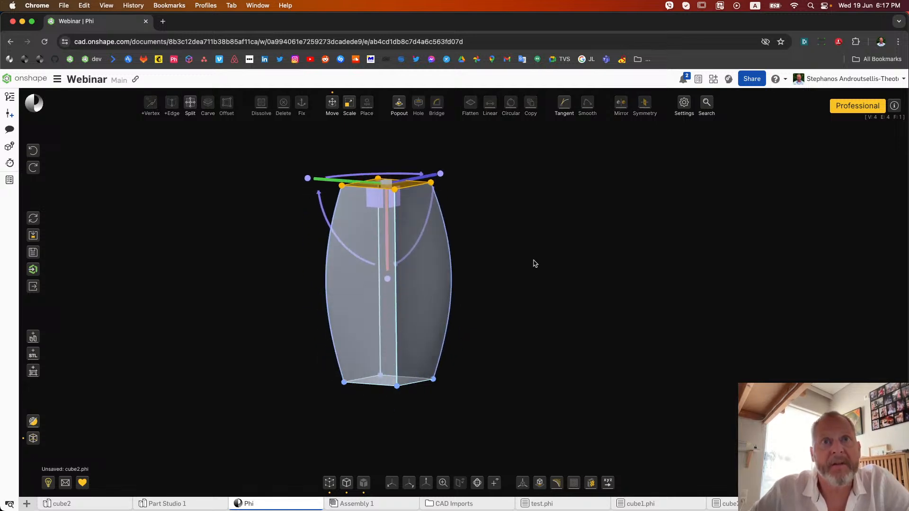
pyautogui.click(533, 260)
pyautogui.moveTo(533, 260); pyautogui.dragTo(482, 301, button='right')
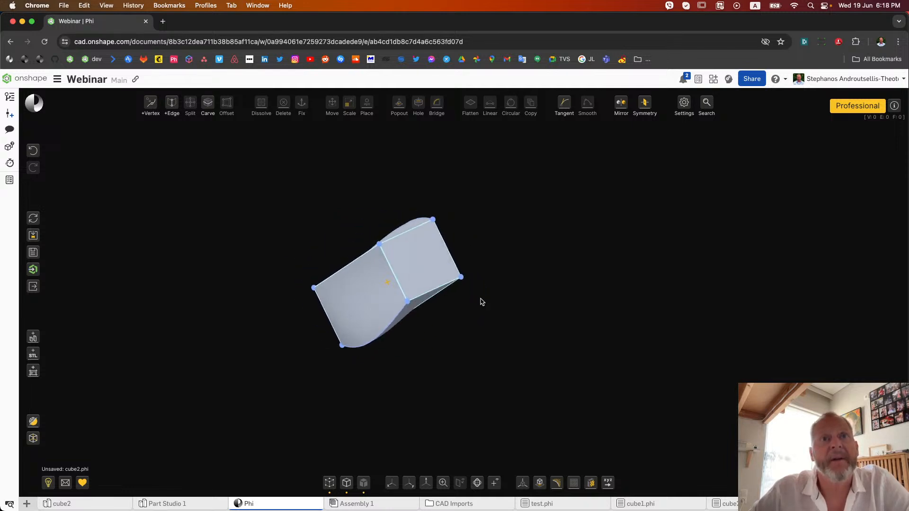
# Send the stretched model to Onshape as cube2 and check the updated filleted part in the cube2 Part Studio
pyautogui.click(33, 269)
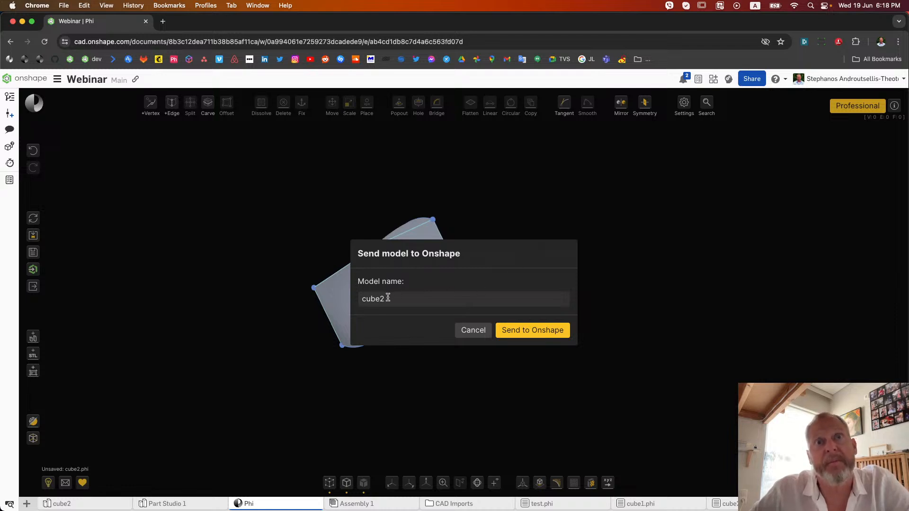
pyautogui.click(545, 334)
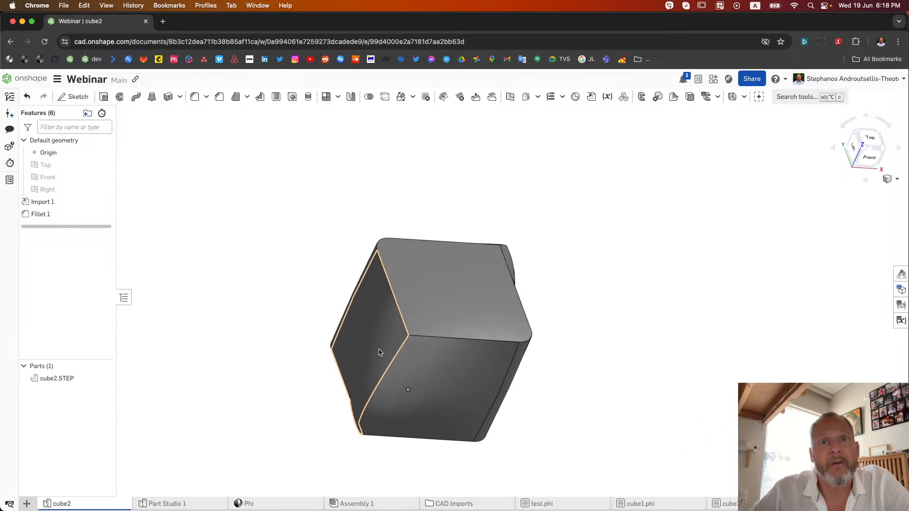
pyautogui.moveTo(379, 353); pyautogui.dragTo(342, 339, button='right')
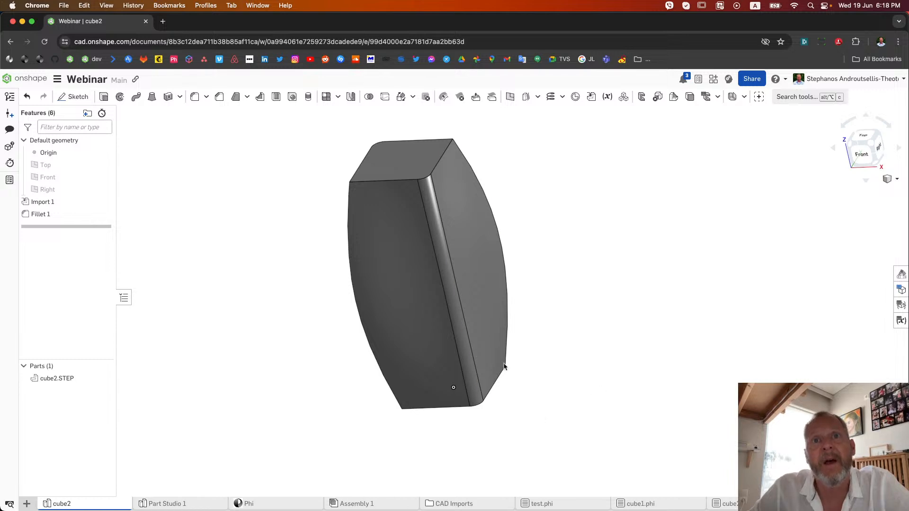
pyautogui.click(463, 335)
pyautogui.moveTo(592, 329); pyautogui.dragTo(672, 341, button='right')
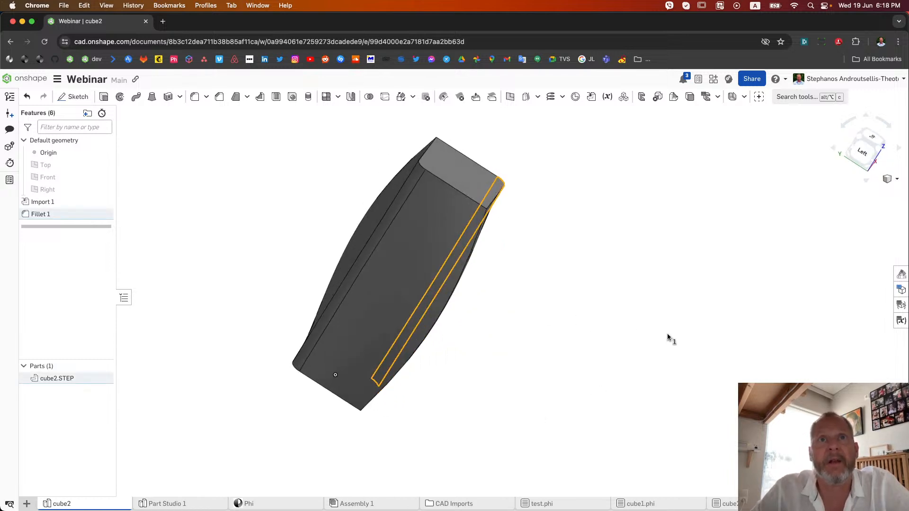
pyautogui.click(414, 181)
pyautogui.moveTo(583, 295); pyautogui.dragTo(493, 323, button='right')
pyautogui.click(535, 297)
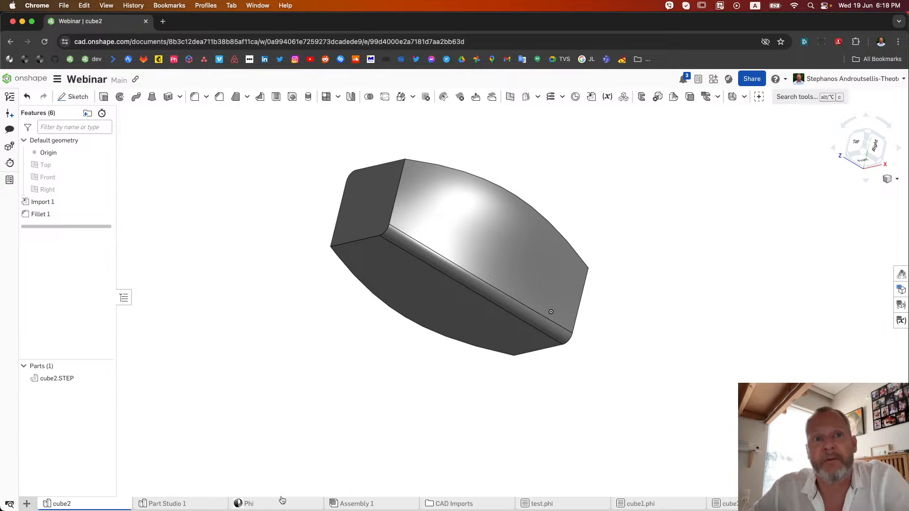
# Return to the Phi model and export it as a STEP file named cube2
pyautogui.moveTo(282, 500)
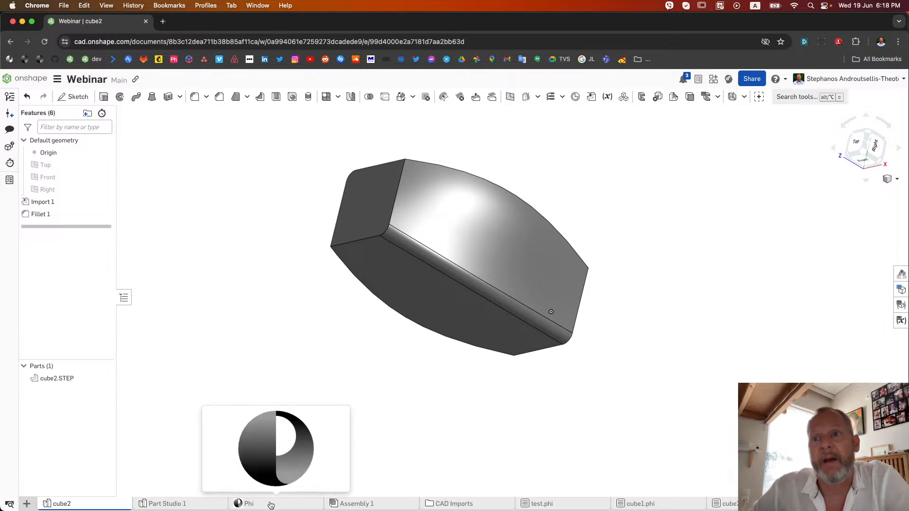
pyautogui.click(271, 505)
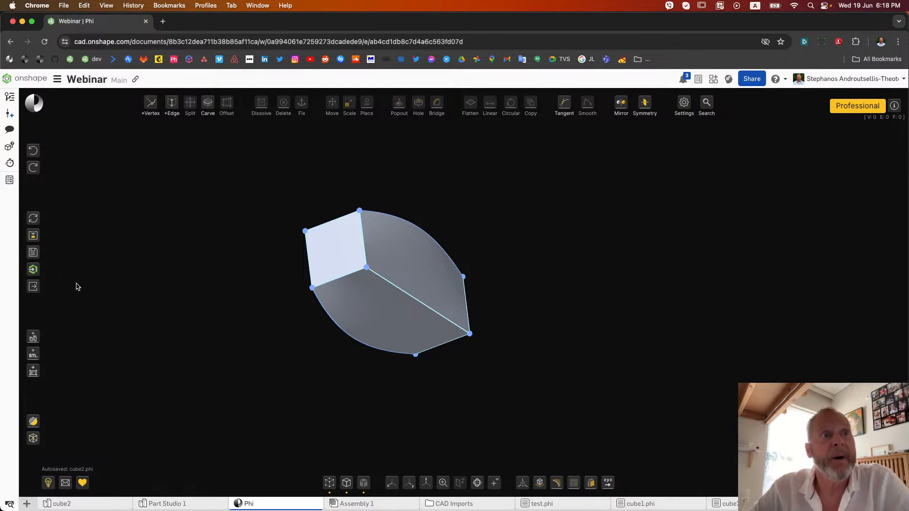
pyautogui.click(34, 287)
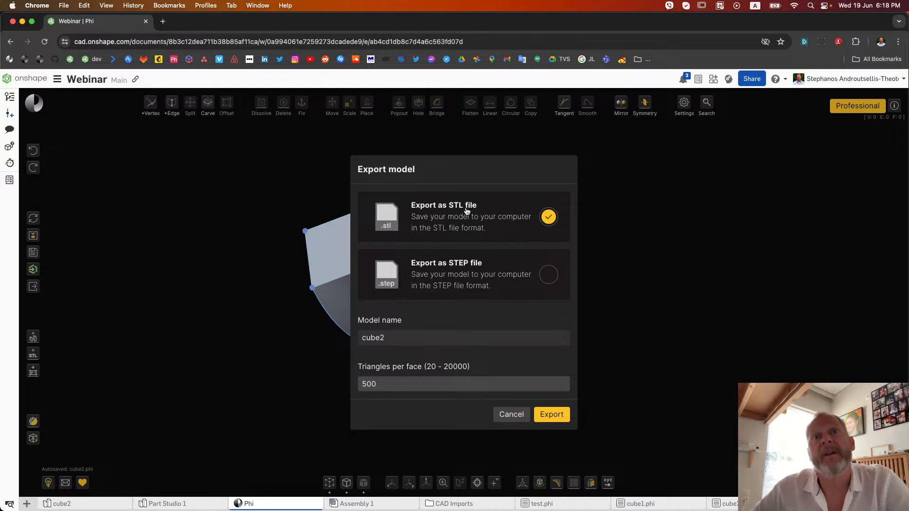
pyautogui.click(549, 279)
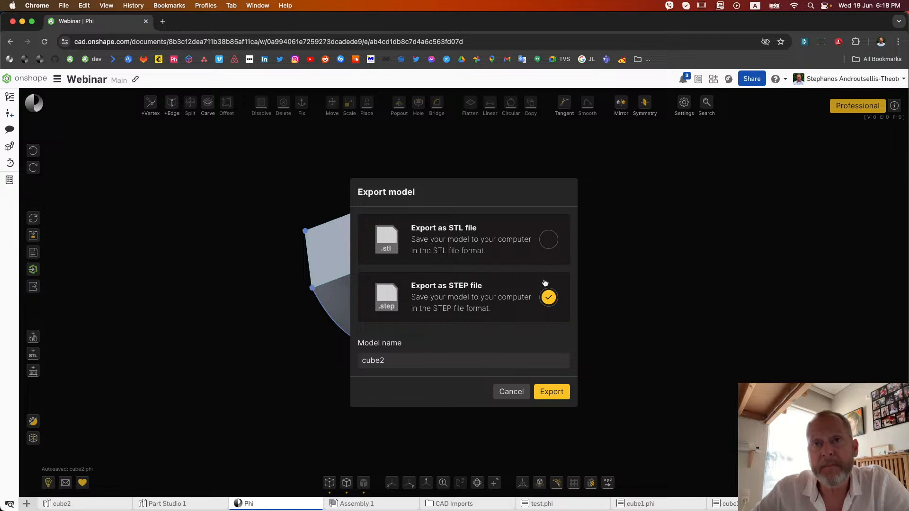
pyautogui.click(395, 363)
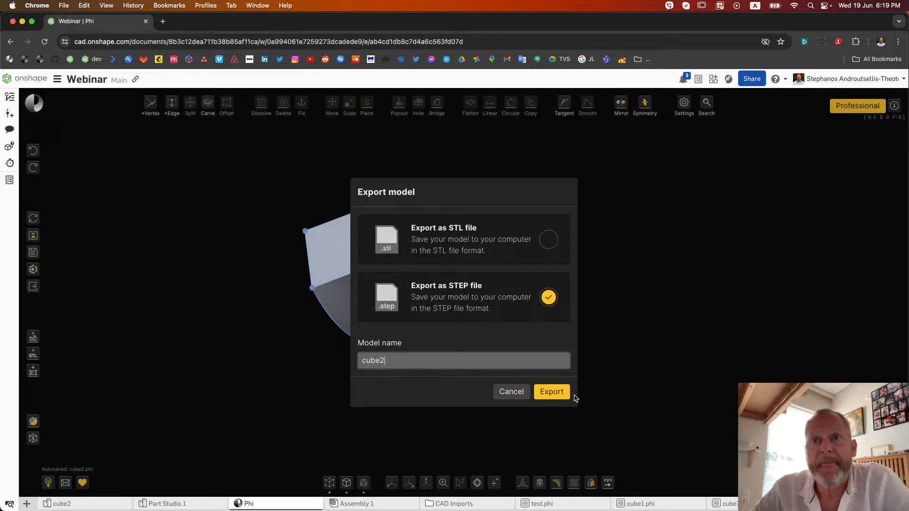
pyautogui.click(560, 394)
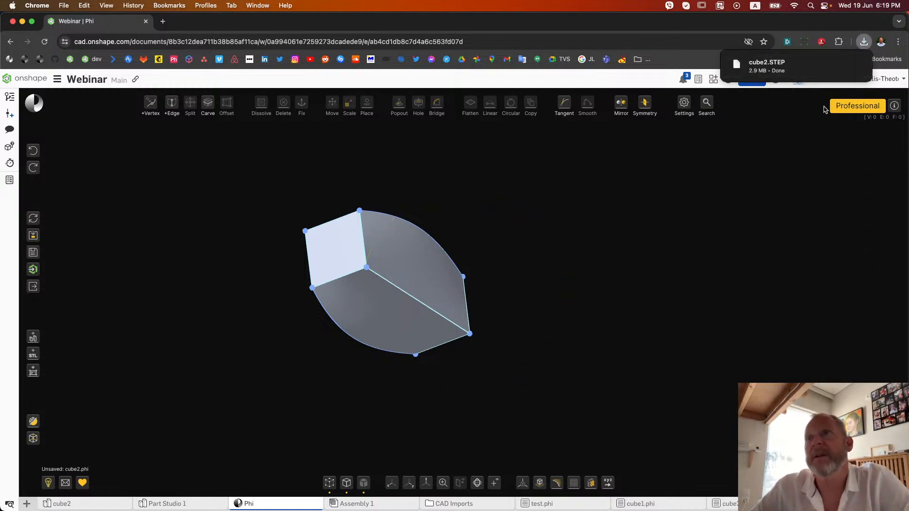
pyautogui.moveTo(821, 70)
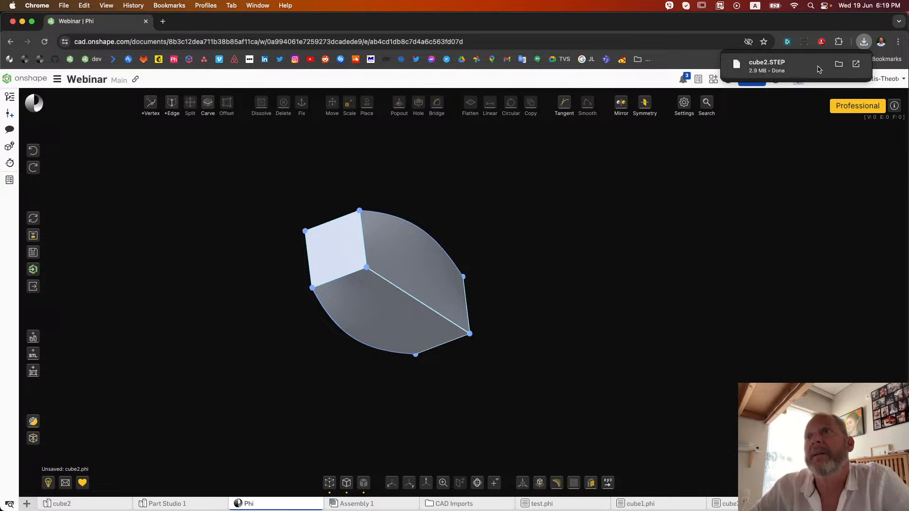
pyautogui.click(857, 65)
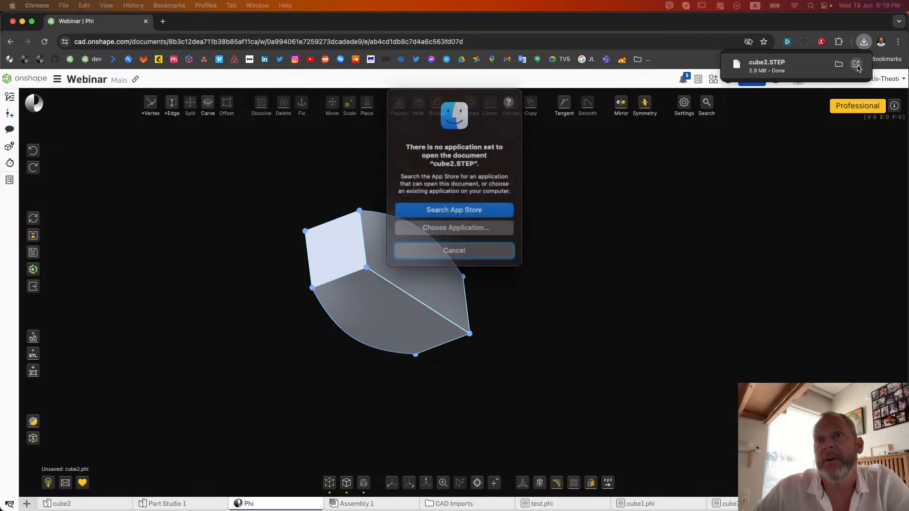
pyautogui.click(454, 243)
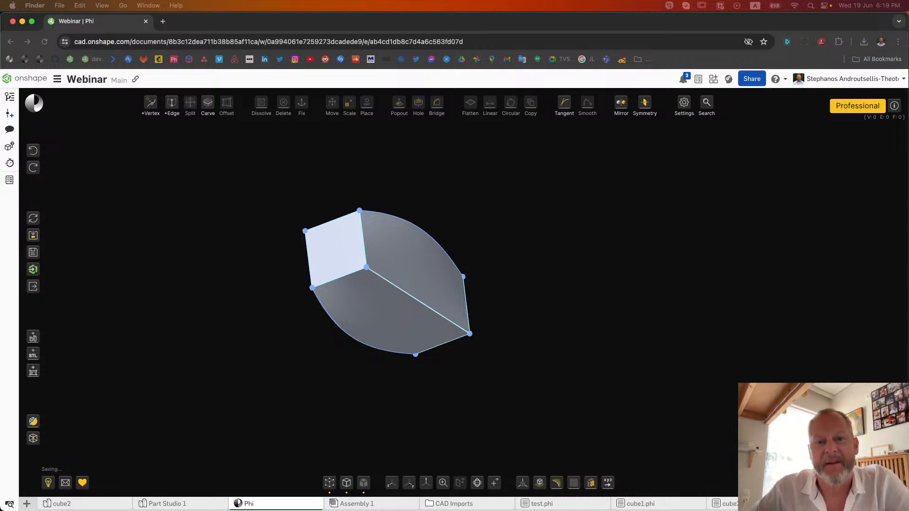
# Open cube2.STEP in Sublime Text, look through its point and curve definitions, close it and return to the Phi model
pyautogui.moveTo(908, 246); pyautogui.dragTo(550, 73)
pyautogui.moveTo(679, 252); pyautogui.dragTo(808, 241)
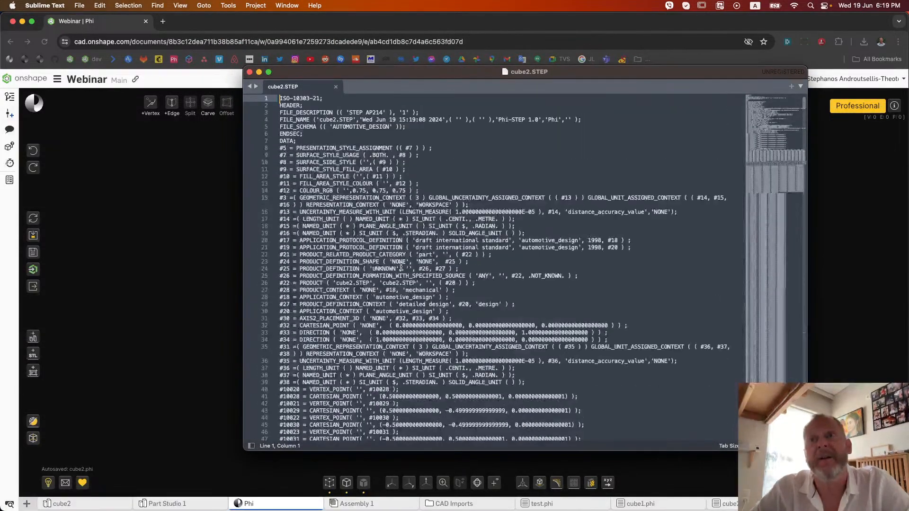
pyautogui.scroll(-20, 419, 132)
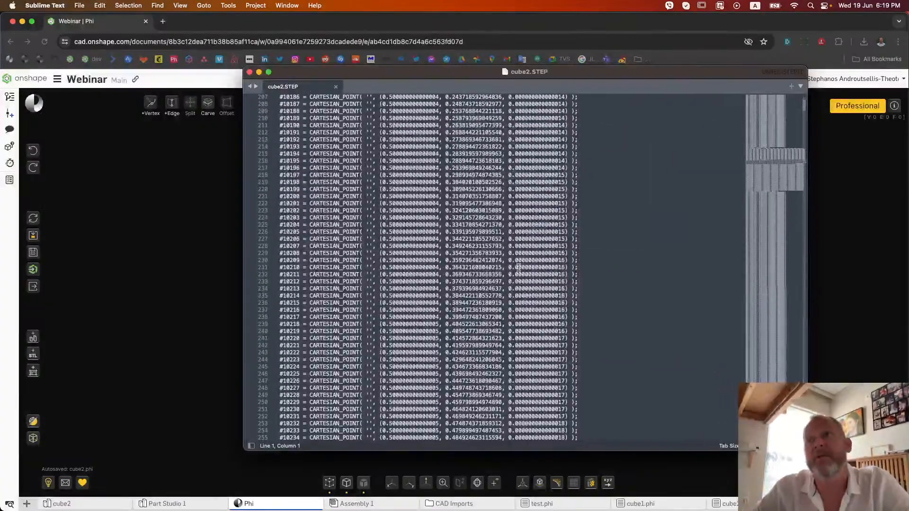
pyautogui.scroll(-20, 519, 269)
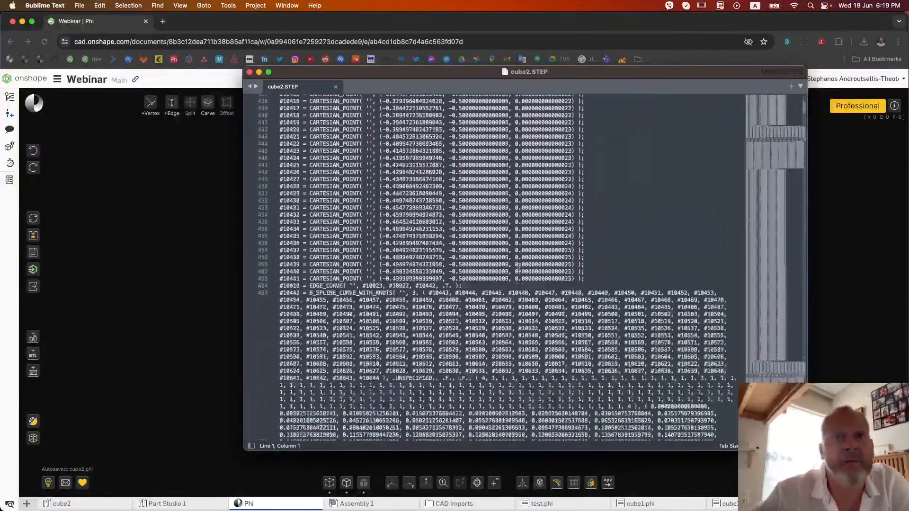
pyautogui.scroll(-10, 518, 268)
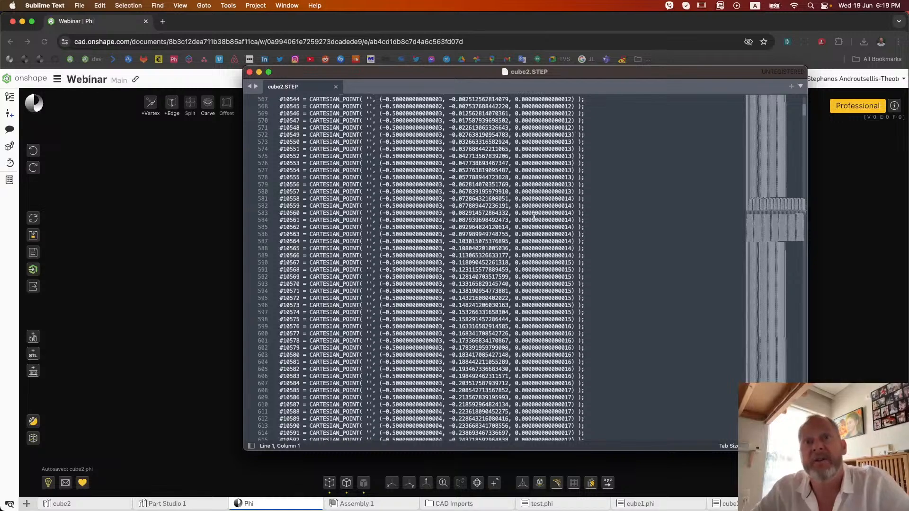
pyautogui.scroll(-5, 473, 193)
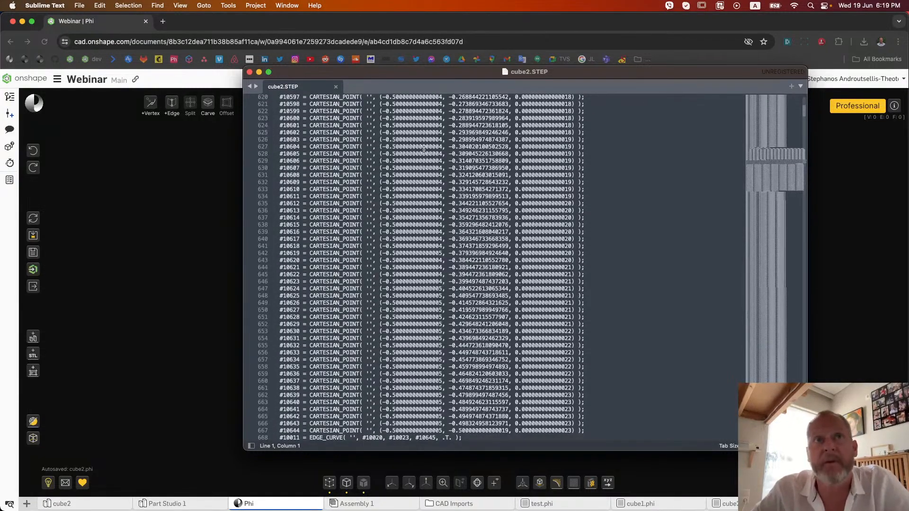
pyautogui.click(336, 86)
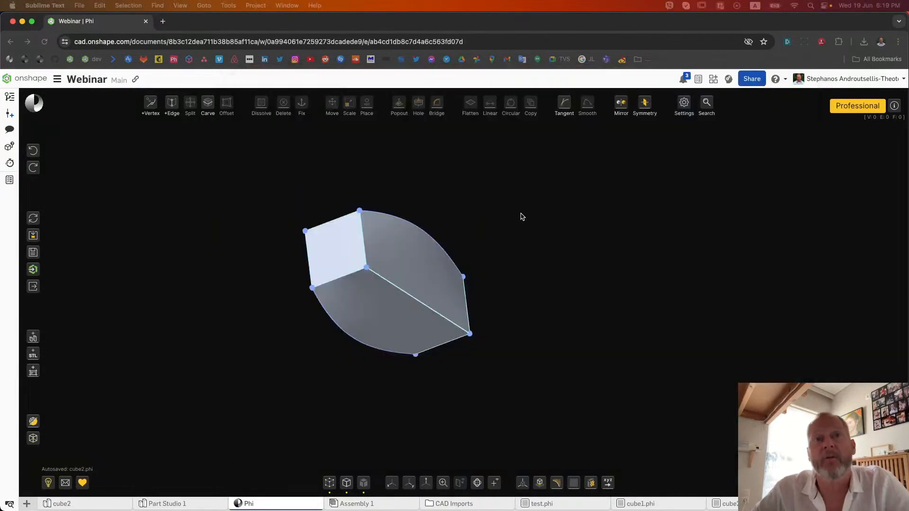
pyautogui.click(518, 199)
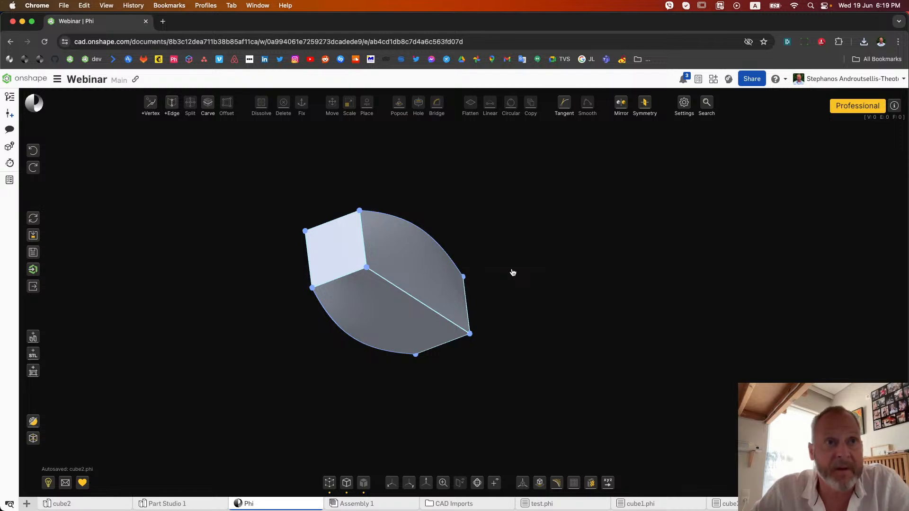
# Export the model as an STL file named cube2 with 2000 triangles per face
pyautogui.click(33, 287)
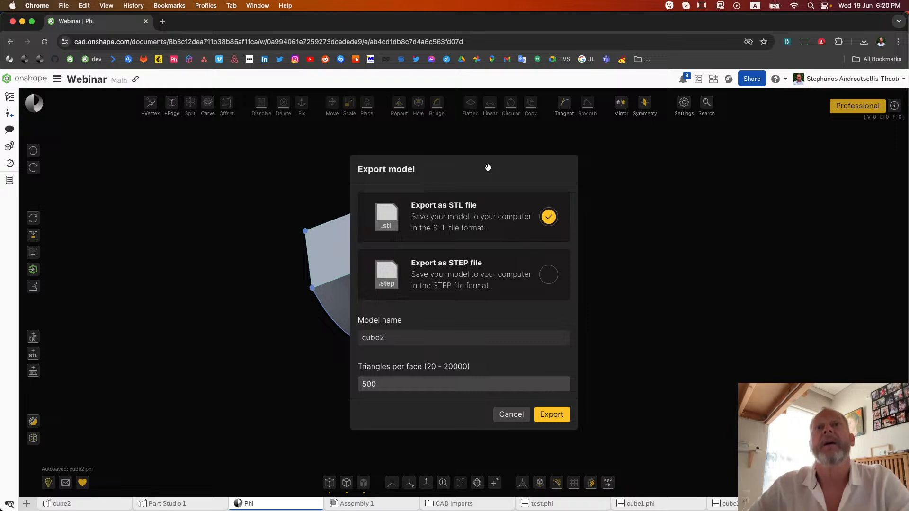
pyautogui.click(408, 339)
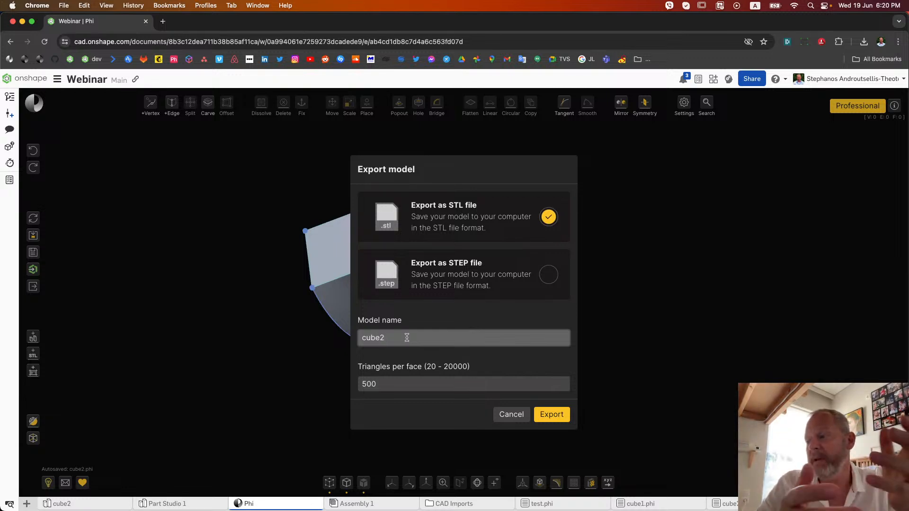
pyautogui.click(399, 382)
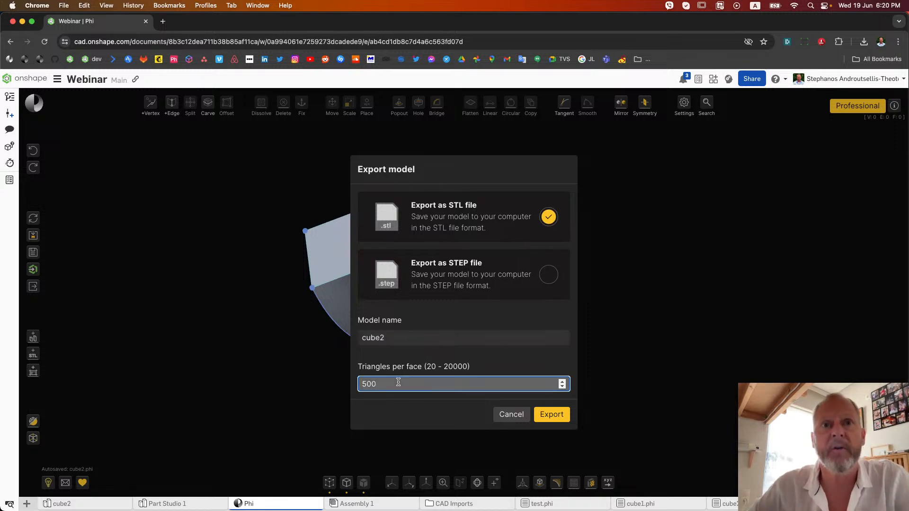
pyautogui.press('BackSpace')
pyautogui.press('BackSpace')
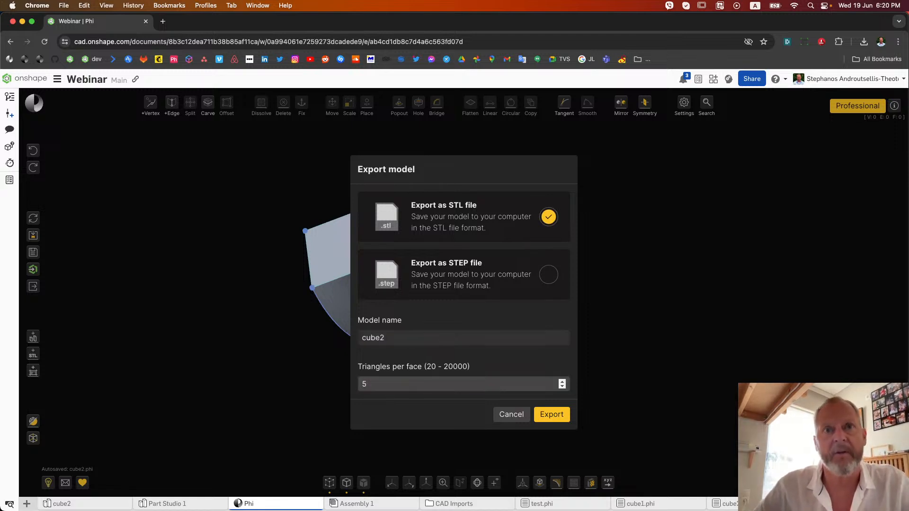
pyautogui.doubleClick(380, 379)
pyautogui.write('2000')
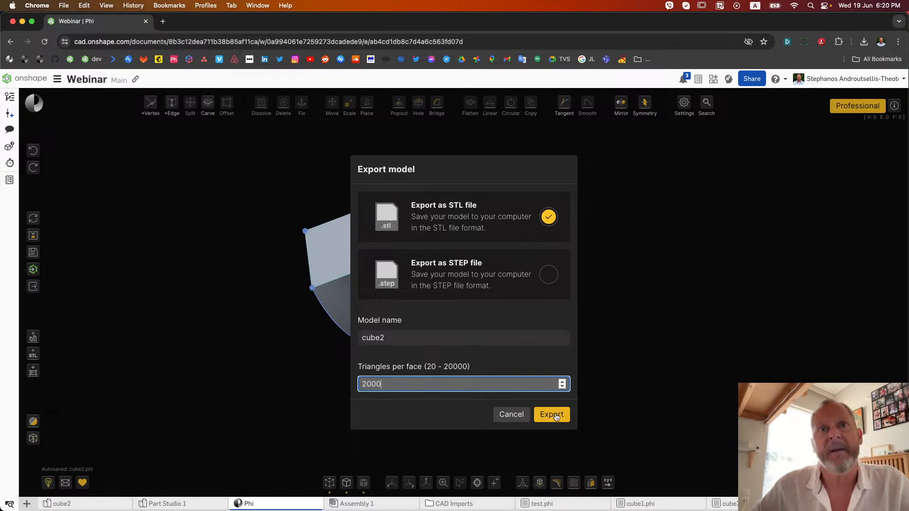
pyautogui.click(554, 415)
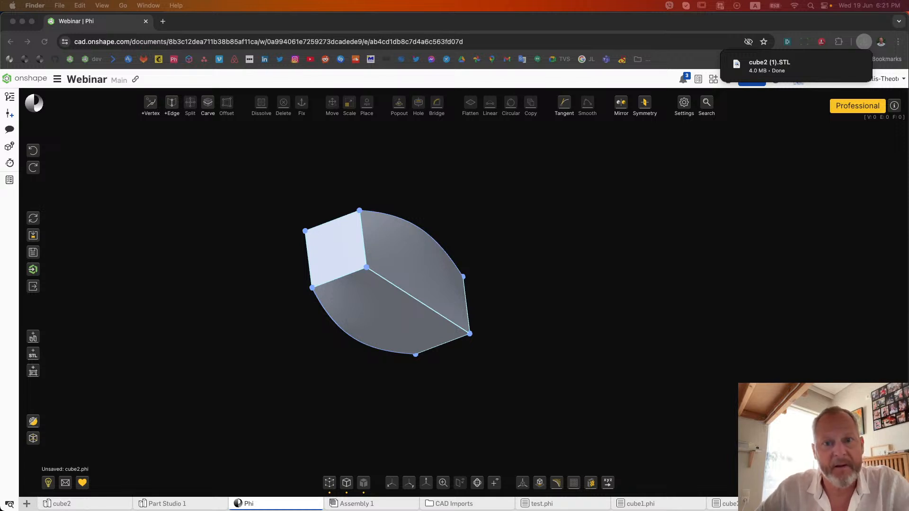
# Open the exported cube2 STL file in Sublime Text, examine its facet and vertex data, and close it
pyautogui.moveTo(908, 245); pyautogui.dragTo(554, 88)
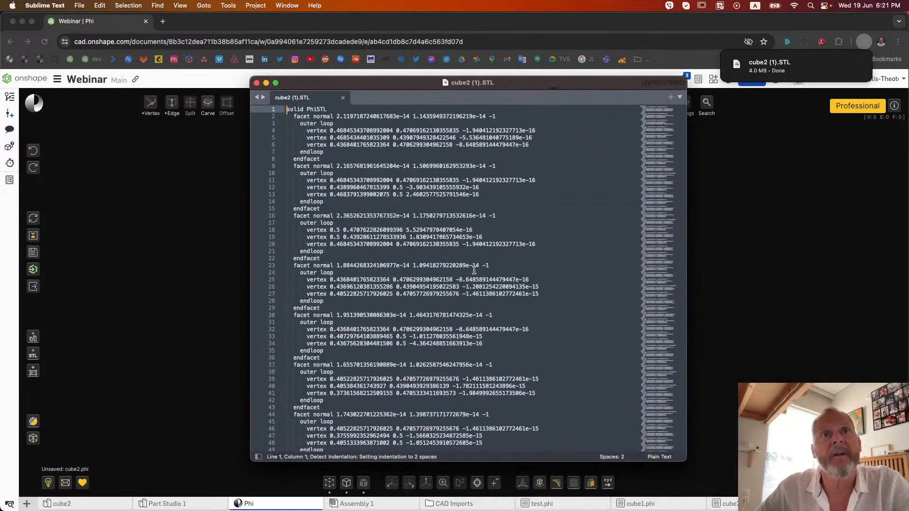
pyautogui.scroll(-10, 474, 270)
pyautogui.scroll(-20, 474, 270)
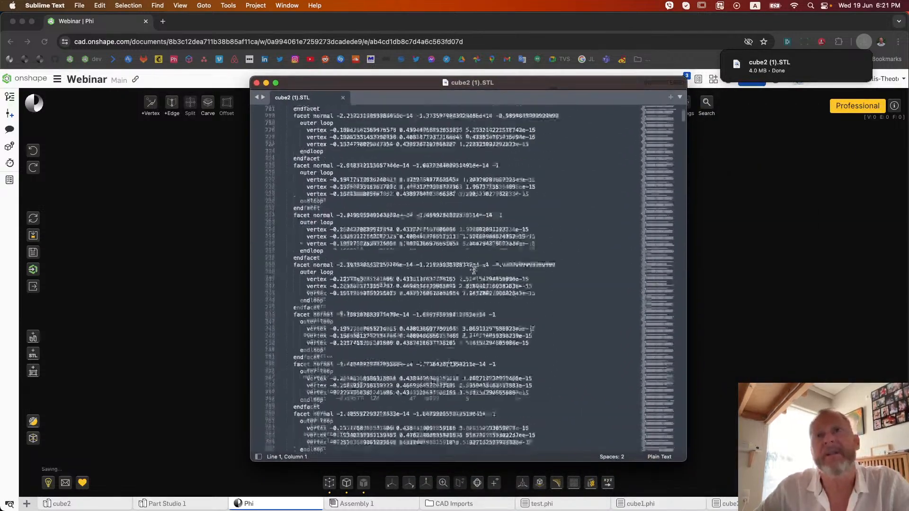
pyautogui.moveTo(683, 116); pyautogui.dragTo(680, 373)
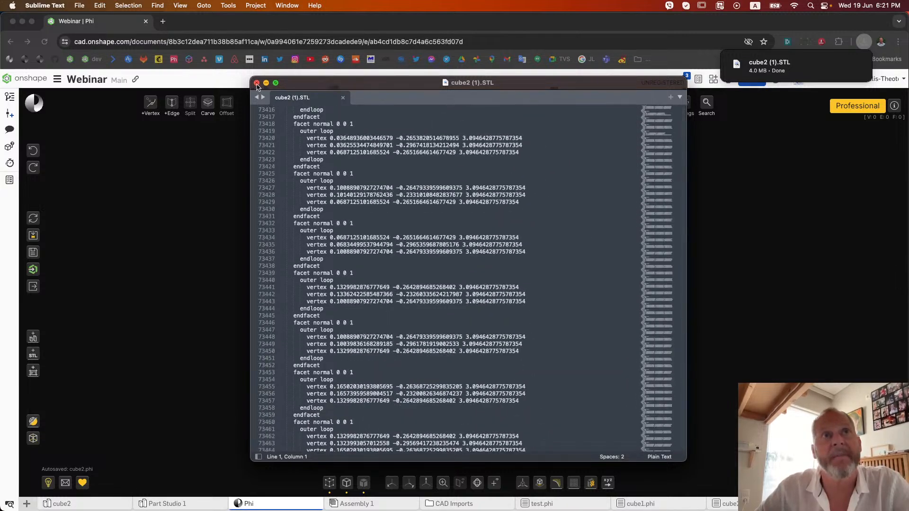
pyautogui.click(256, 83)
pyautogui.click(610, 251)
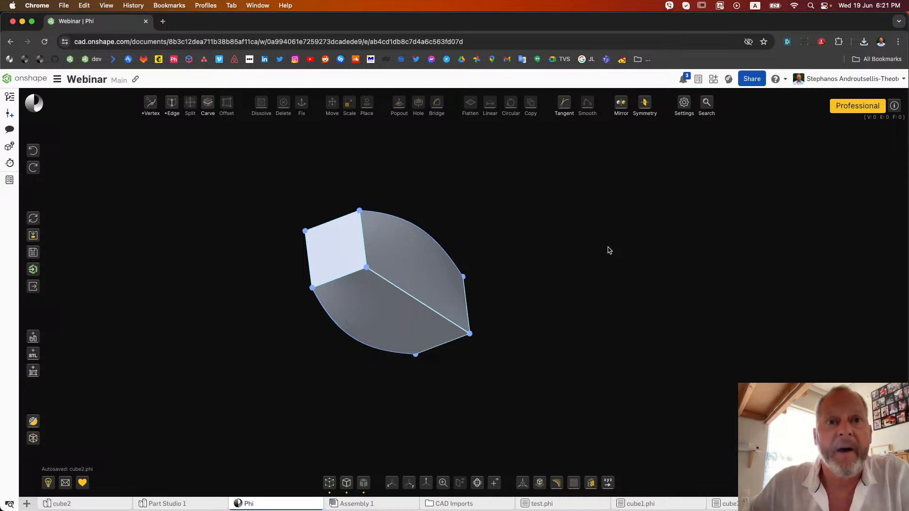
# Hide the vertices and edges of the Phi model and view its bare surfaces from different sides
pyautogui.click(329, 482)
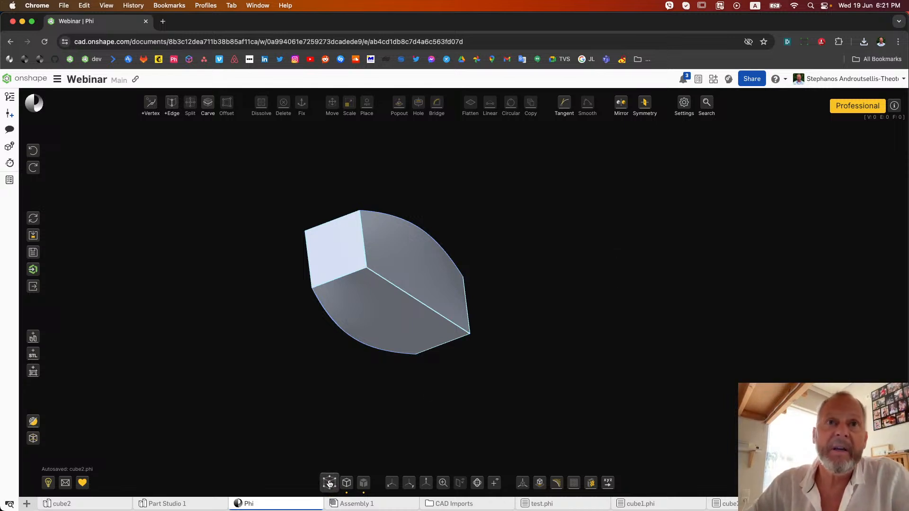
pyautogui.click(347, 483)
pyautogui.moveTo(527, 399); pyautogui.dragTo(444, 360, button='right')
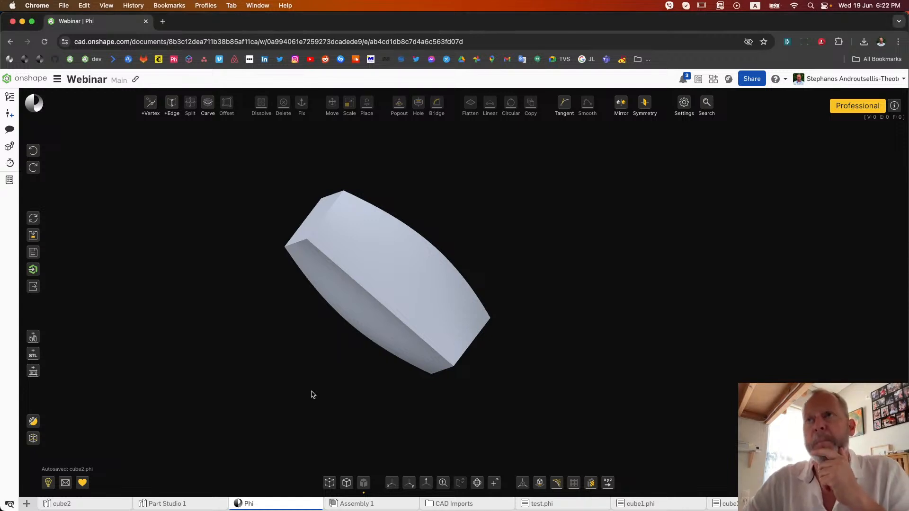
pyautogui.moveTo(311, 392); pyautogui.dragTo(289, 395)
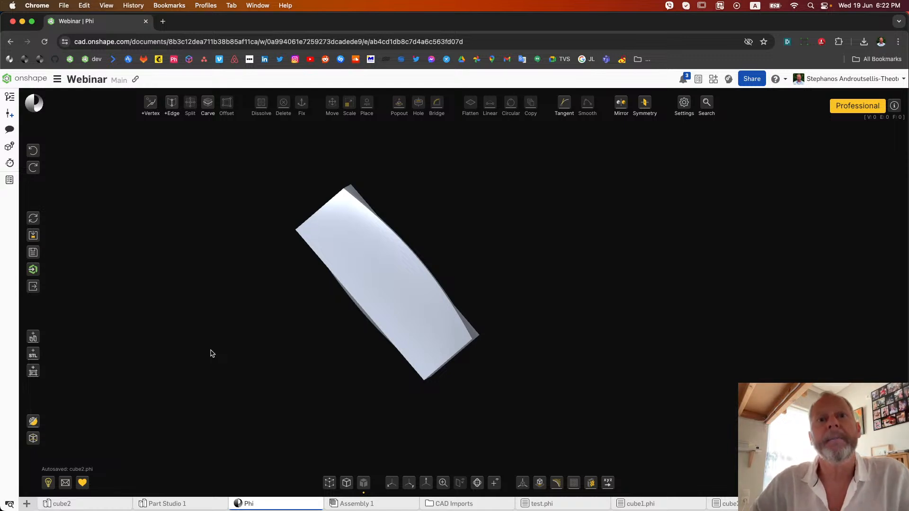
# Start a new model from the default solid cylinder, 1 cm high and 1 cm in diameter
pyautogui.click(38, 216)
pyautogui.click(353, 335)
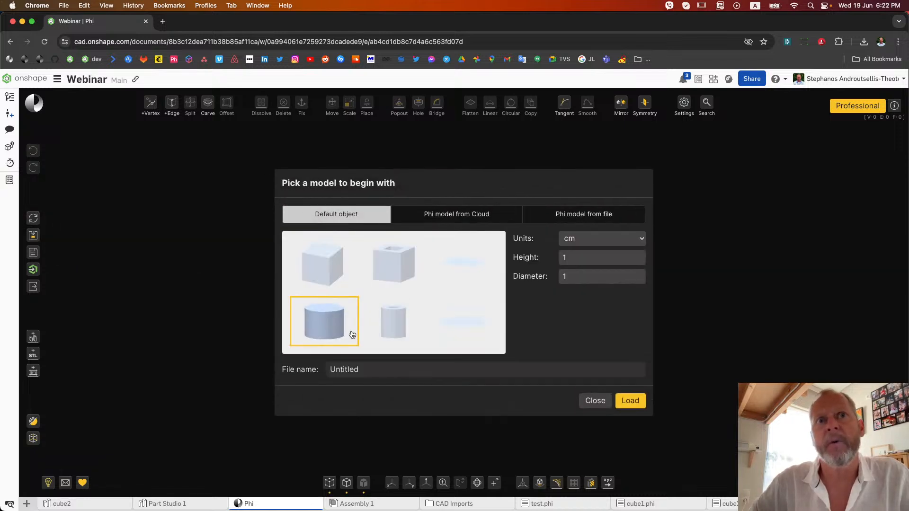
pyautogui.click(629, 402)
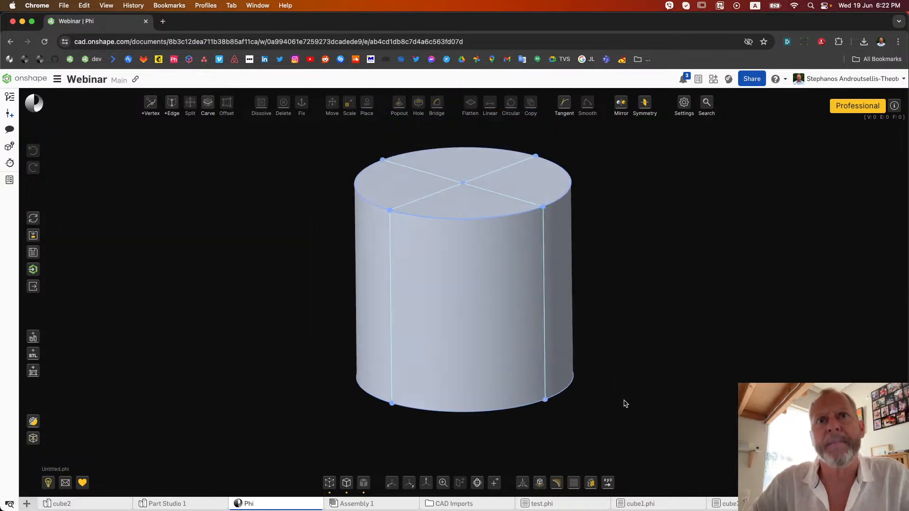
# Extrude one end face of the cylinder outward twice in a row to form a three-section shaft
pyautogui.scroll(-5, 393, 330)
pyautogui.moveTo(393, 330); pyautogui.dragTo(434, 336, button='right')
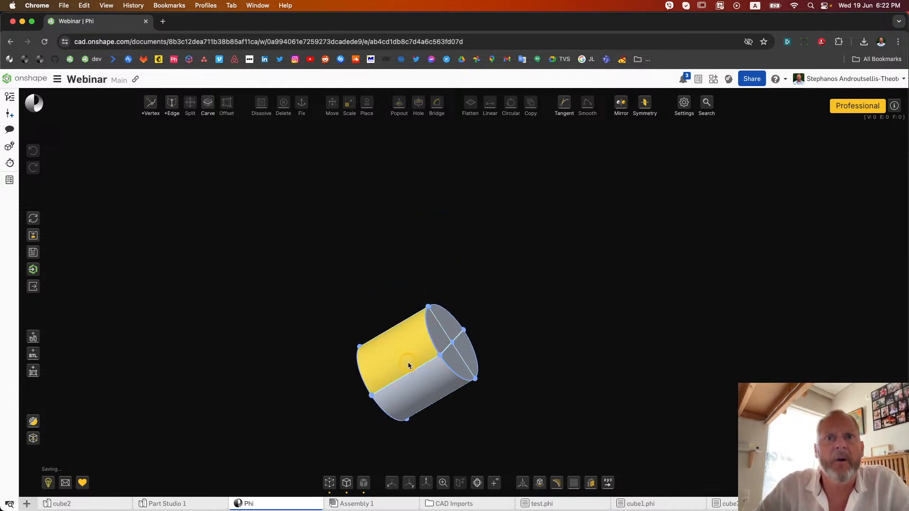
pyautogui.scroll(3, 410, 365)
pyautogui.moveTo(559, 238); pyautogui.dragTo(414, 372)
pyautogui.press('p')
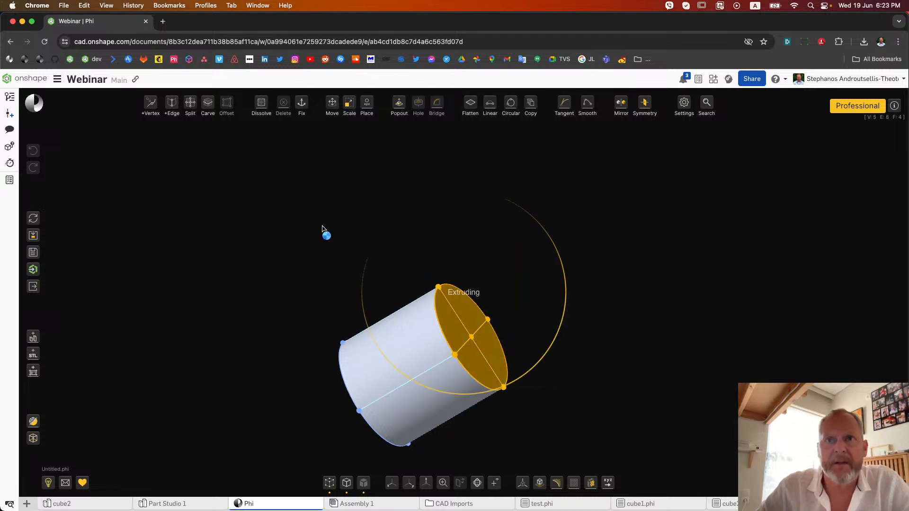
pyautogui.moveTo(432, 364); pyautogui.dragTo(590, 315)
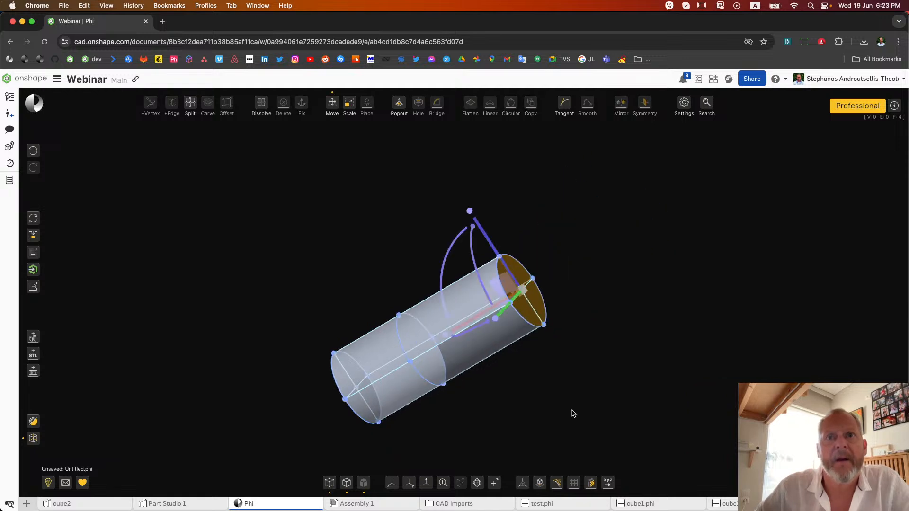
pyautogui.press('p')
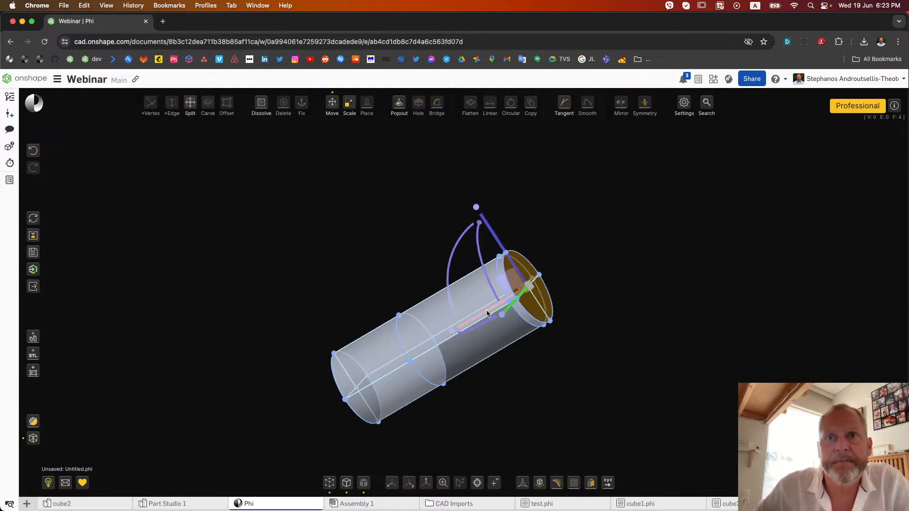
pyautogui.moveTo(488, 314); pyautogui.dragTo(588, 257)
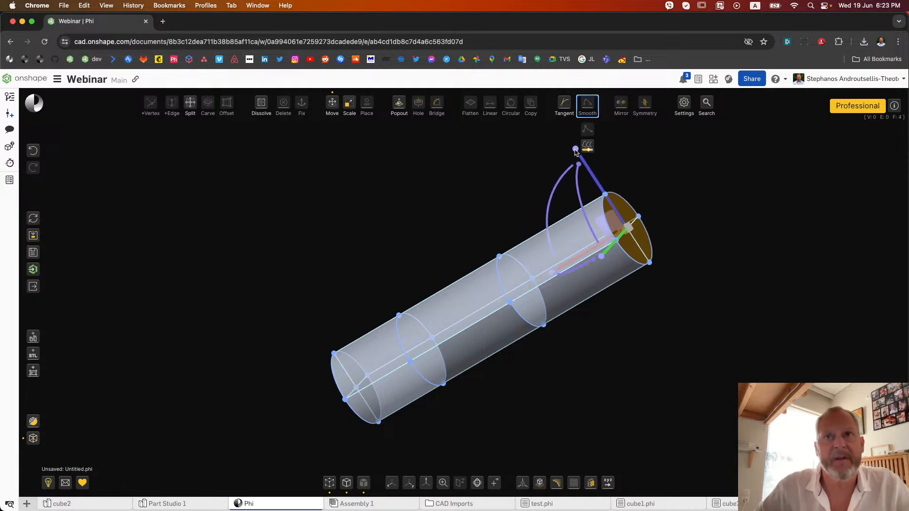
# Scale down the extruded end face of the shaft so its last section tapers
pyautogui.moveTo(582, 162); pyautogui.dragTo(594, 193)
pyautogui.click(651, 323)
pyautogui.moveTo(651, 324); pyautogui.dragTo(590, 313, button='right')
# Select the edge ring nearest the untapered end and scale it down to form a narrow neck
pyautogui.scroll(-5, 576, 354)
pyautogui.moveTo(565, 353); pyautogui.dragTo(586, 328, button='right')
pyautogui.click(582, 333)
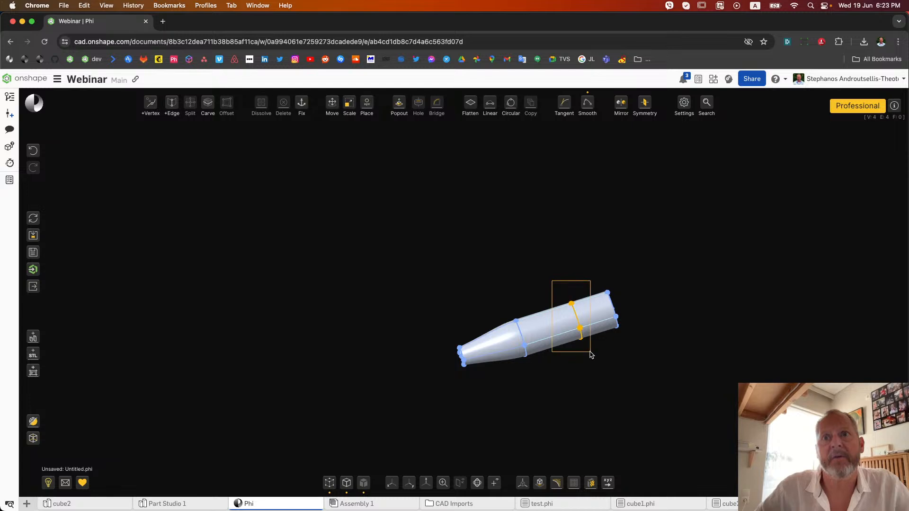
pyautogui.moveTo(613, 375); pyautogui.dragTo(467, 391, button='right')
pyautogui.press('m')
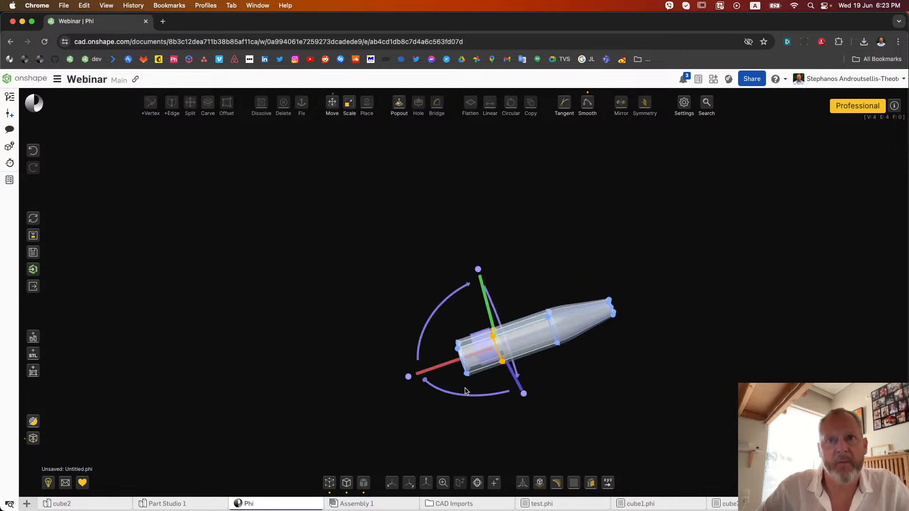
pyautogui.moveTo(524, 396); pyautogui.dragTo(511, 372)
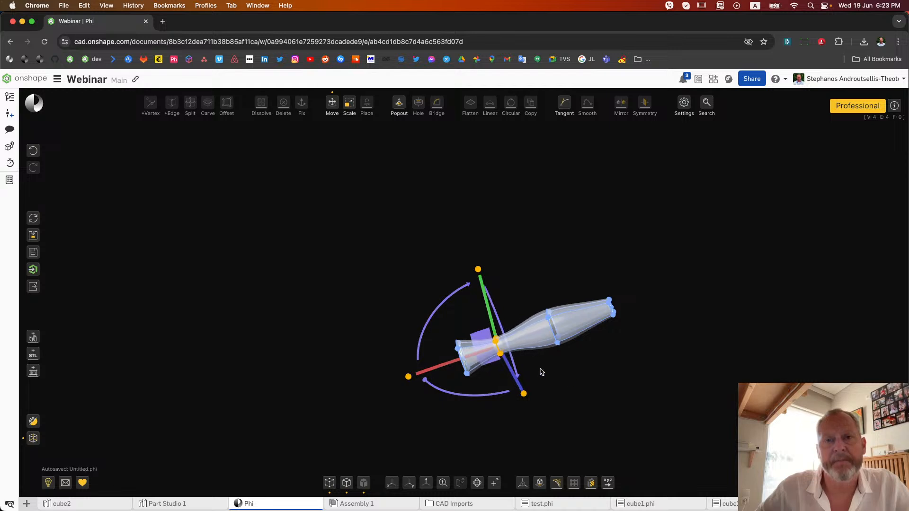
pyautogui.click(579, 388)
pyautogui.moveTo(578, 388); pyautogui.dragTo(543, 388, button='right')
# Hide the model's edges and vertices and view the bare vase-like surfaces standing upright
pyautogui.click(346, 482)
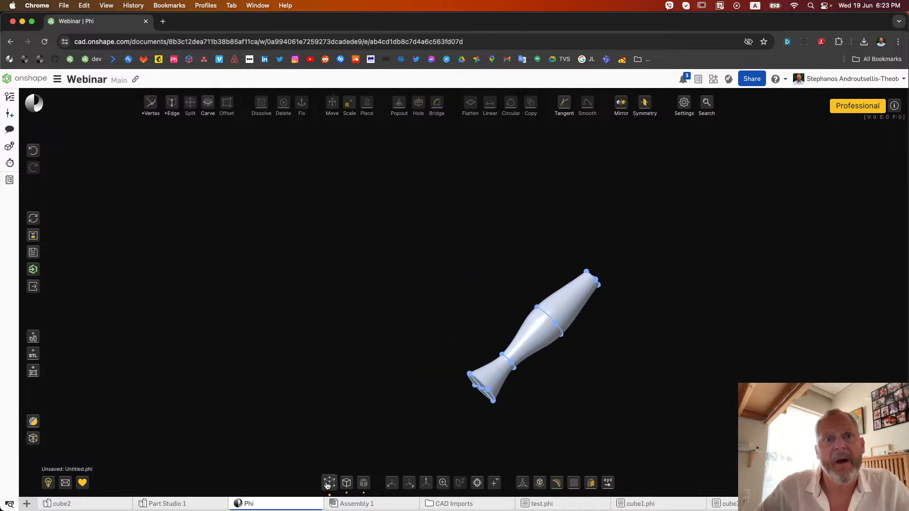
pyautogui.click(330, 483)
pyautogui.scroll(5, 545, 399)
pyautogui.moveTo(545, 399); pyautogui.dragTo(492, 315, button='right')
pyautogui.scroll(-3, 453, 369)
pyautogui.moveTo(593, 308); pyautogui.dragTo(500, 314, button='right')
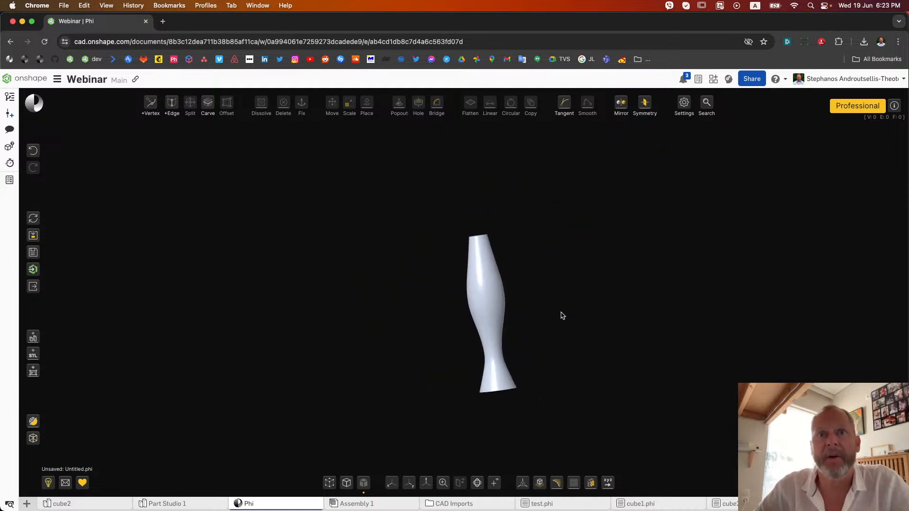
# Select all faces of the tapered upper section and scale them up to make a fuller body
pyautogui.moveTo(412, 219); pyautogui.dragTo(548, 324)
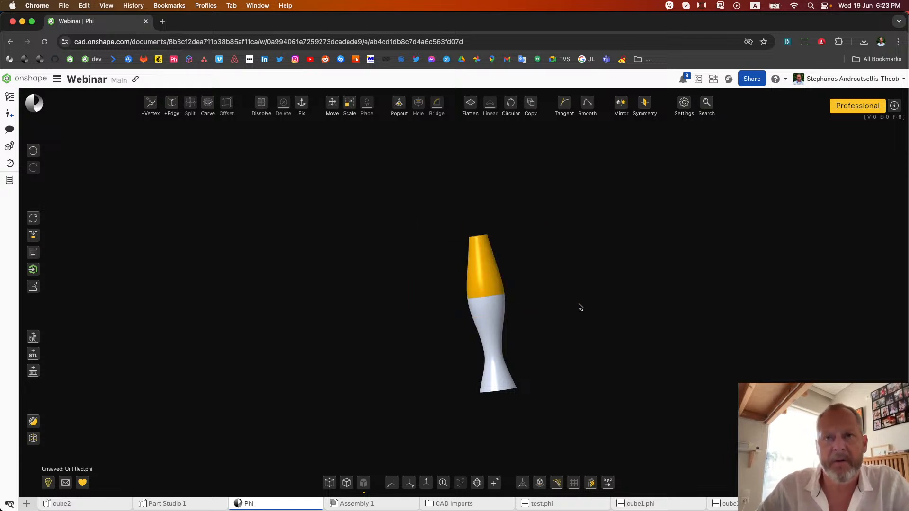
pyautogui.press('m')
pyautogui.keyDown('shift'); pyautogui.moveTo(563, 259); pyautogui.dragTo(602, 265); pyautogui.keyUp('shift')
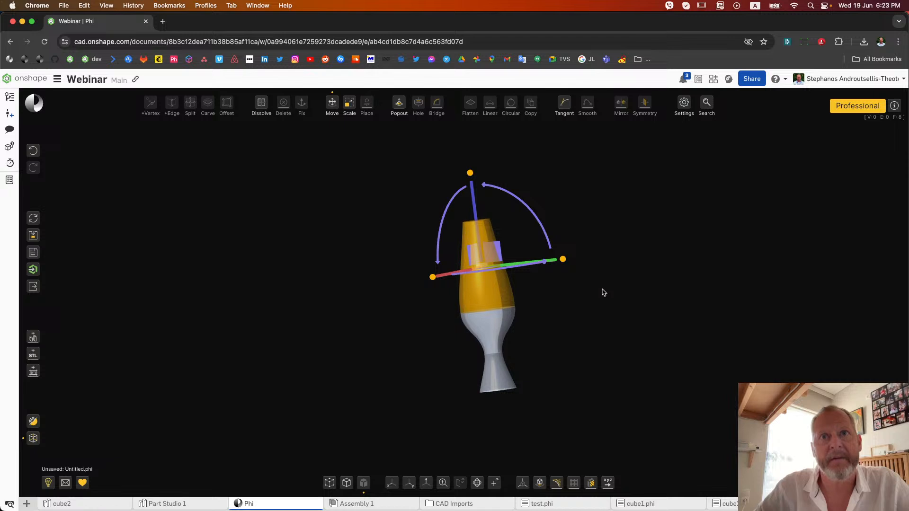
pyautogui.click(599, 350)
pyautogui.moveTo(599, 350); pyautogui.dragTo(474, 419, button='right')
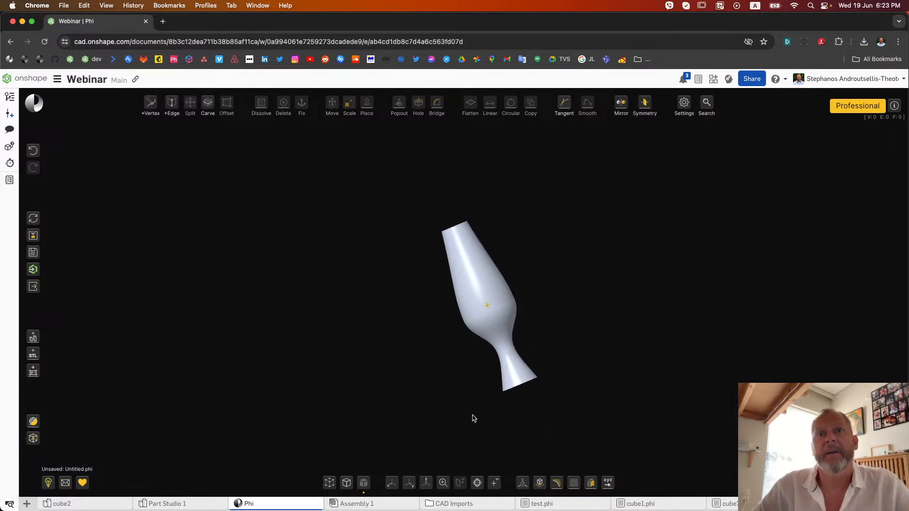
# Show the model's triangle wireframe, examine the mesh up close, and return to the shaded surfaces to inspect their outline
pyautogui.scroll(5, 532, 315)
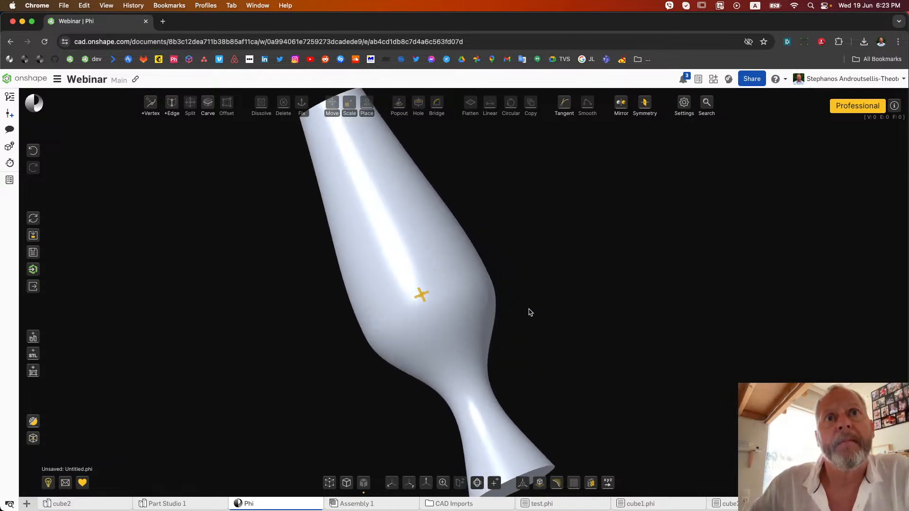
pyautogui.click(33, 421)
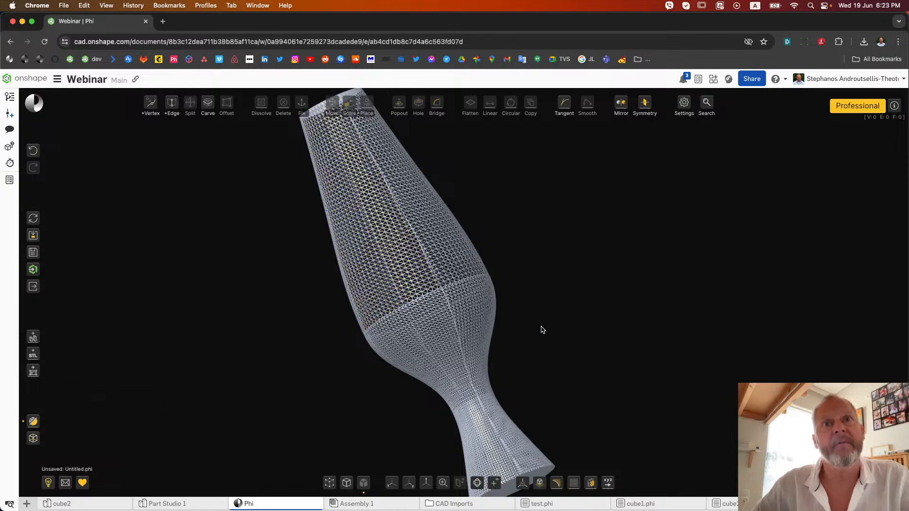
pyautogui.scroll(-5, 540, 329)
pyautogui.click(502, 303)
pyautogui.scroll(5, 498, 304)
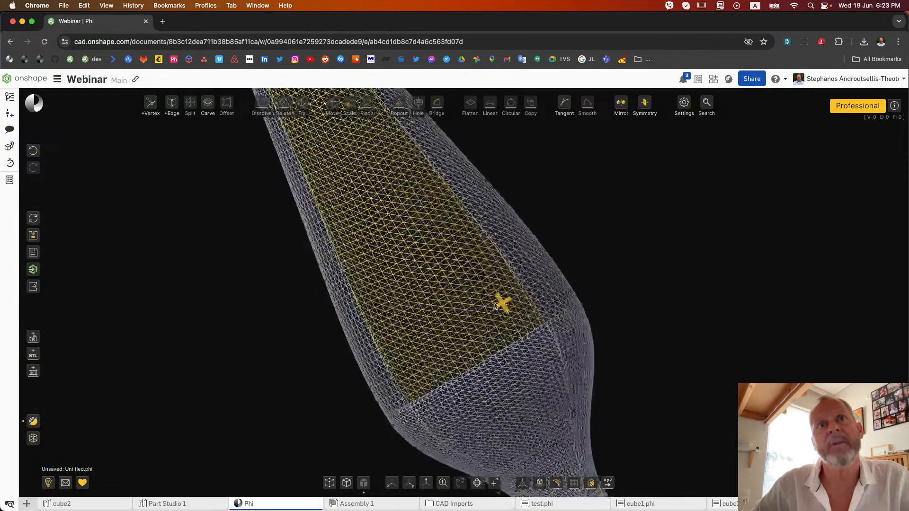
pyautogui.scroll(-5, 493, 306)
pyautogui.moveTo(491, 305)
pyautogui.mouseDown(button='right')
pyautogui.moveTo(469, 305)
pyautogui.moveTo(501, 309)
pyautogui.mouseUp(button='right')
pyautogui.click(33, 421)
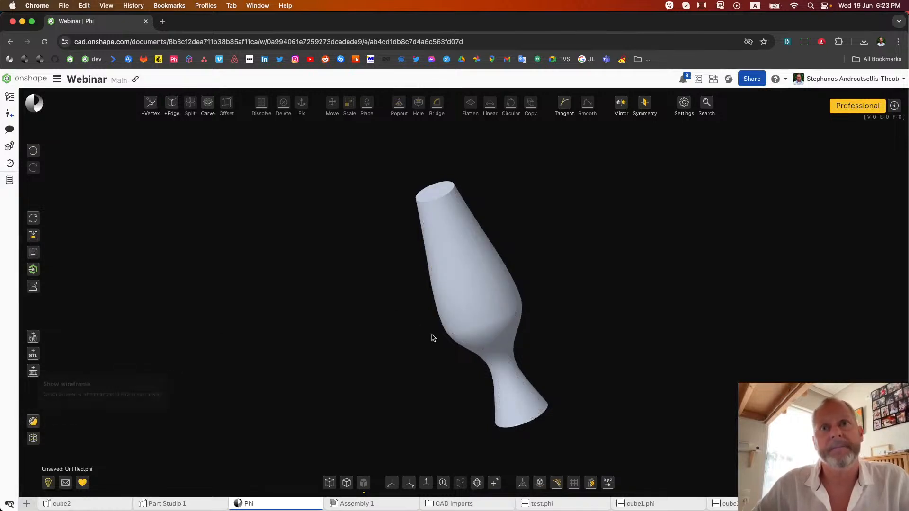
pyautogui.scroll(5, 530, 275)
pyautogui.click(370, 215)
pyautogui.click(445, 392)
pyautogui.scroll(-5, 531, 341)
pyautogui.moveTo(527, 342)
pyautogui.mouseDown(button='right')
pyautogui.moveTo(515, 342)
pyautogui.moveTo(527, 342)
pyautogui.mouseUp(button='right')
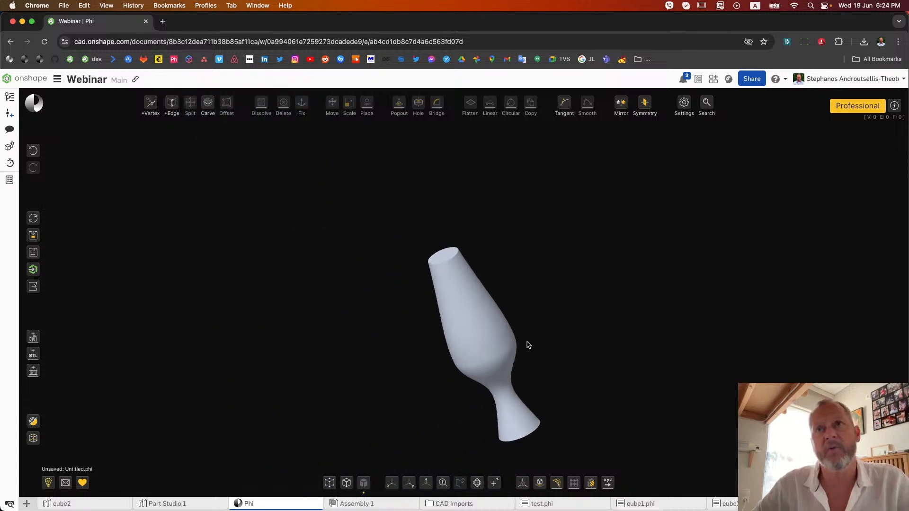
# Set the display triangles per face to 700 in the settings and view the model
pyautogui.click(684, 102)
pyautogui.scroll(-10, 484, 378)
pyautogui.scroll(5, 516, 292)
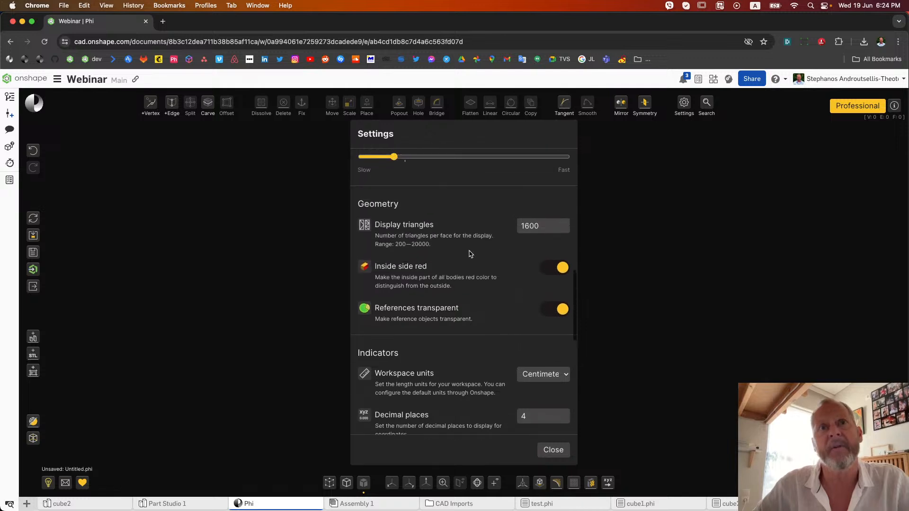
pyautogui.click(543, 225)
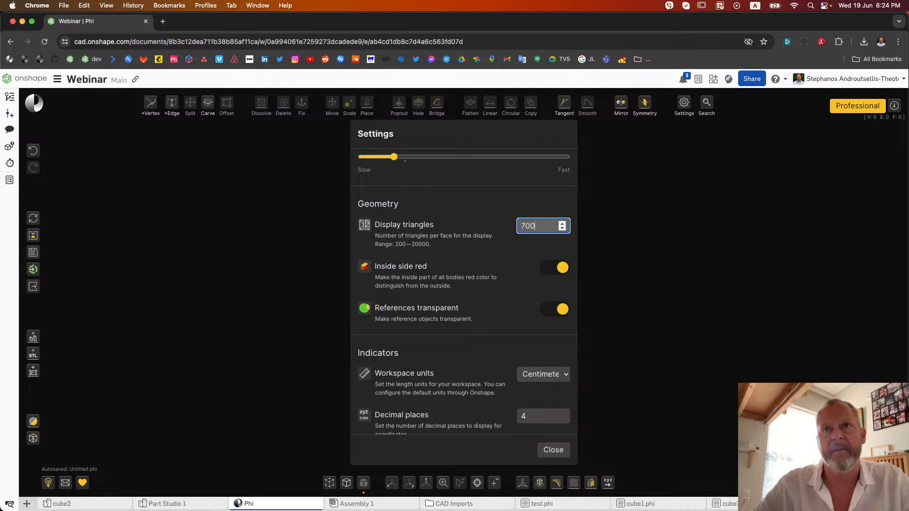
pyautogui.click(684, 217)
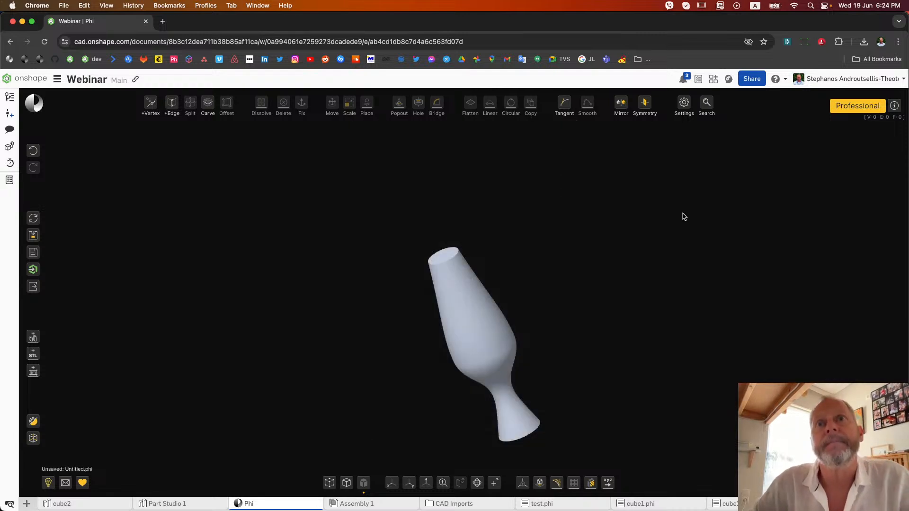
pyautogui.moveTo(549, 304)
pyautogui.mouseDown(button='right')
pyautogui.moveTo(502, 294)
pyautogui.moveTo(554, 280)
pyautogui.moveTo(540, 262)
pyautogui.moveTo(652, 268)
pyautogui.moveTo(578, 262)
pyautogui.mouseUp(button='right')
pyautogui.scroll(5, 543, 299)
pyautogui.scroll(-5, 557, 279)
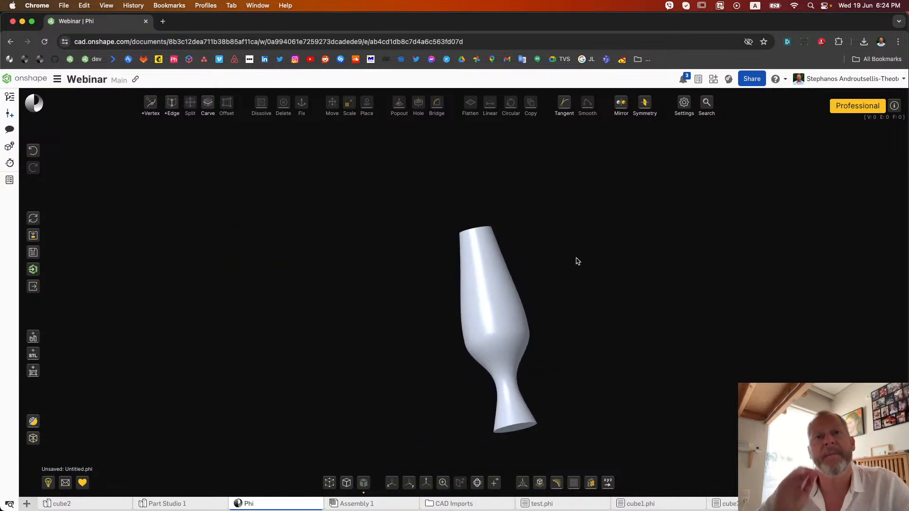
# Export the model as an STL file named lava with 500 triangles per face
pyautogui.click(33, 287)
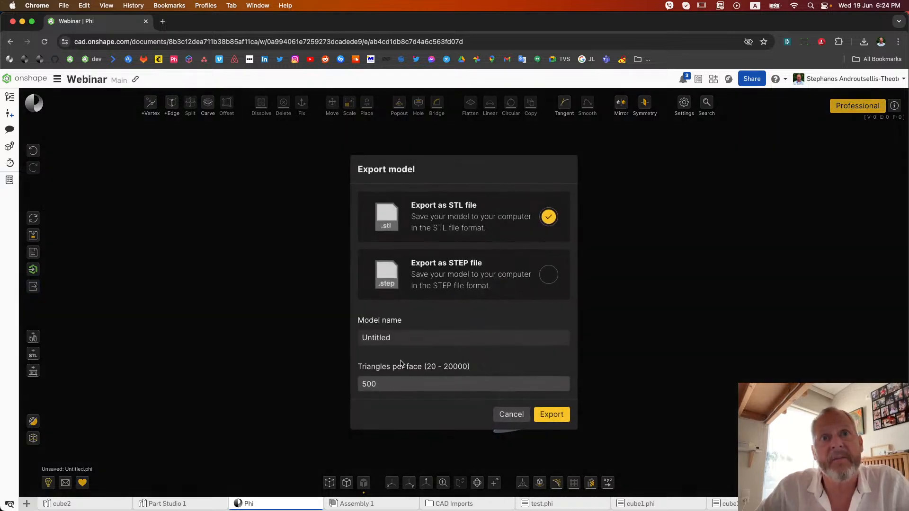
pyautogui.click(400, 337)
pyautogui.write('lava')
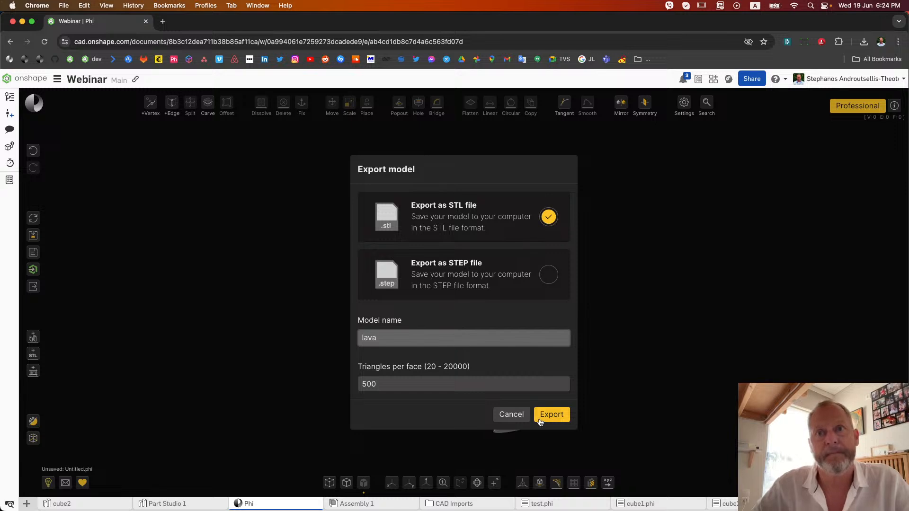
pyautogui.click(544, 416)
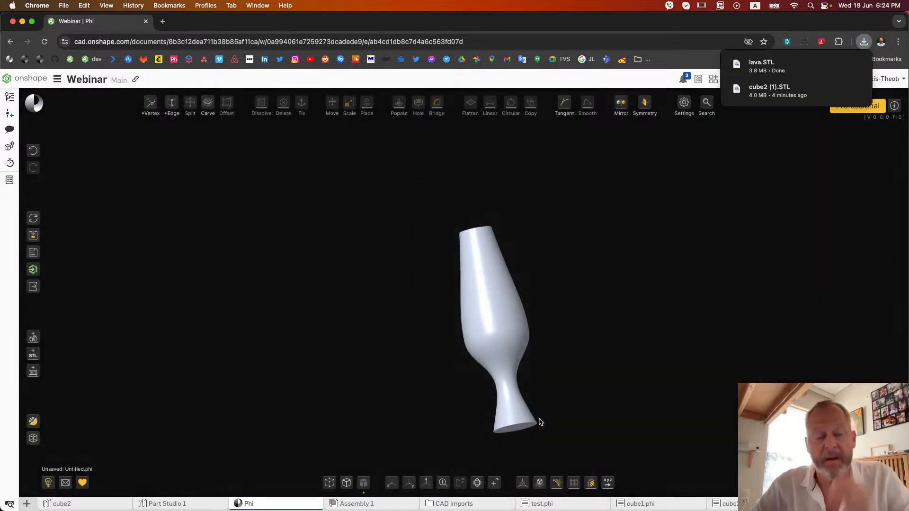
# Switch to Finder and preview the exported lava.STL file in the Downloads folder
pyautogui.moveTo(706, 510)
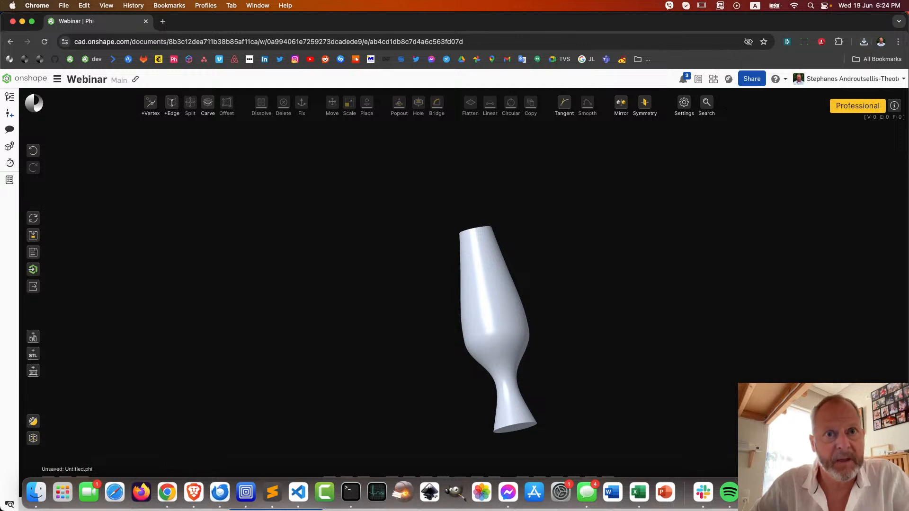
pyautogui.press('super+Tab')
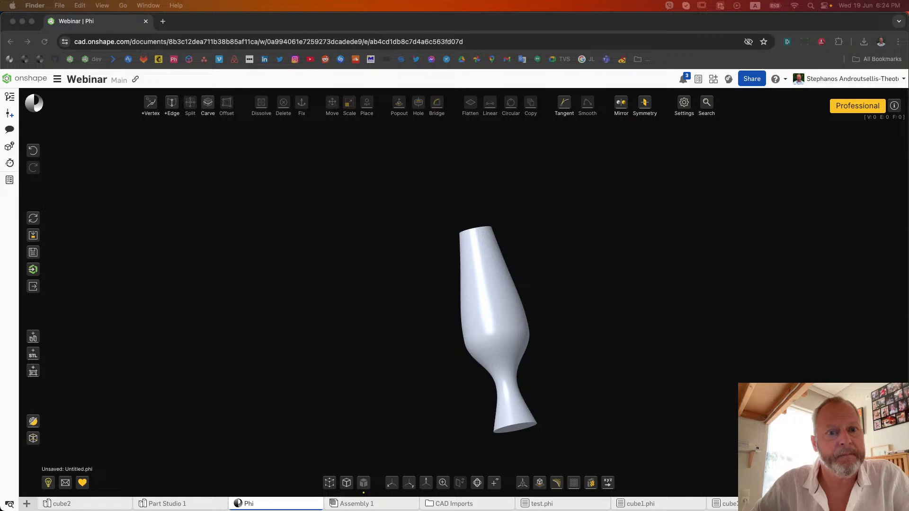
pyautogui.moveTo(908, 156); pyautogui.dragTo(422, 153)
pyautogui.hscroll(2, 624, 288)
pyautogui.hscroll(-3, 623, 288)
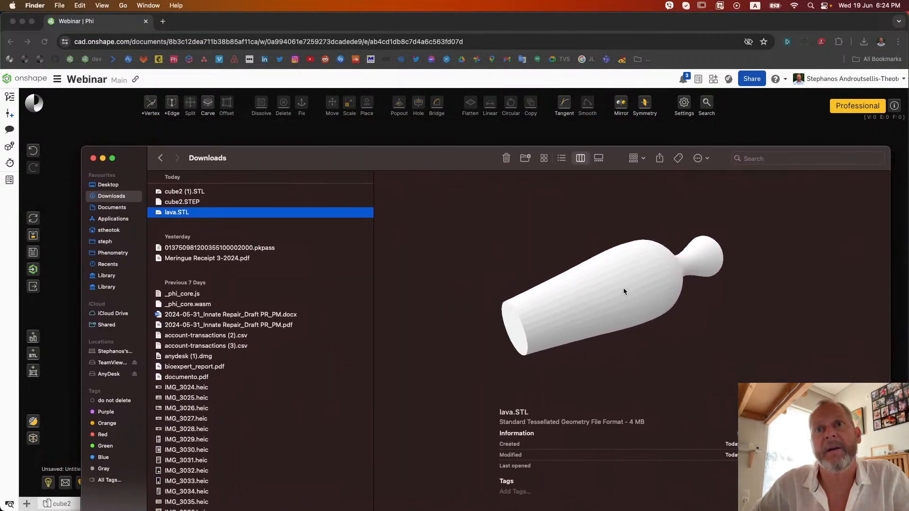
# Examine the faceted surface of the lava.STL preview from different angles and return to the Phi model
pyautogui.moveTo(624, 288)
pyautogui.mouseDown()
pyautogui.moveTo(688, 280)
pyautogui.moveTo(591, 309)
pyautogui.moveTo(660, 281)
pyautogui.moveTo(622, 294)
pyautogui.mouseUp()
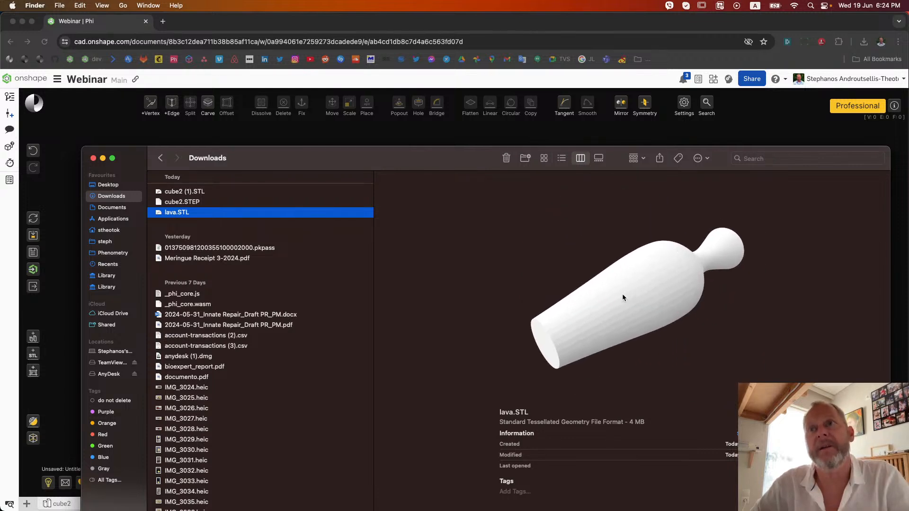
pyautogui.scroll(5, 659, 286)
pyautogui.scroll(-3, 660, 287)
pyautogui.scroll(-2, 639, 338)
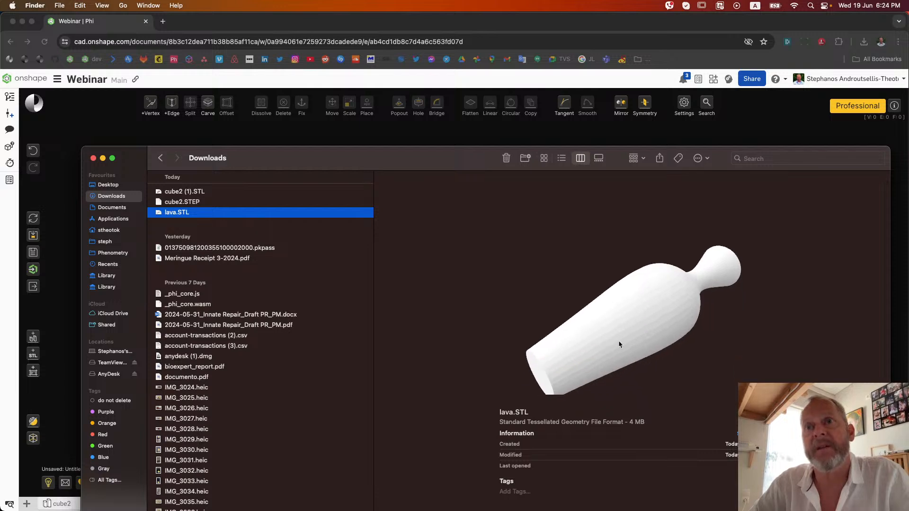
pyautogui.moveTo(640, 319); pyautogui.dragTo(662, 321)
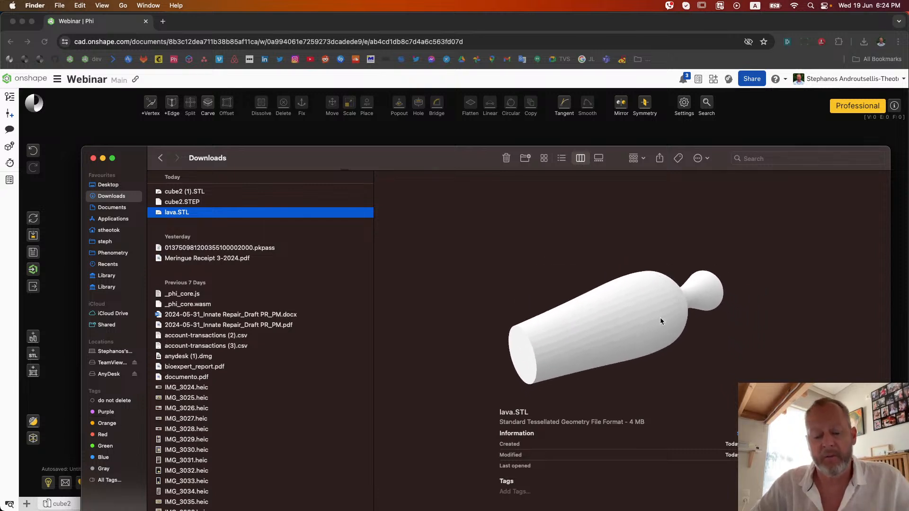
pyautogui.scroll(5, 661, 321)
pyautogui.scroll(-3, 661, 321)
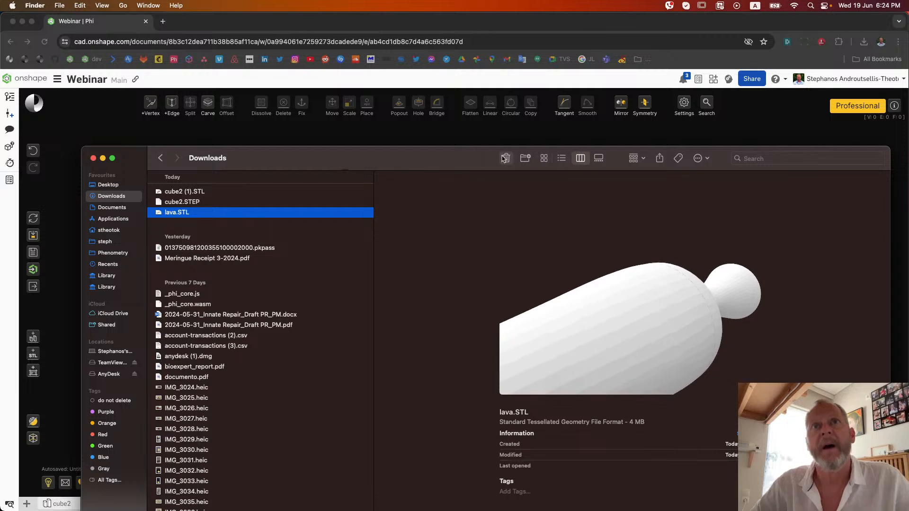
pyautogui.click(486, 139)
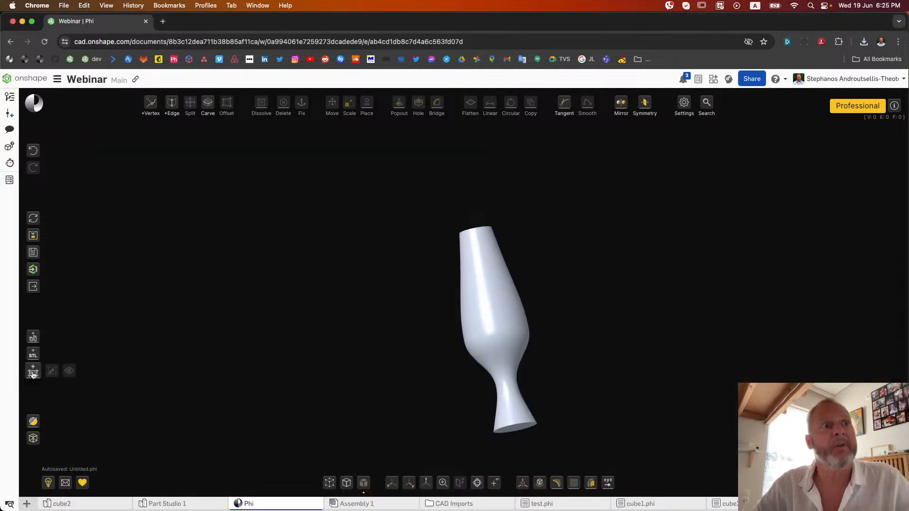
# Export the model as an STL file named Untitled with 5000 triangles per face
pyautogui.click(34, 287)
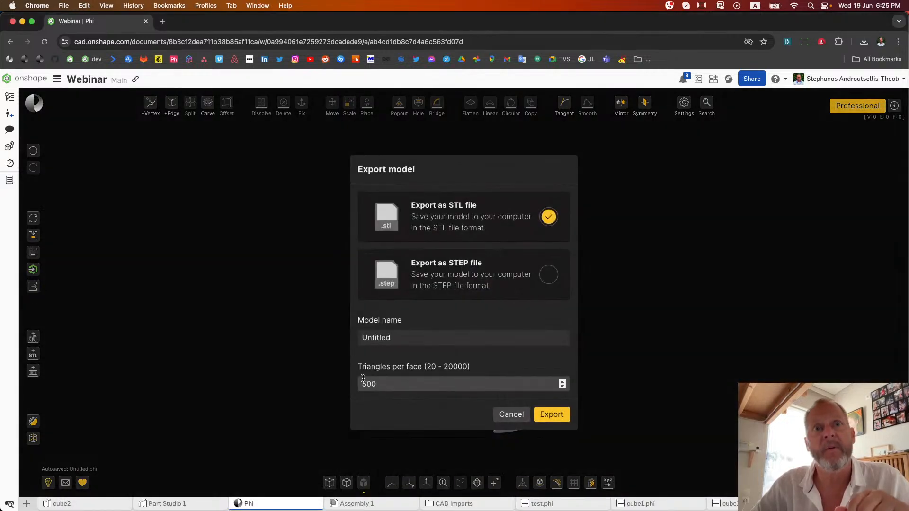
pyautogui.click(387, 385)
pyautogui.write('0')
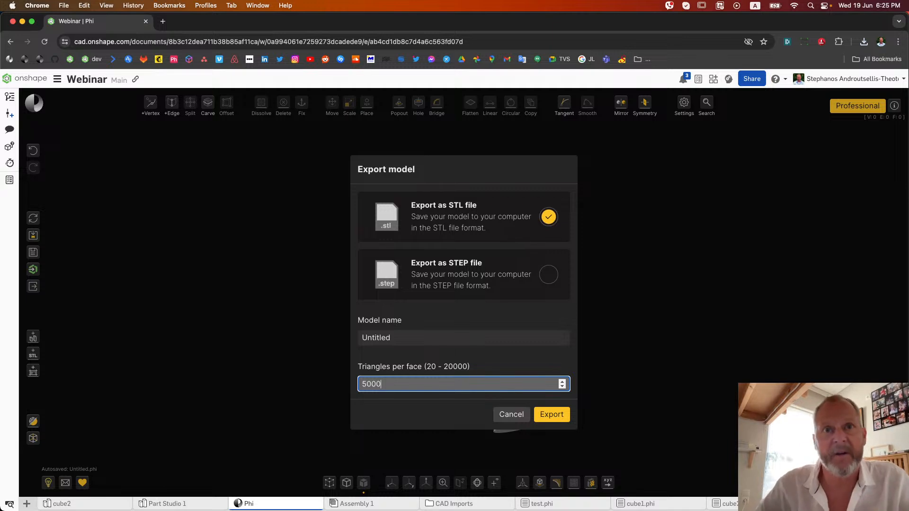
pyautogui.click(557, 414)
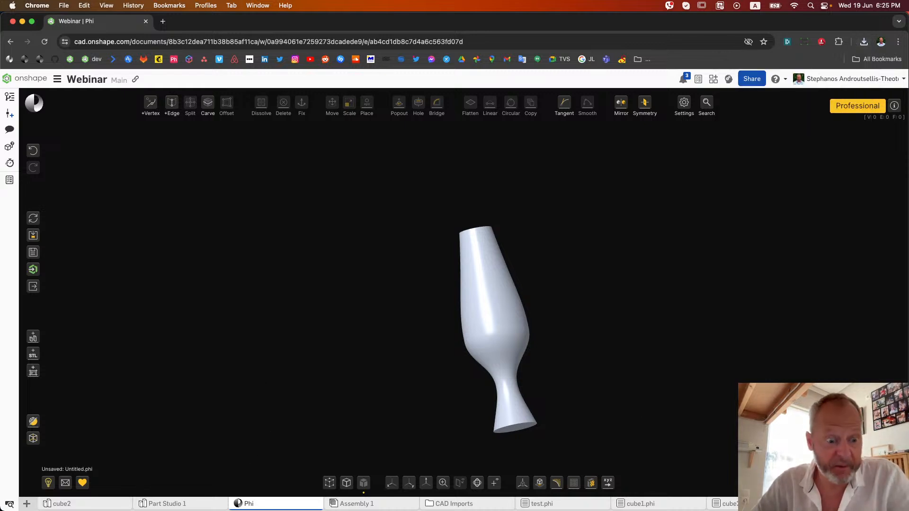
# Switch to Finder and examine the surface smoothness of Untitled (4).STL in its preview
pyautogui.press('super+Tab')
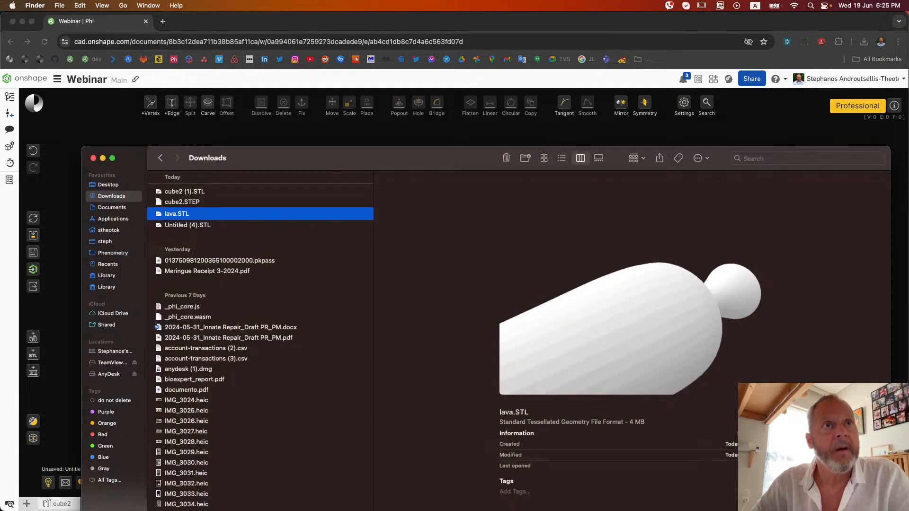
pyautogui.click(197, 226)
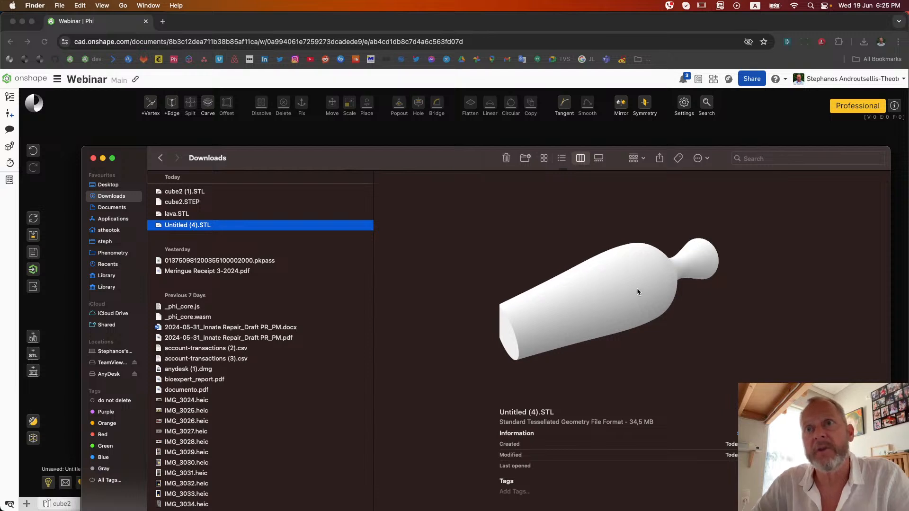
pyautogui.scroll(5, 638, 289)
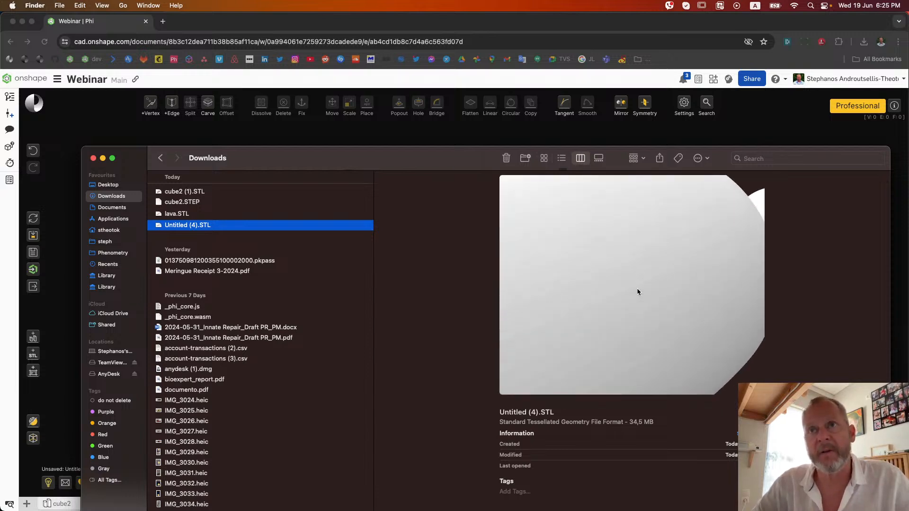
pyautogui.scroll(-2, 638, 288)
pyautogui.scroll(-1, 638, 289)
pyautogui.scroll(-4, 595, 287)
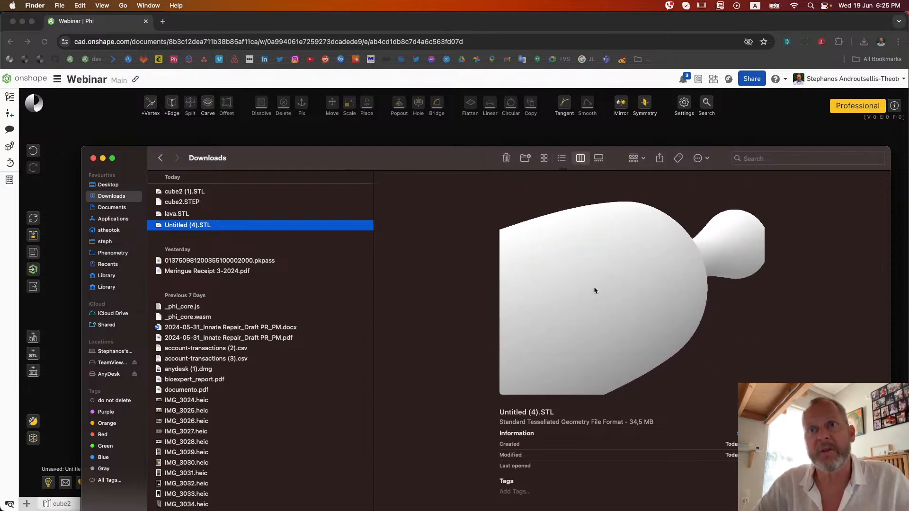
# Compare the lava.STL and Untitled (4).STL previews, and close the Finder window
pyautogui.click(169, 214)
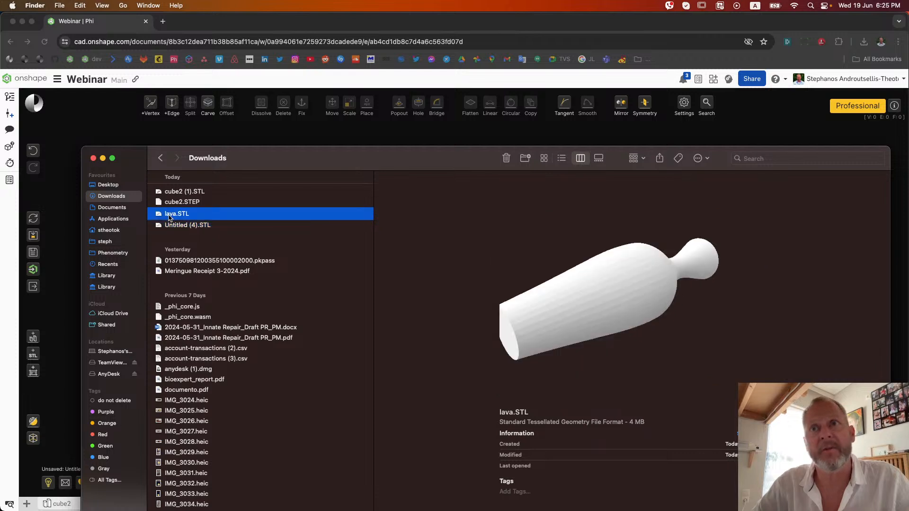
pyautogui.click(190, 227)
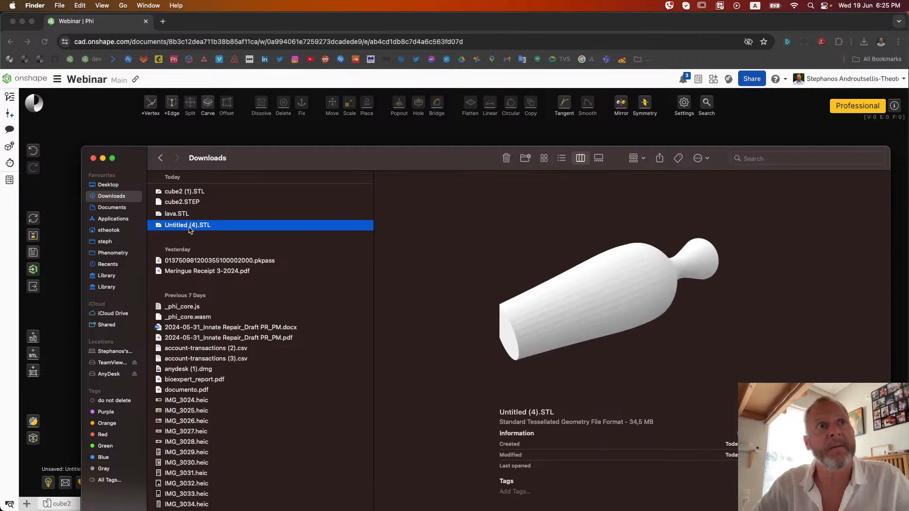
pyautogui.moveTo(748, 266); pyautogui.dragTo(521, 273)
pyautogui.click(95, 160)
# Display the edges and vertices on the lamp-shaped Phi model
pyautogui.moveTo(540, 378)
pyautogui.mouseDown(button='right')
pyautogui.moveTo(475, 394)
pyautogui.moveTo(481, 360)
pyautogui.moveTo(585, 329)
pyautogui.moveTo(629, 338)
pyautogui.mouseUp(button='right')
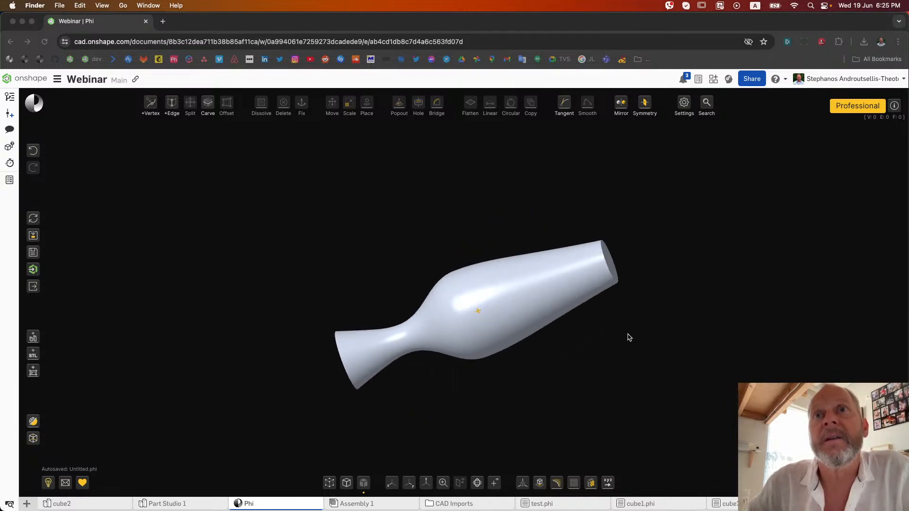
pyautogui.click(351, 482)
pyautogui.click(348, 484)
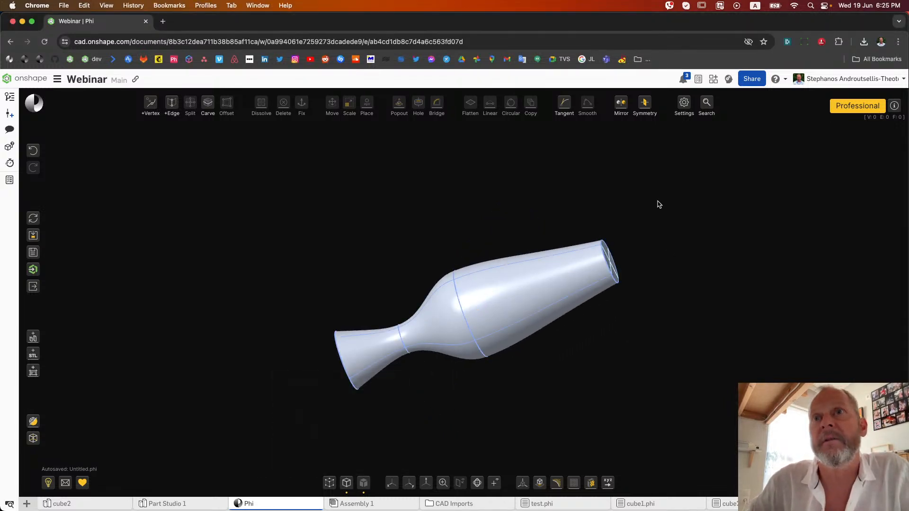
pyautogui.click(330, 483)
# Push the centre vertex of the end cap at the tapered body end inward to form a recess
pyautogui.moveTo(643, 219); pyautogui.dragTo(582, 302)
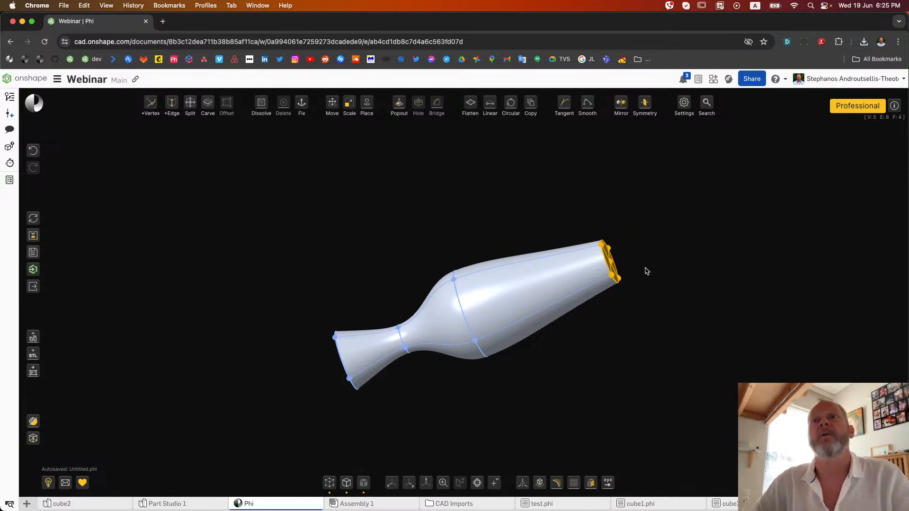
pyautogui.scroll(5, 647, 271)
pyautogui.click(633, 254)
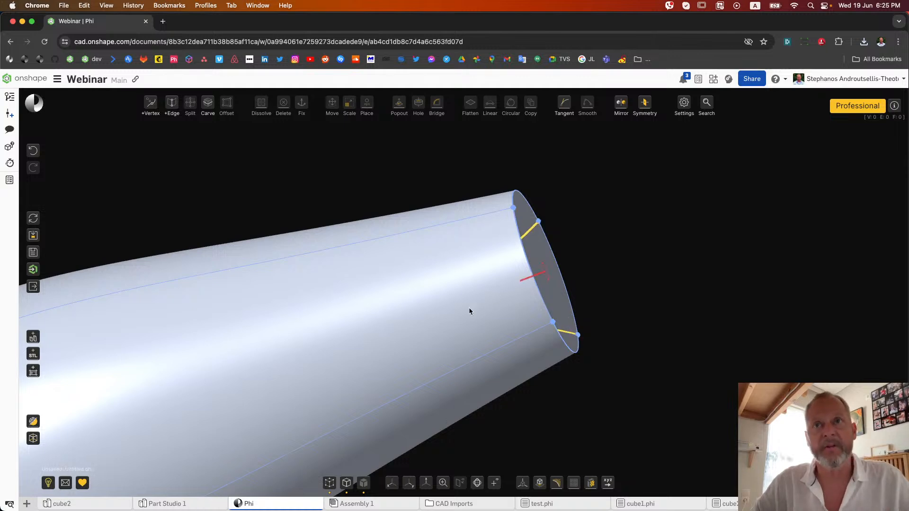
pyautogui.moveTo(669, 285)
pyautogui.mouseDown(button='right')
pyautogui.moveTo(566, 290)
pyautogui.moveTo(682, 270)
pyautogui.moveTo(673, 270)
pyautogui.mouseUp(button='right')
pyautogui.scroll(-8, 619, 286)
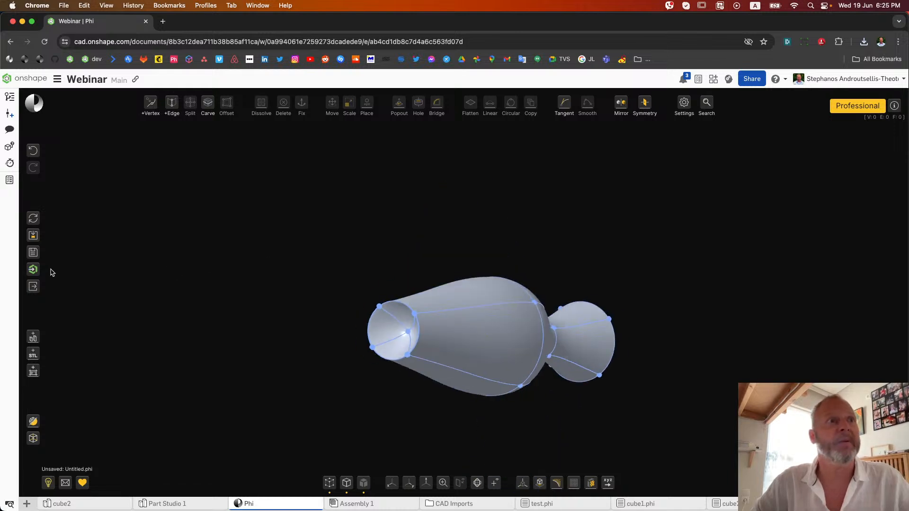
# Send the model to Onshape under the model name lava
pyautogui.click(33, 270)
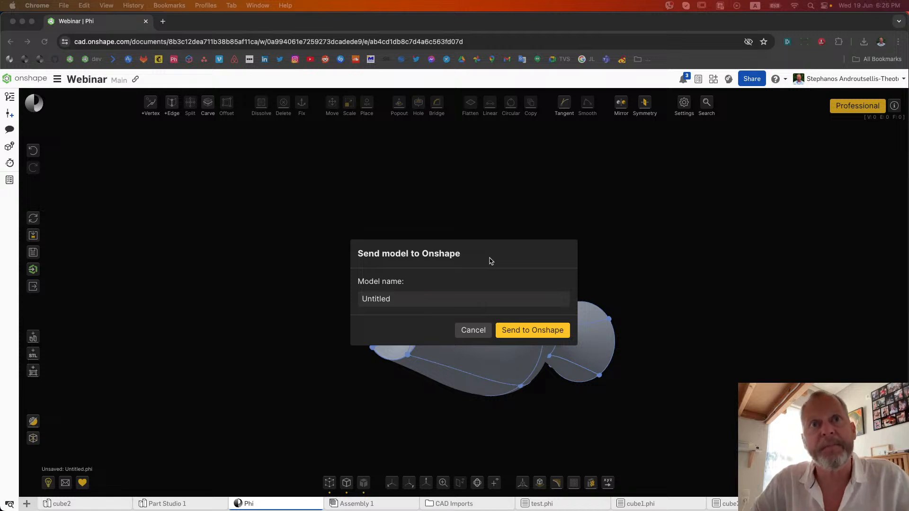
pyautogui.doubleClick(373, 298)
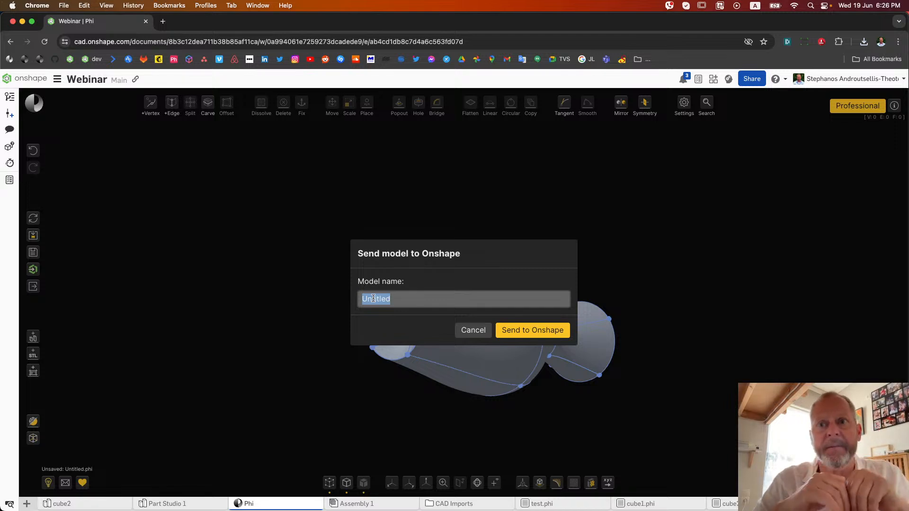
pyautogui.write('lave')
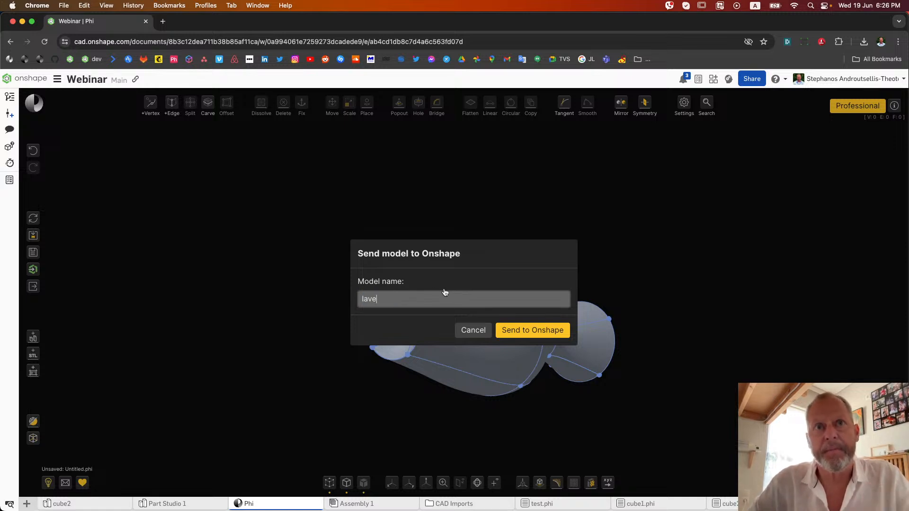
pyautogui.click(530, 332)
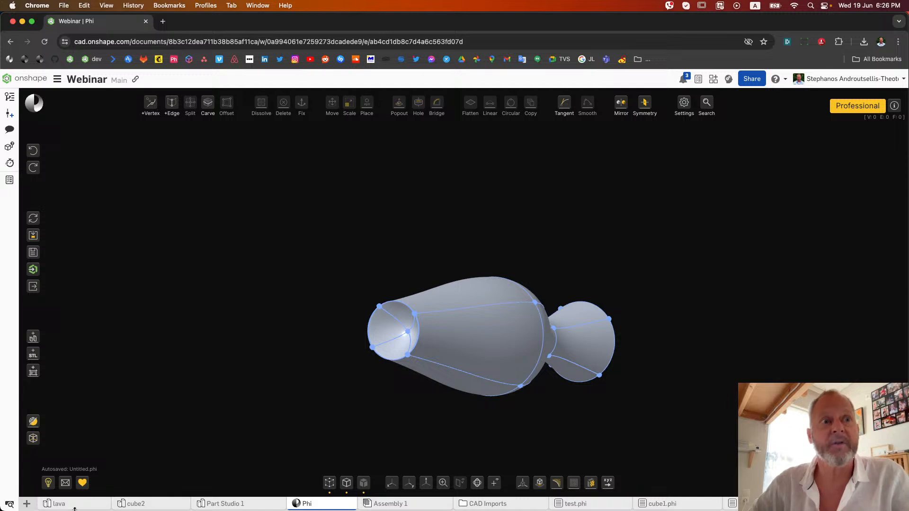
# Open the lava Part Studio and inspect the imported part from different angles
pyautogui.click(84, 506)
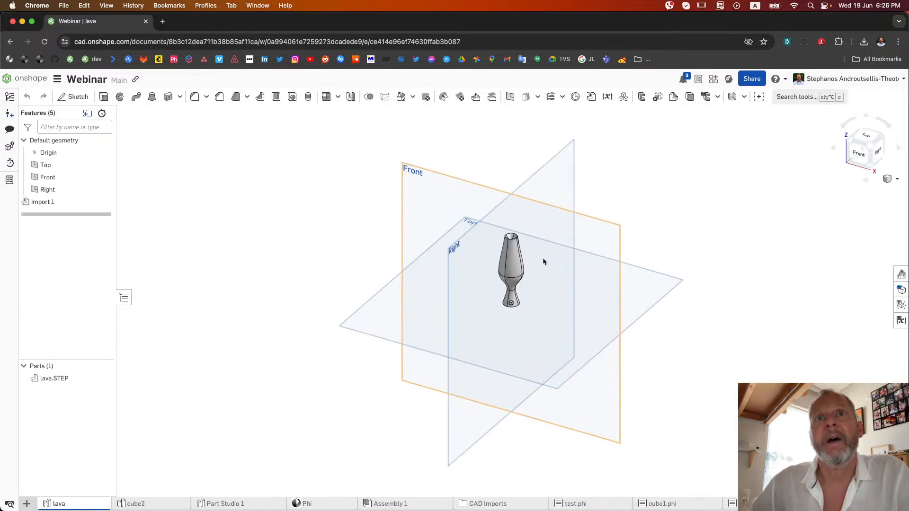
pyautogui.scroll(6, 543, 257)
pyautogui.moveTo(543, 258); pyautogui.dragTo(521, 246, button='right')
pyautogui.scroll(-5, 524, 284)
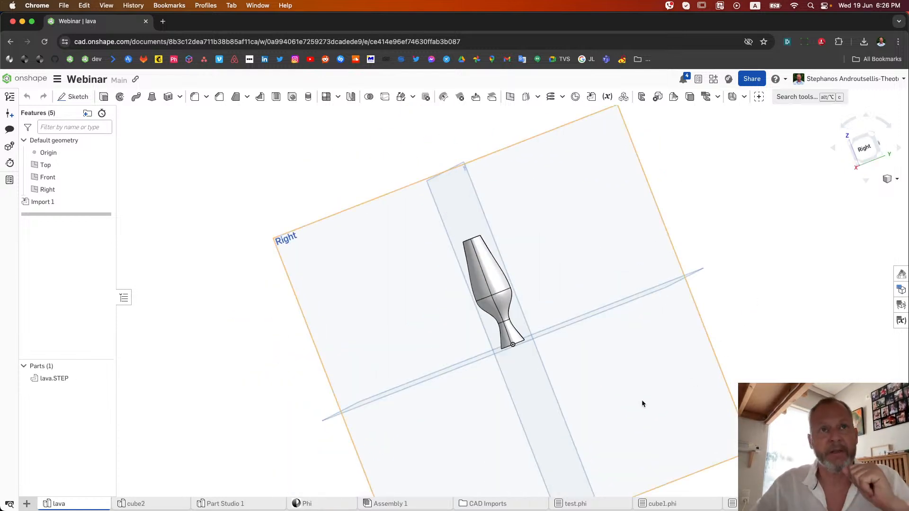
pyautogui.click(401, 348)
# Switch to the full-screen Brave Browser desktop showing the webinar slides
pyautogui.hotkey('ctrl', 'Up')
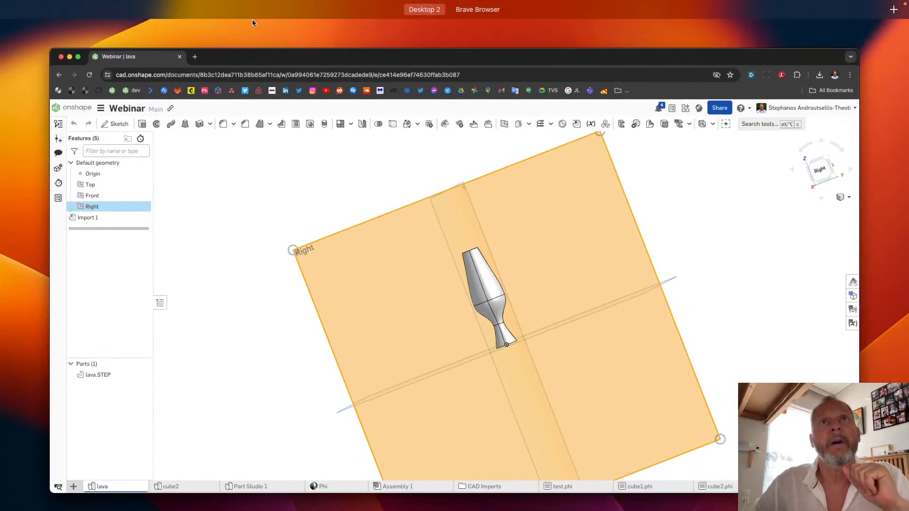
pyautogui.moveTo(260, 5)
pyautogui.click(491, 29)
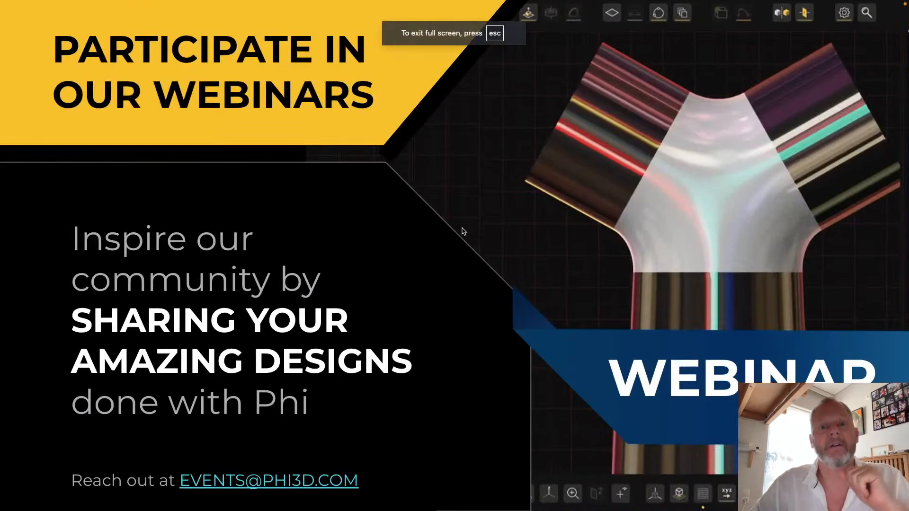